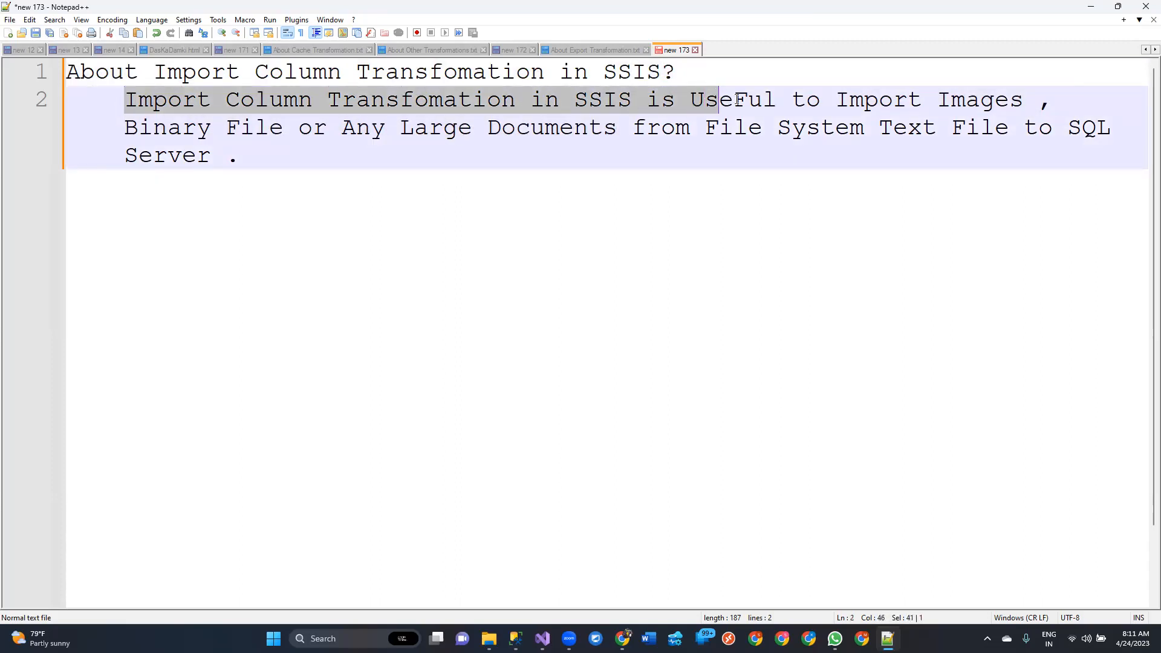
Review the Import Column Transformation note and look at the exported GIF files in the Product Photos folder
{"action": "left_click_drag", "start_coordinate": [849, 117], "coordinate": [1050, 122]}
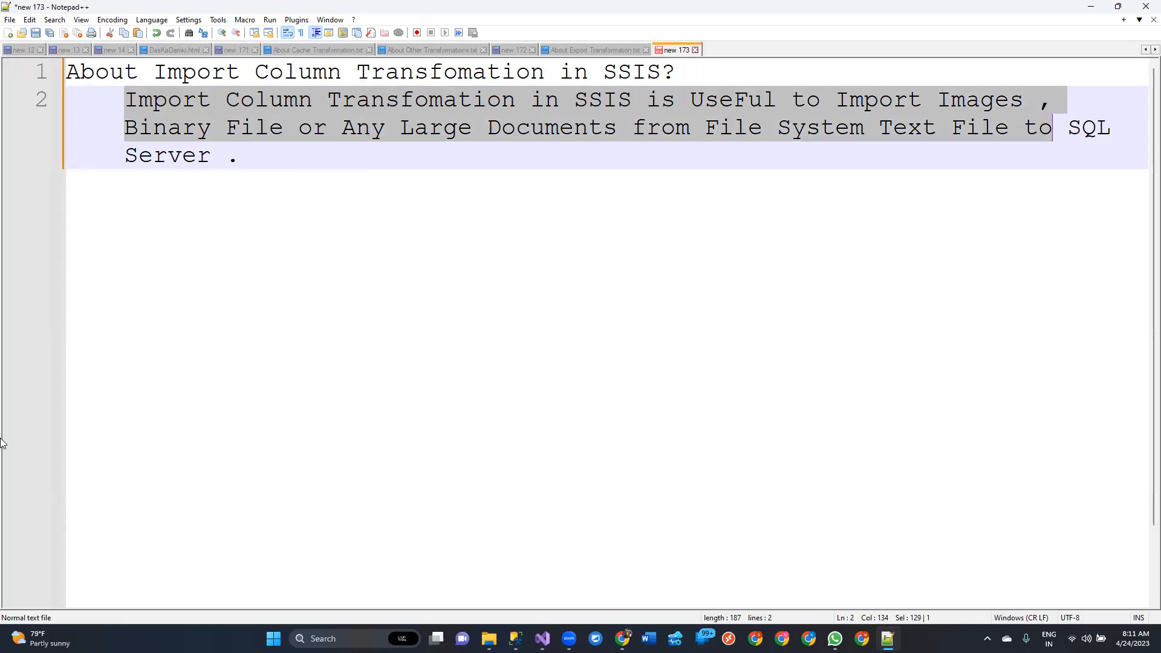
{"action": "left_click", "coordinate": [708, 125]}
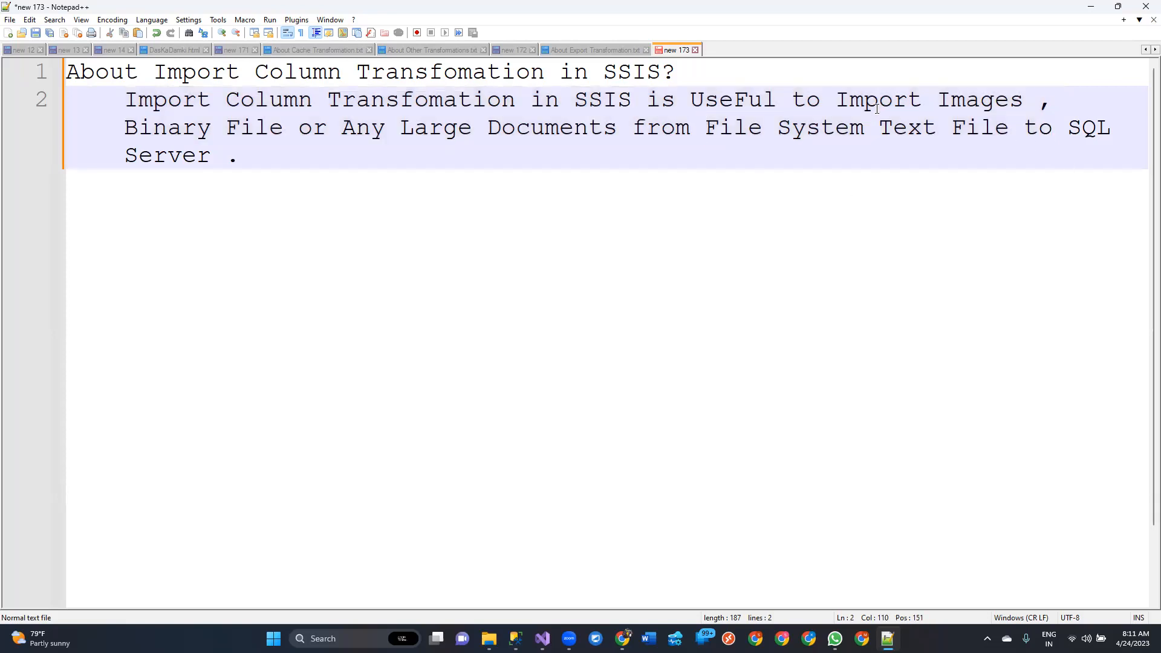
{"action": "left_click_drag", "start_coordinate": [703, 127], "coordinate": [1014, 133]}
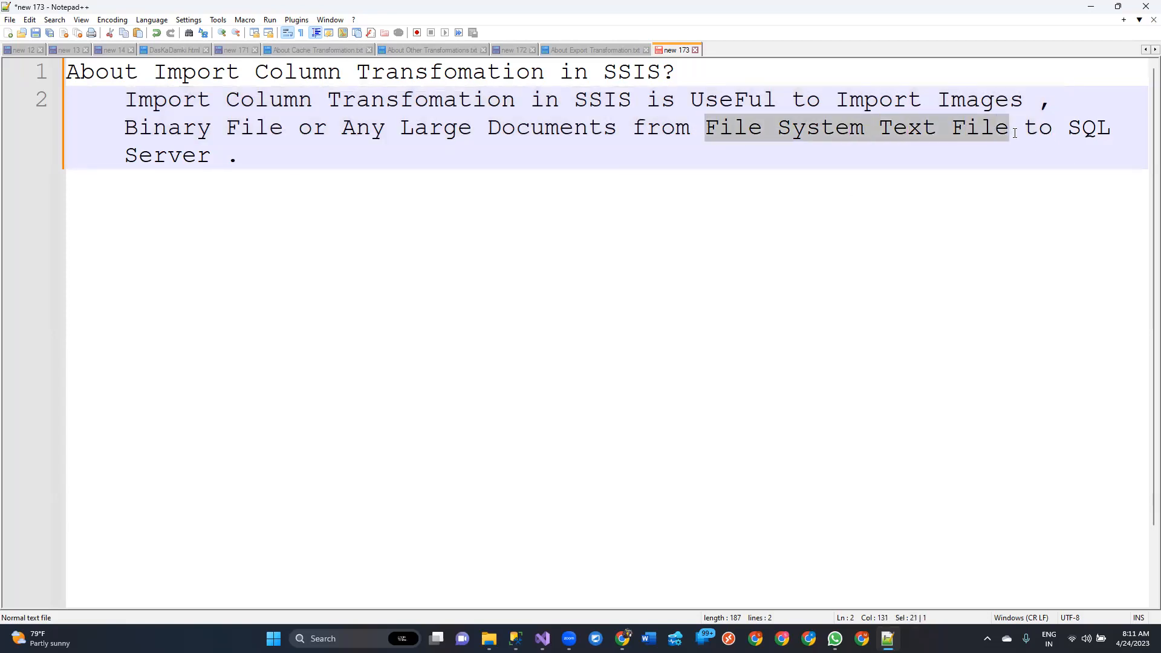
{"action": "left_click_drag", "start_coordinate": [262, 163], "coordinate": [83, 72]}
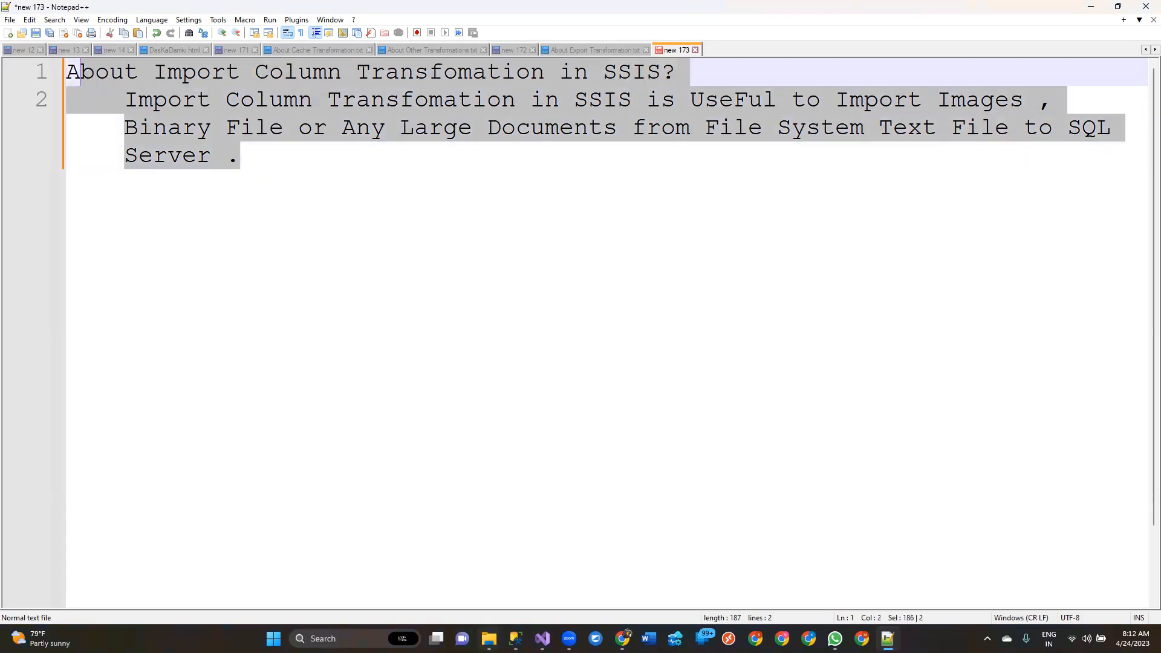
{"action": "mouse_move", "coordinate": [489, 638]}
{"action": "left_click", "coordinate": [604, 566]}
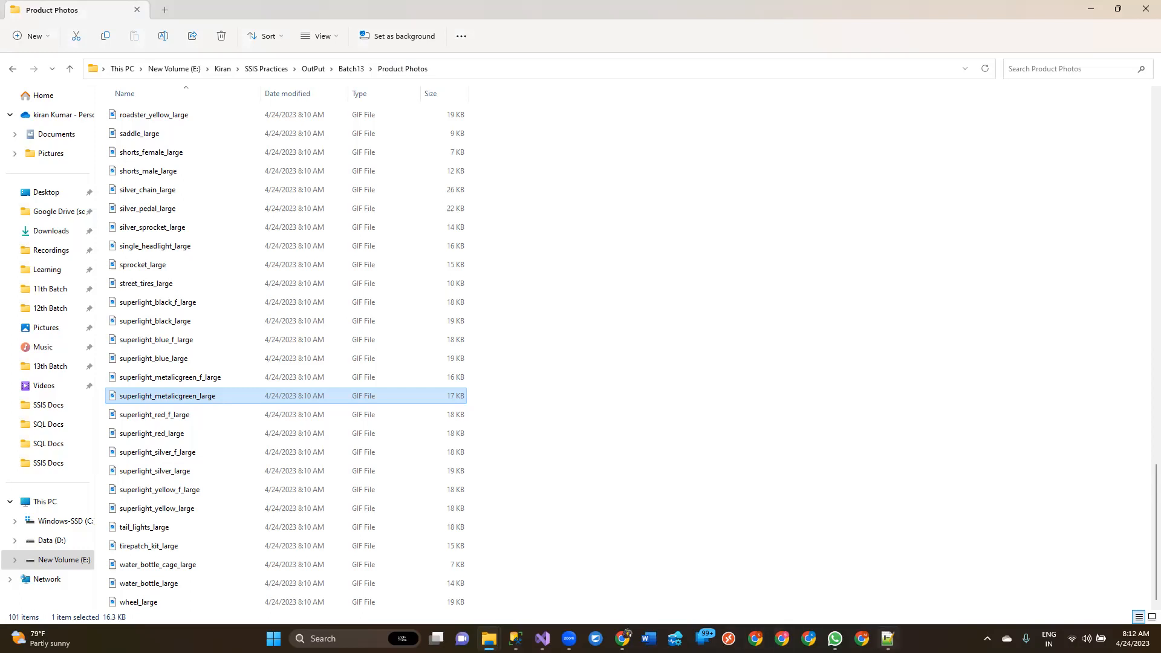
Switch to Notepad++ and save the note as "About ImportColumn Transformation" in the SSIS Docs folder
{"action": "left_click", "coordinate": [886, 639]}
{"action": "left_click", "coordinate": [745, 280]}
{"action": "key", "text": "ctrl+s"}
{"action": "type", "text": "About ImportColumn Transformat"}
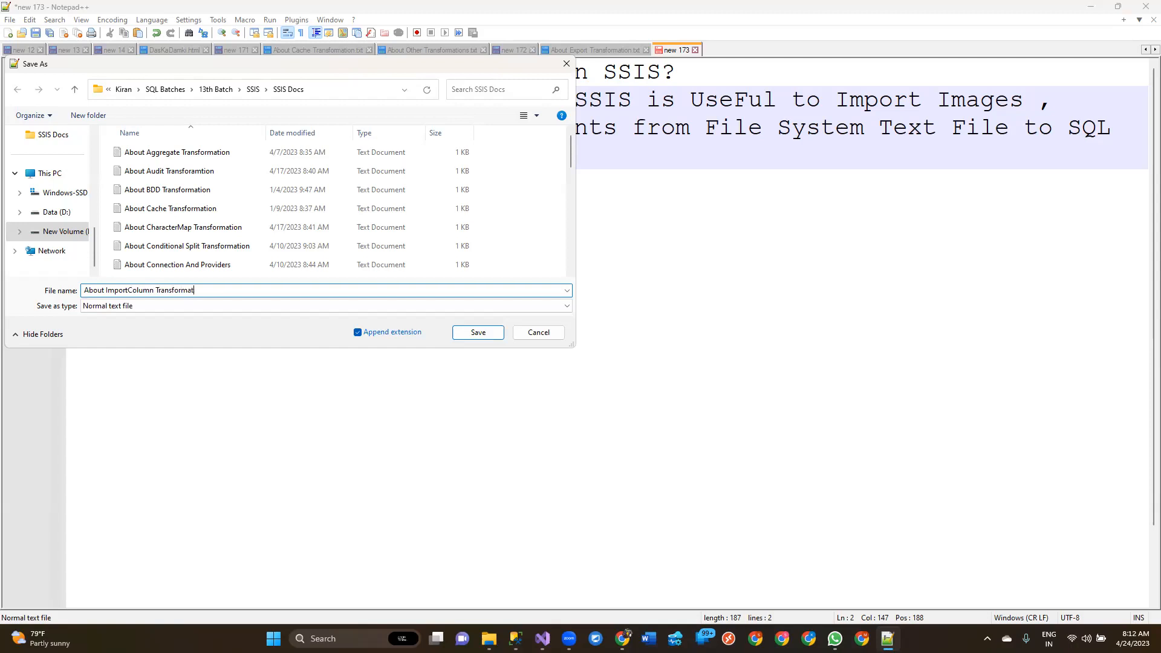
{"action": "type", "text": "ion"}
{"action": "key", "text": "Return"}
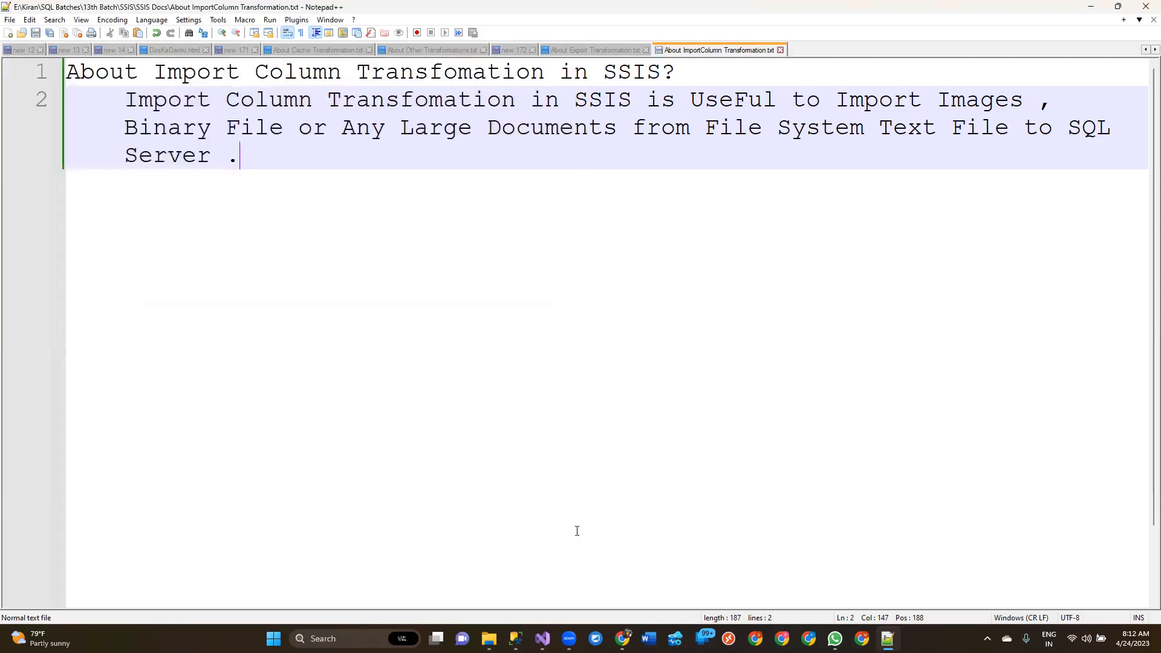
Examine the note's wording on images, binary files and the File System Text File source
{"action": "key", "text": "ctrl+a"}
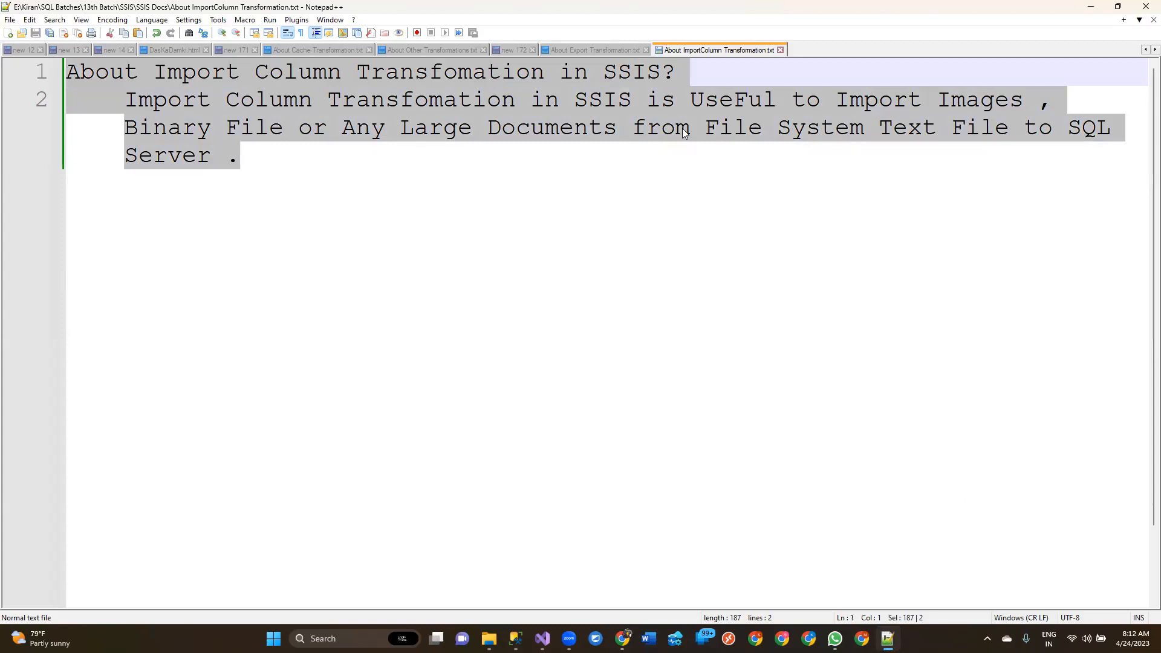
{"action": "left_click", "coordinate": [497, 141]}
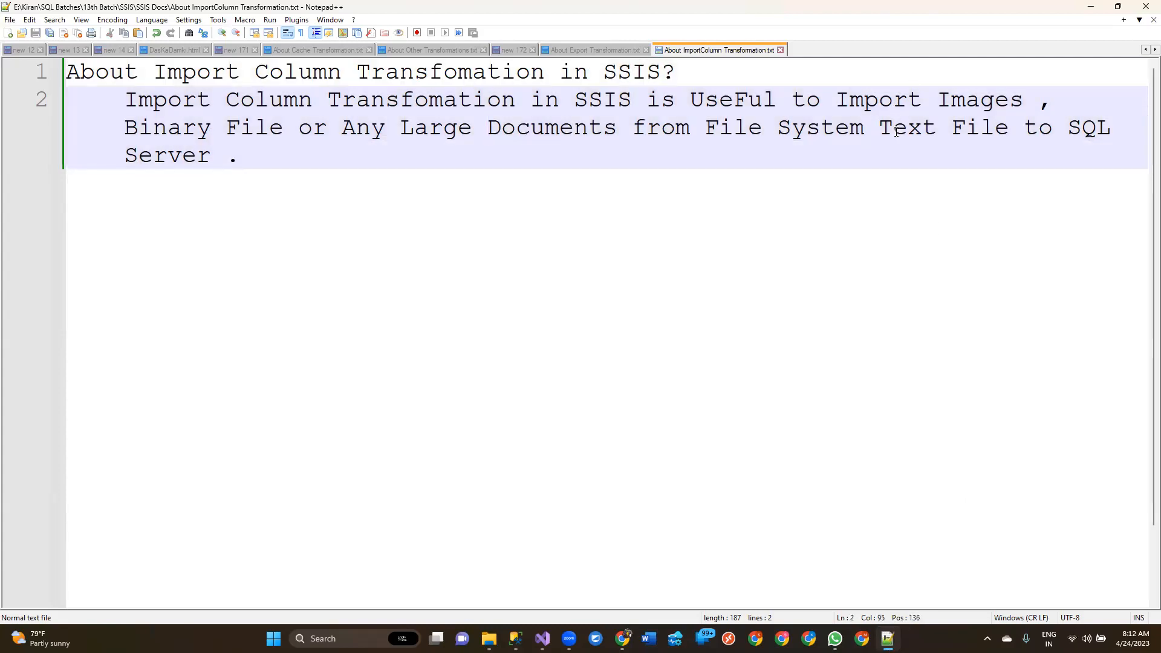
{"action": "left_click", "coordinate": [891, 127]}
{"action": "left_click_drag", "start_coordinate": [900, 128], "coordinate": [938, 128]}
{"action": "left_click_drag", "start_coordinate": [299, 128], "coordinate": [67, 71]}
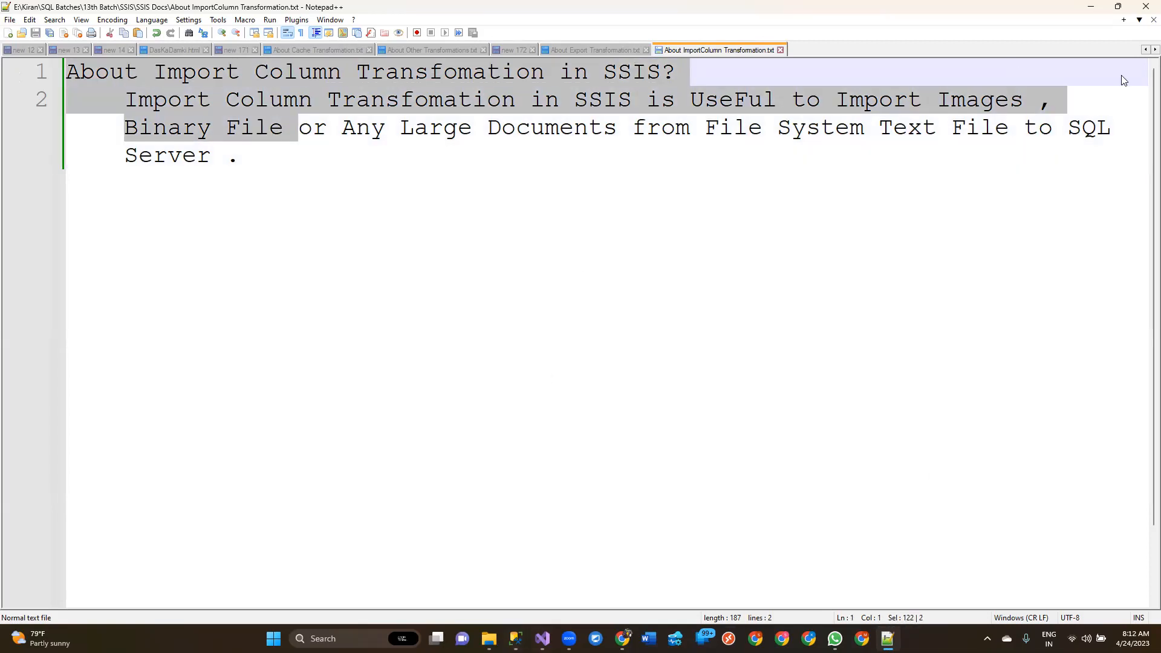
{"action": "left_click", "coordinate": [832, 128]}
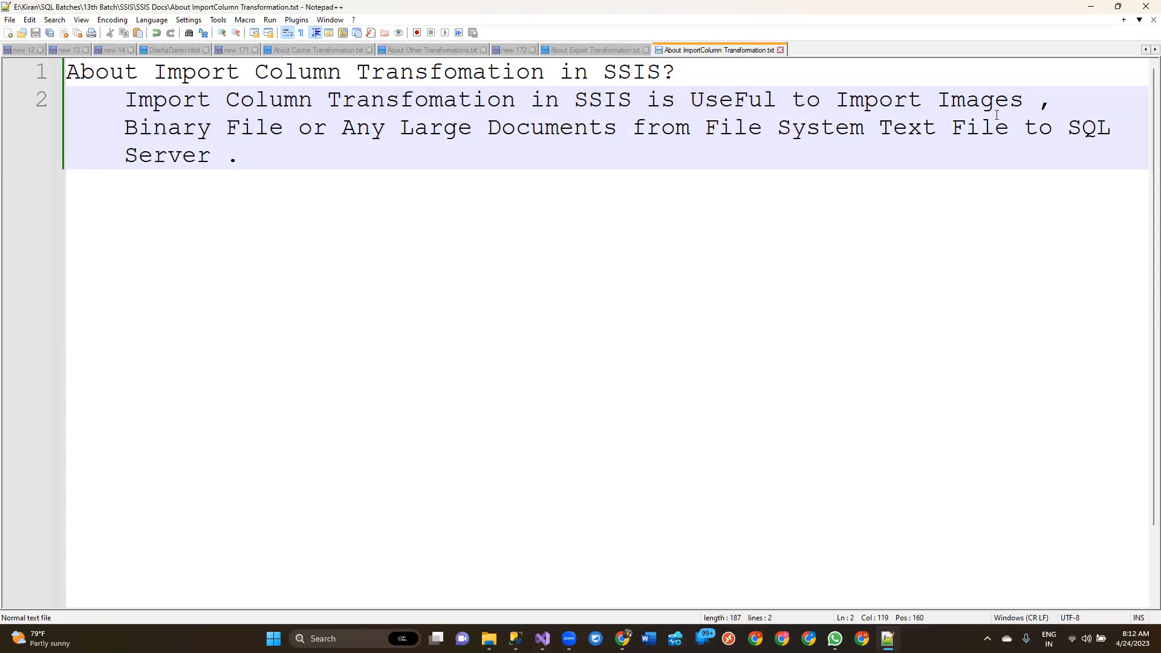
{"action": "left_click_drag", "start_coordinate": [1008, 128], "coordinate": [706, 123]}
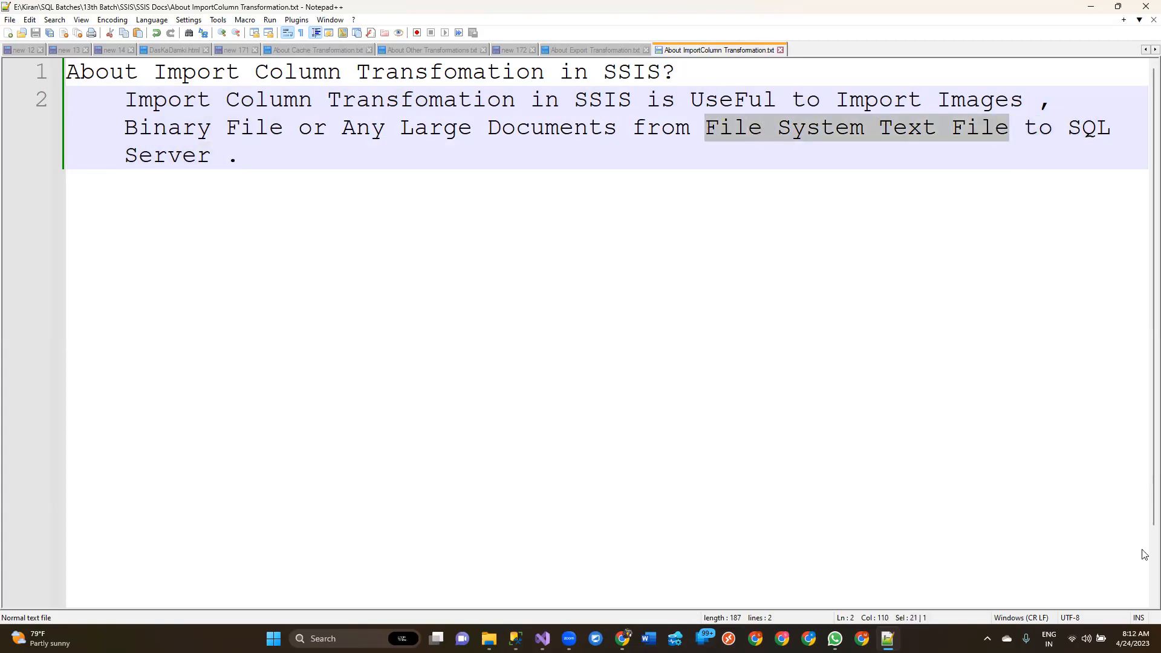
Switch to SQL Server Management Studio, widen the Photo result column and copy all of its file paths
{"action": "left_click", "coordinate": [515, 638]}
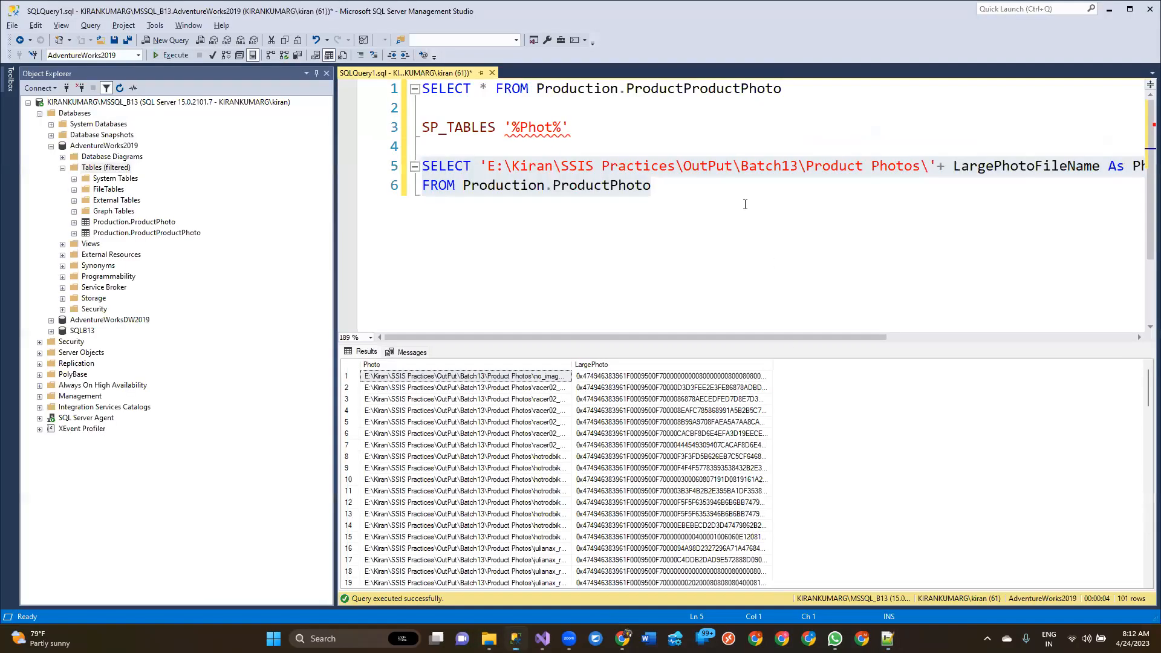
{"action": "left_click", "coordinate": [578, 365]}
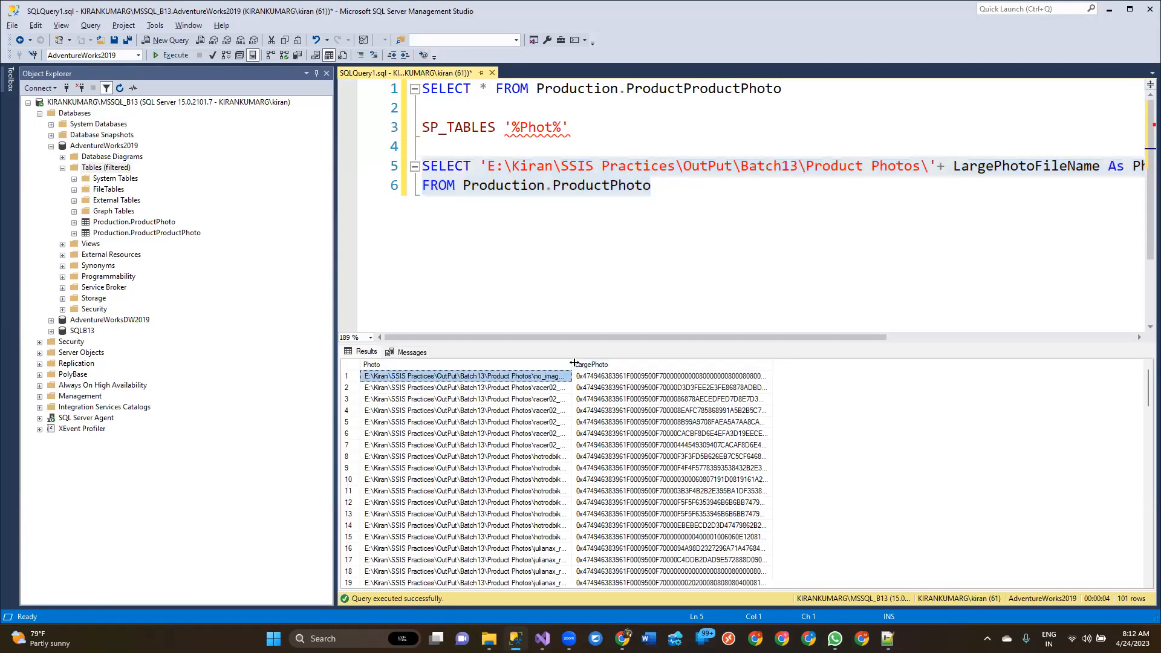
{"action": "left_click_drag", "start_coordinate": [705, 372], "coordinate": [820, 373]}
{"action": "left_click", "coordinate": [576, 364]}
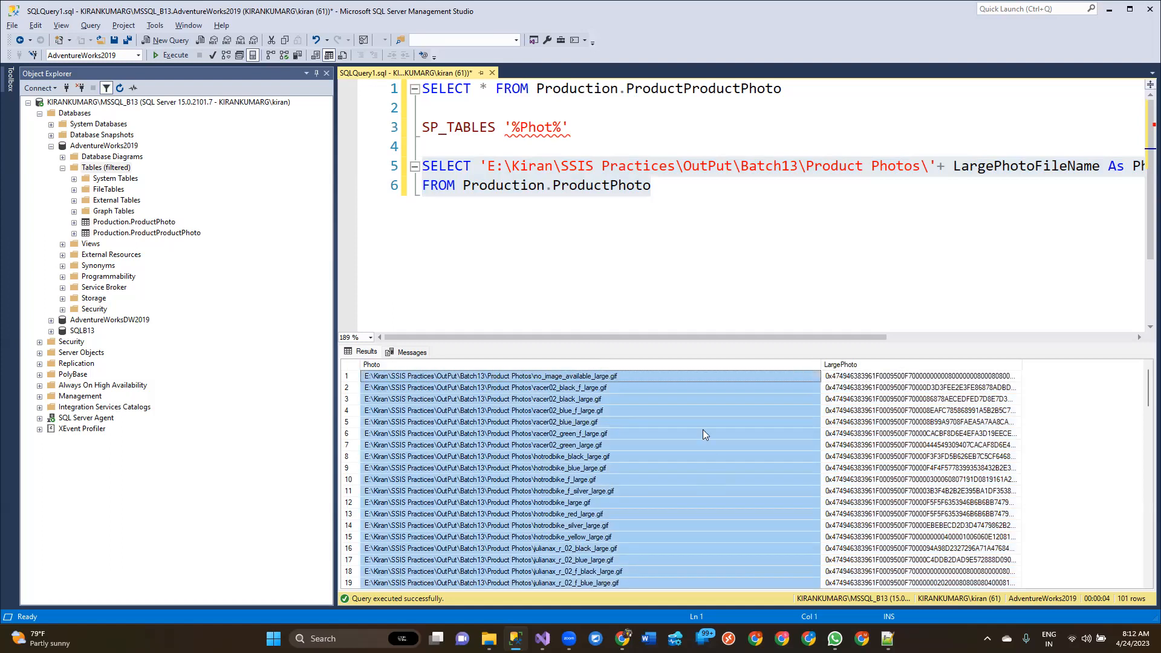
Switch to Notepad++ and paste the copied photo file paths into a new document
{"action": "key", "text": "super+r"}
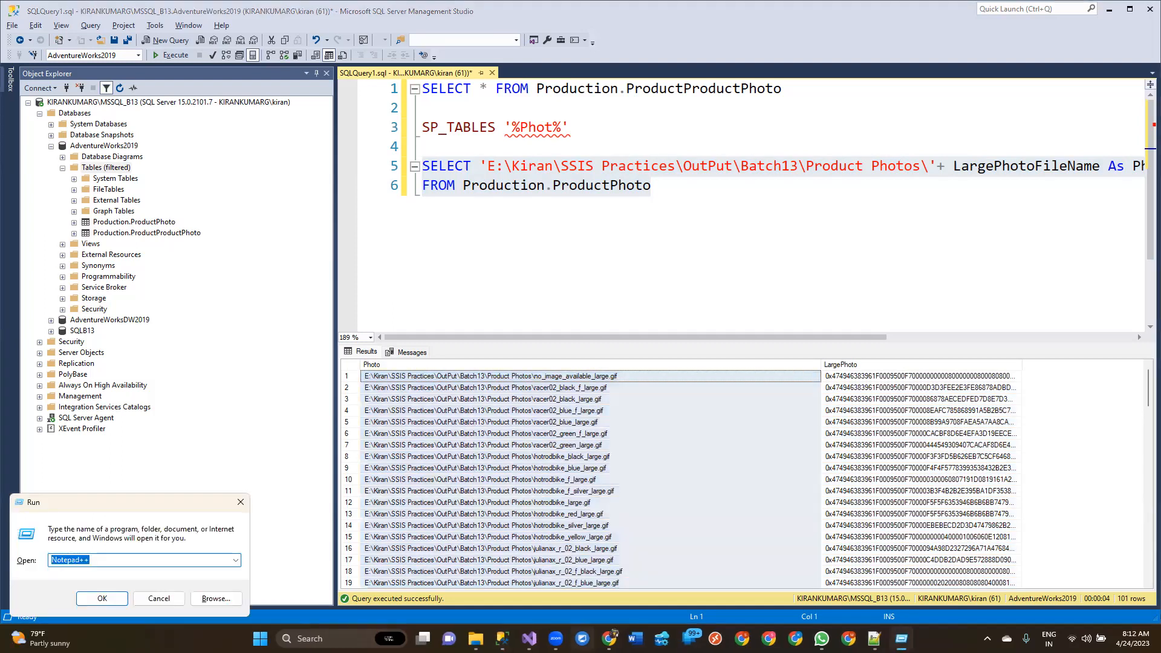
{"action": "key", "text": "Return"}
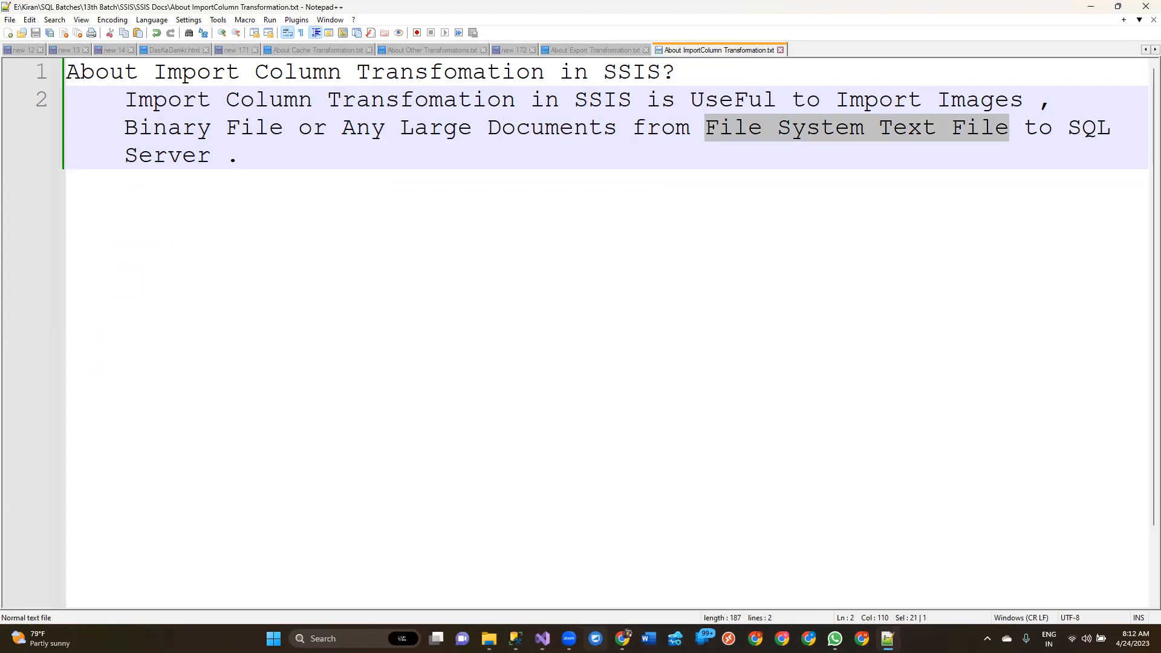
{"action": "key", "text": "ctrl+n"}
{"action": "key", "text": "ctrl+v"}
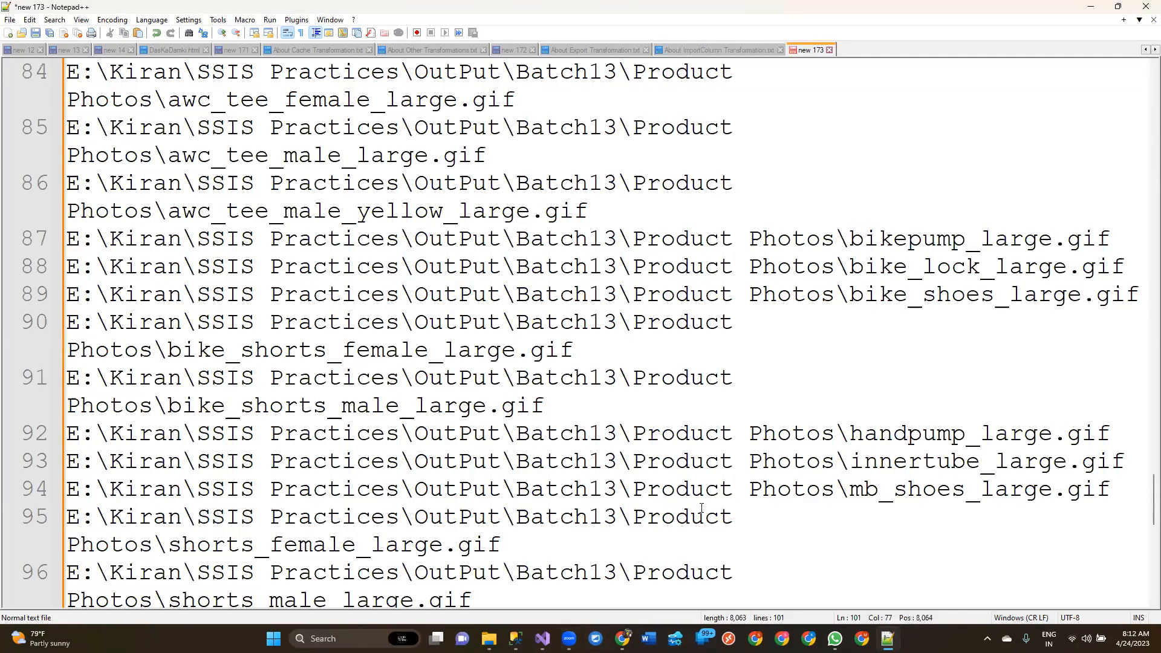
{"action": "scroll", "coordinate": [528, 357], "scroll_direction": "up", "scroll_amount": 8}
{"action": "scroll", "coordinate": [527, 357], "scroll_direction": "up", "scroll_amount": 20}
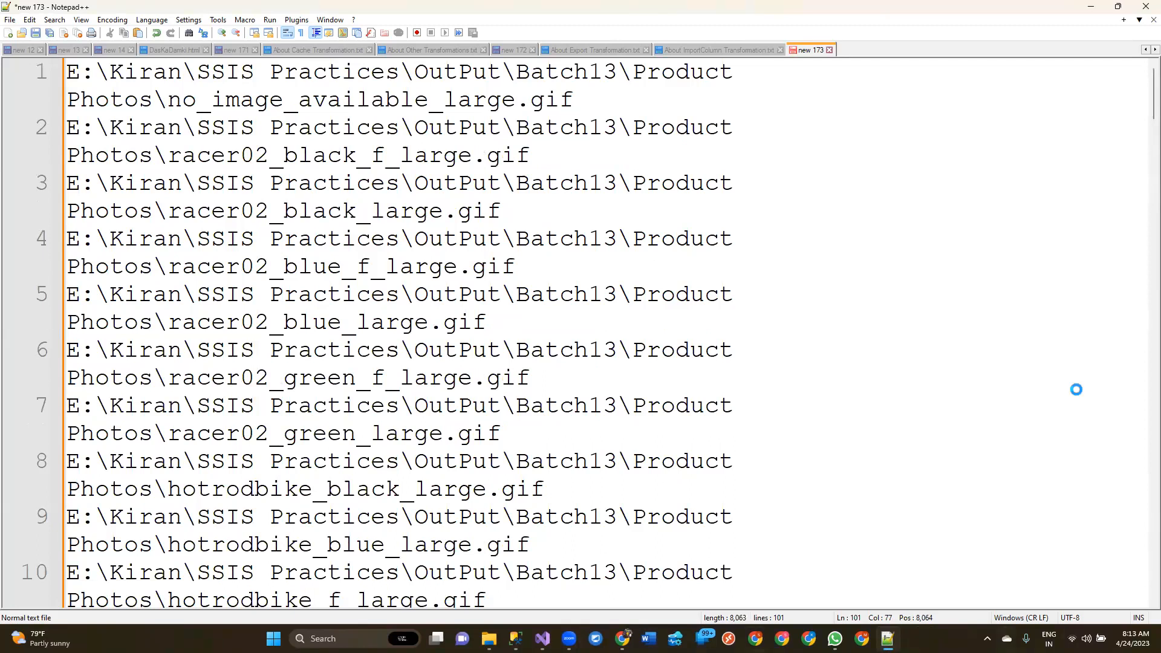
Start saving the path list and set the save location to the Product Photos folder, using its path copied from File Explorer
{"action": "key", "text": "ctrl+s"}
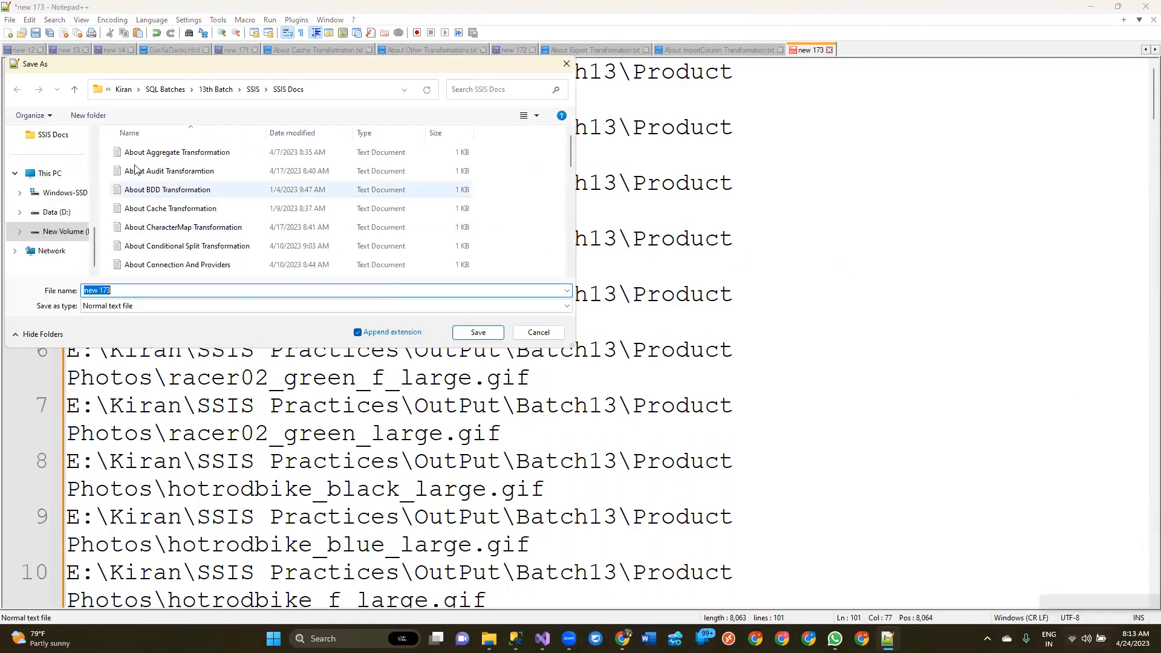
{"action": "left_click", "coordinate": [488, 639]}
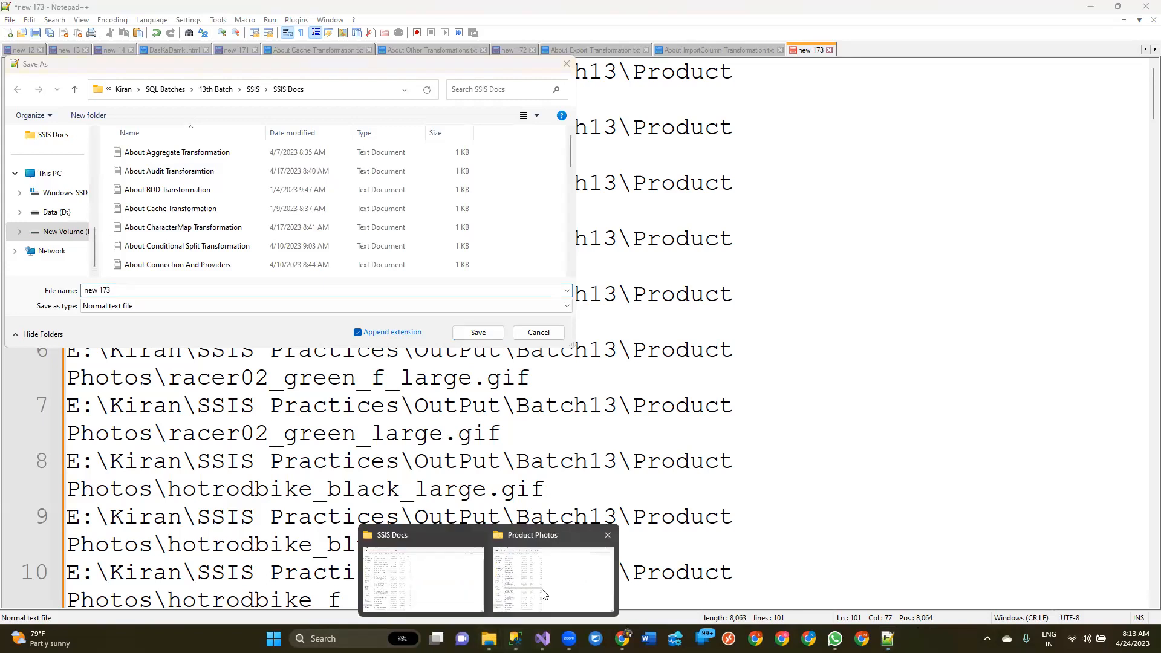
{"action": "left_click", "coordinate": [580, 565]}
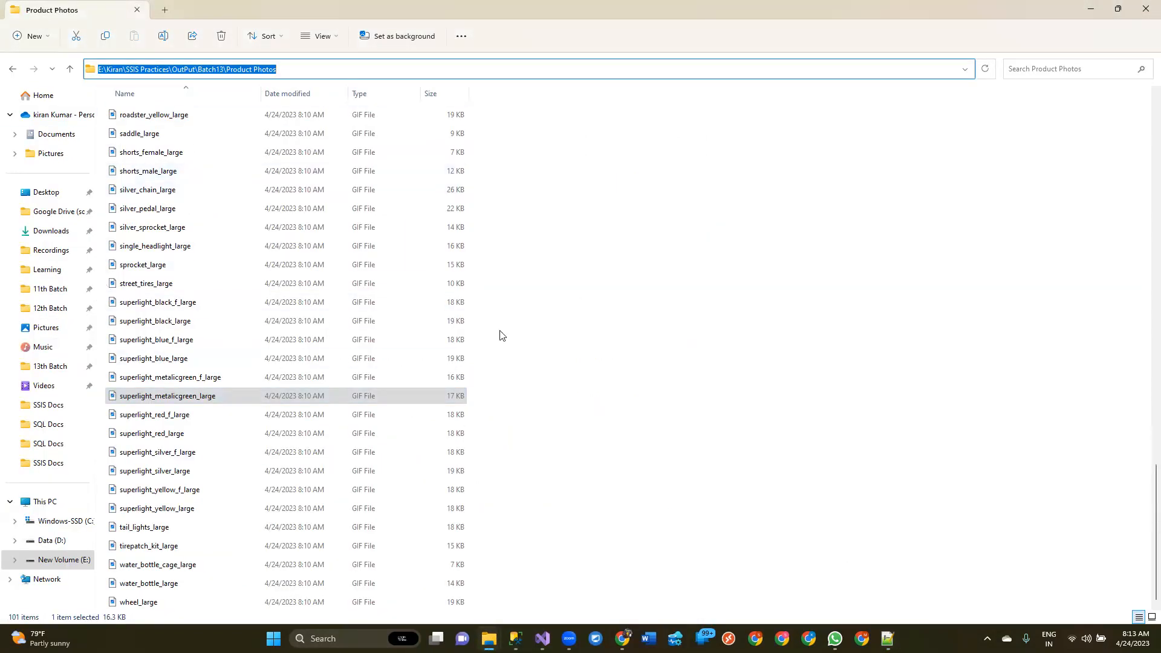
{"action": "key", "text": "alt+Tab"}
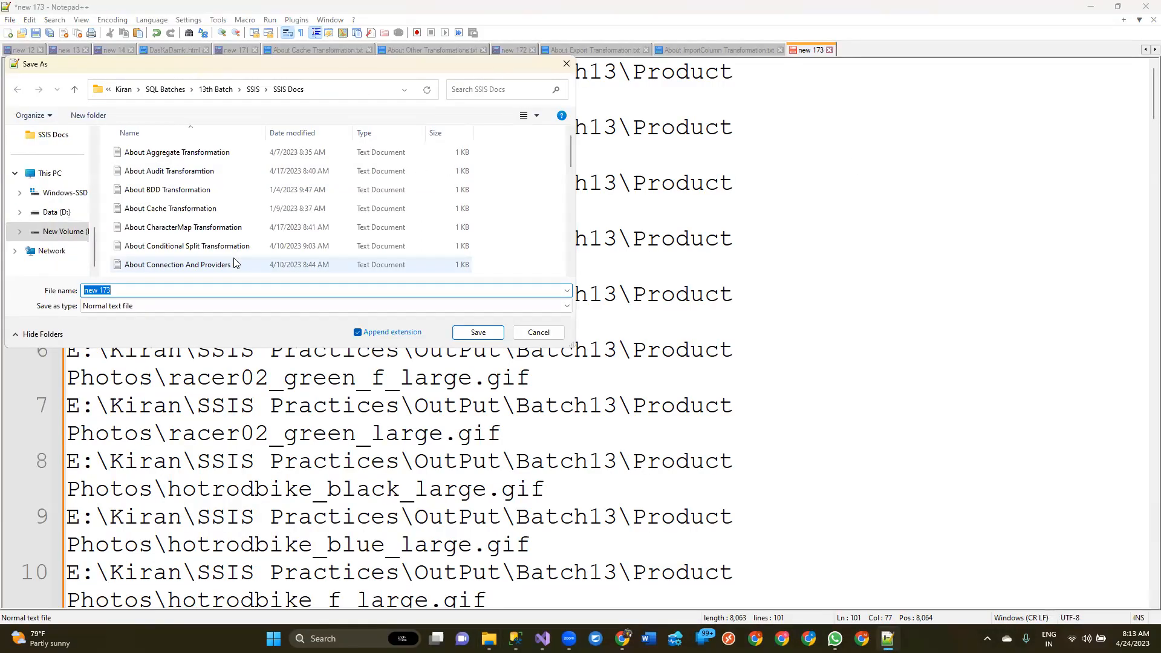
{"action": "type", "text": "E:\\Kiran\\SSIS Practices\\OutPut\\Batch13\\Product Photos"}
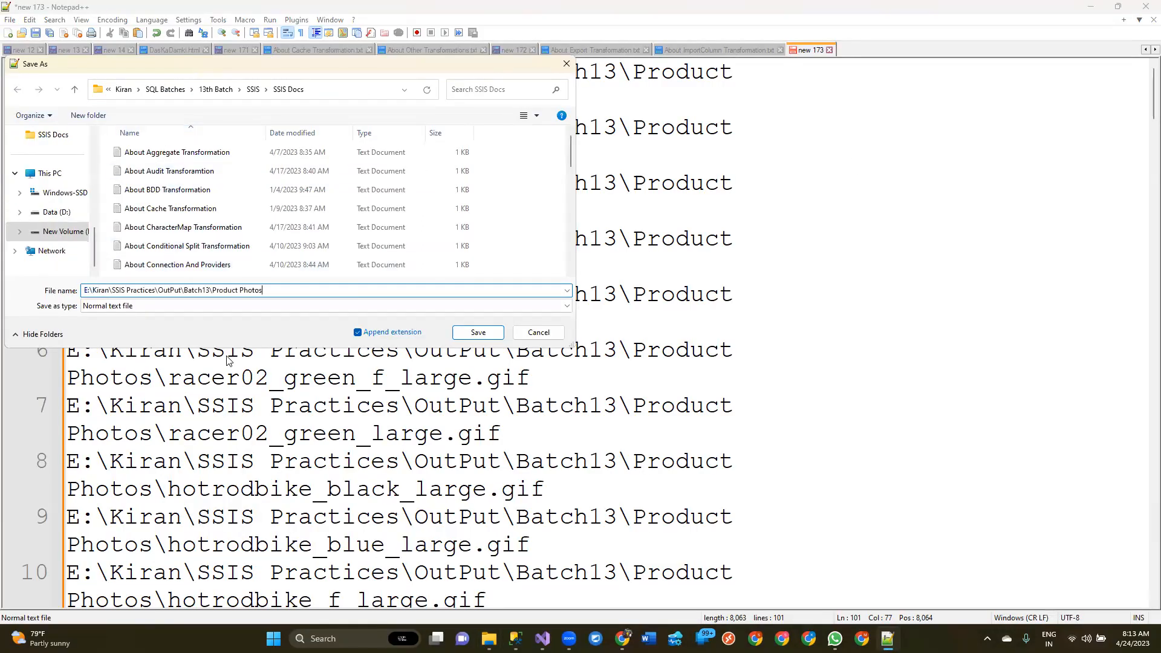
{"action": "key", "text": "Return"}
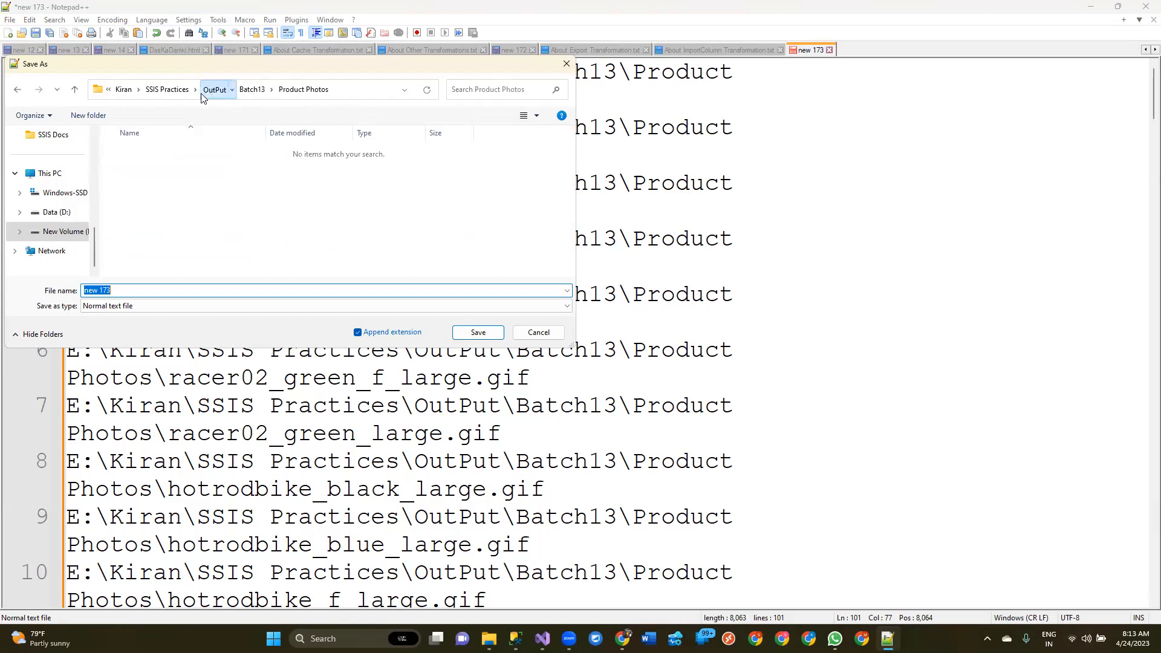
Save the path list as the text file "ImagesInformation" in SSIS Practices\Input\Batch13
{"action": "left_click", "coordinate": [167, 90]}
{"action": "double_click", "coordinate": [176, 158]}
{"action": "scroll", "coordinate": [176, 176], "scroll_direction": "down", "scroll_amount": 5}
{"action": "left_click", "coordinate": [137, 270]}
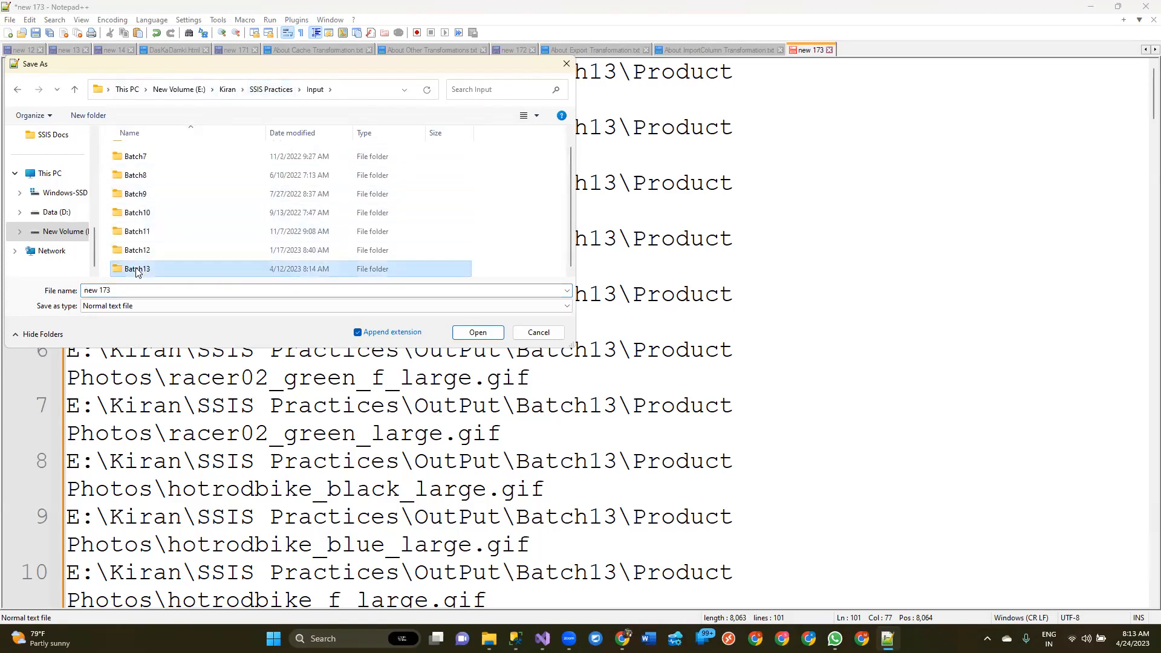
{"action": "double_click", "coordinate": [137, 269]}
{"action": "left_click", "coordinate": [120, 290]}
{"action": "key", "text": "BackSpace"}
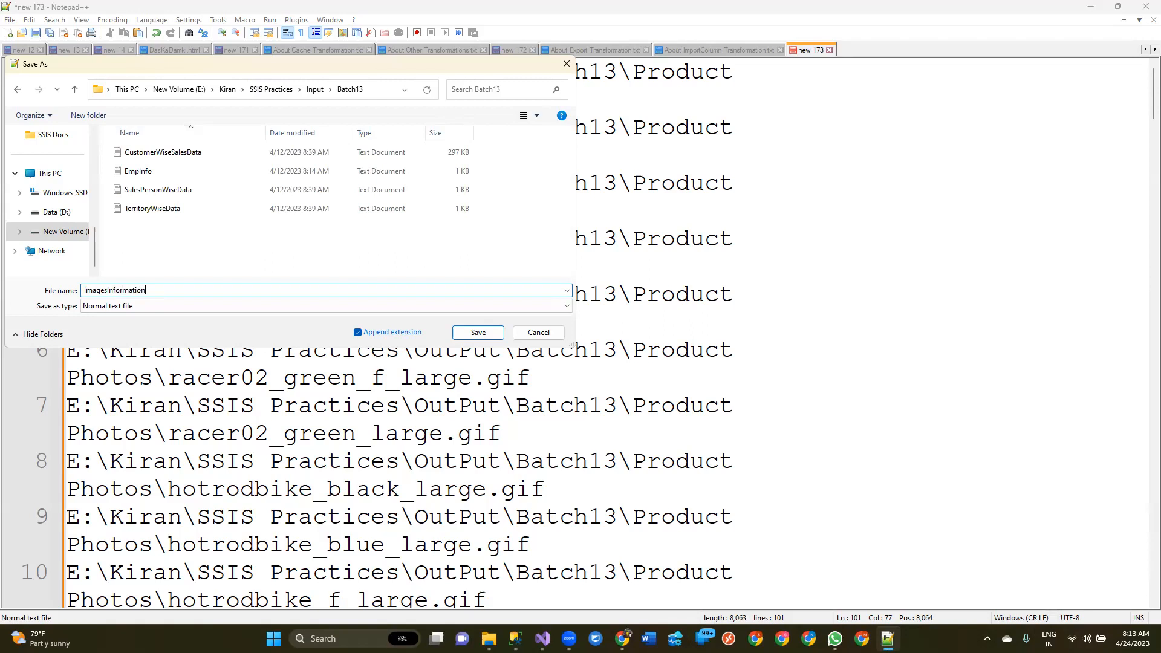
{"action": "key", "text": "Return"}
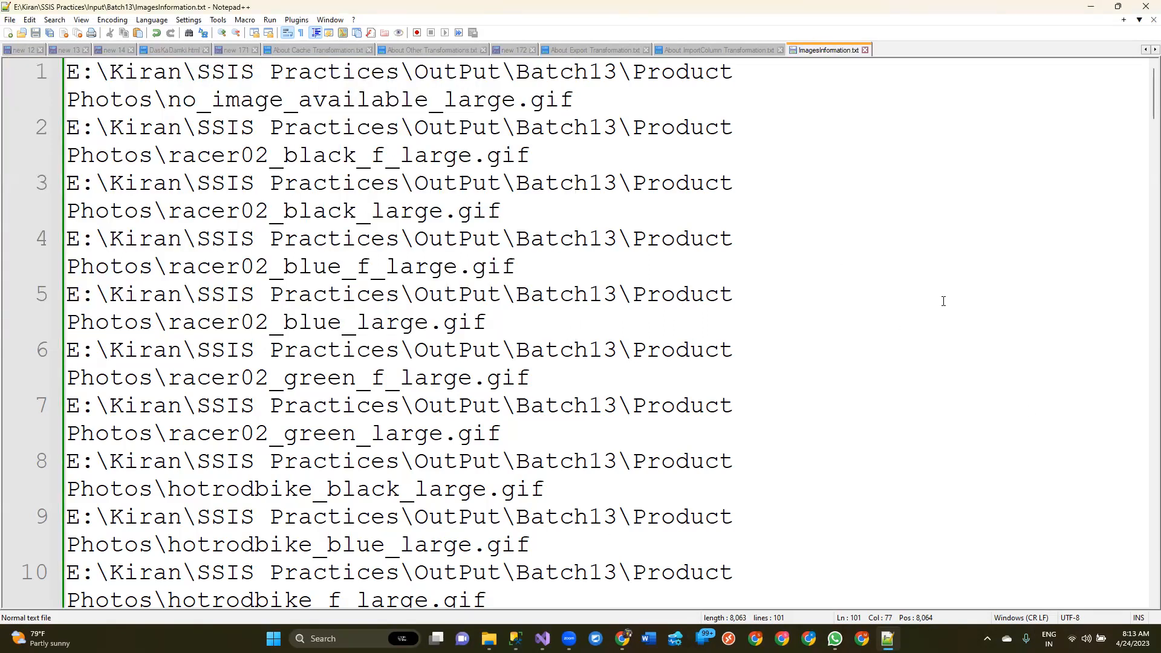
Switch to Visual Studio and add a new SSIS package to the SSISPractice project
{"action": "left_click", "coordinate": [542, 639]}
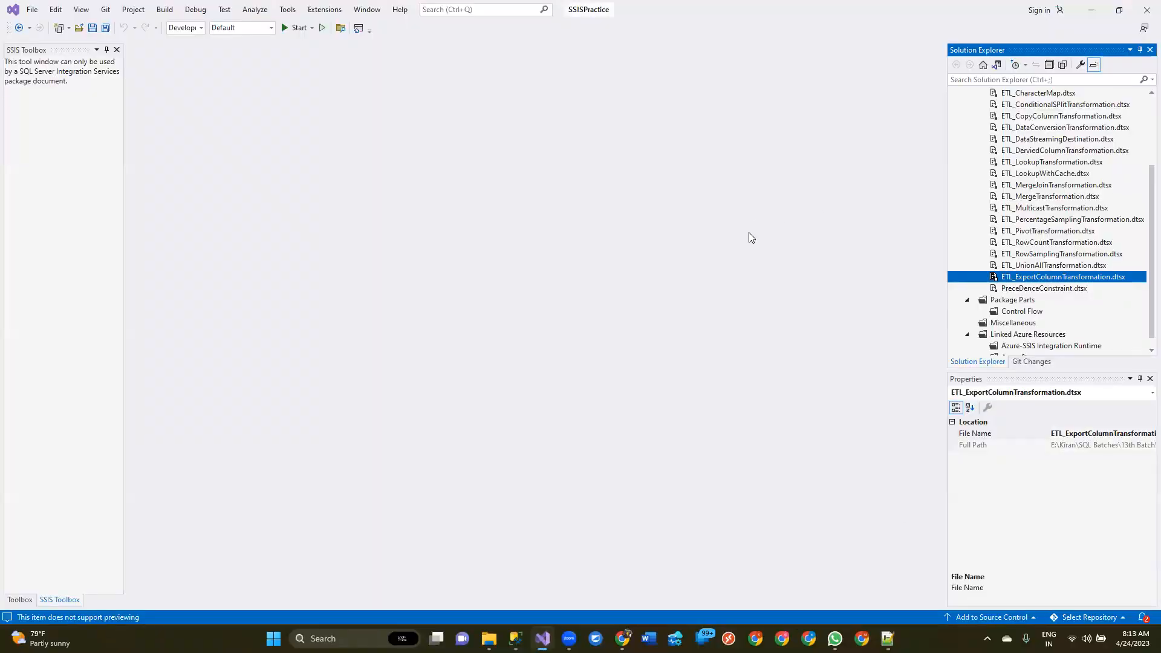
{"action": "scroll", "coordinate": [1070, 178], "scroll_direction": "up", "scroll_amount": 3}
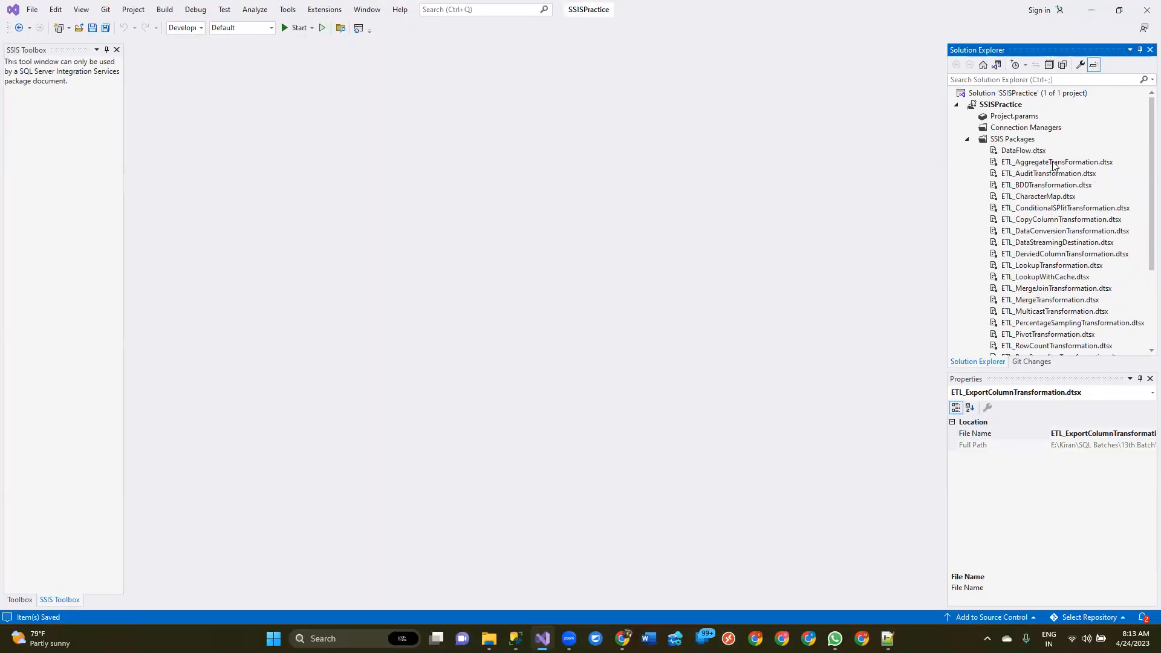
{"action": "left_click", "coordinate": [1022, 144]}
{"action": "right_click", "coordinate": [1022, 142]}
{"action": "left_click", "coordinate": [1011, 151]}
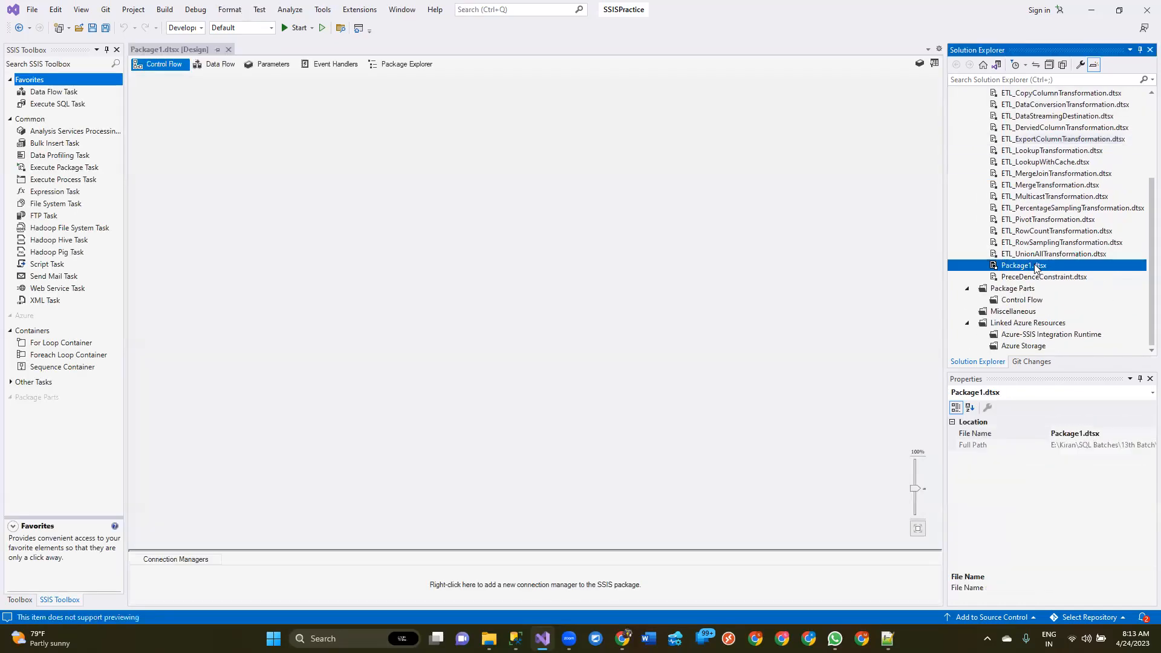
Rename the new package as ETL_ImportColumnTransformation.dtsx and reload it in the editor
{"action": "left_click", "coordinate": [1019, 266]}
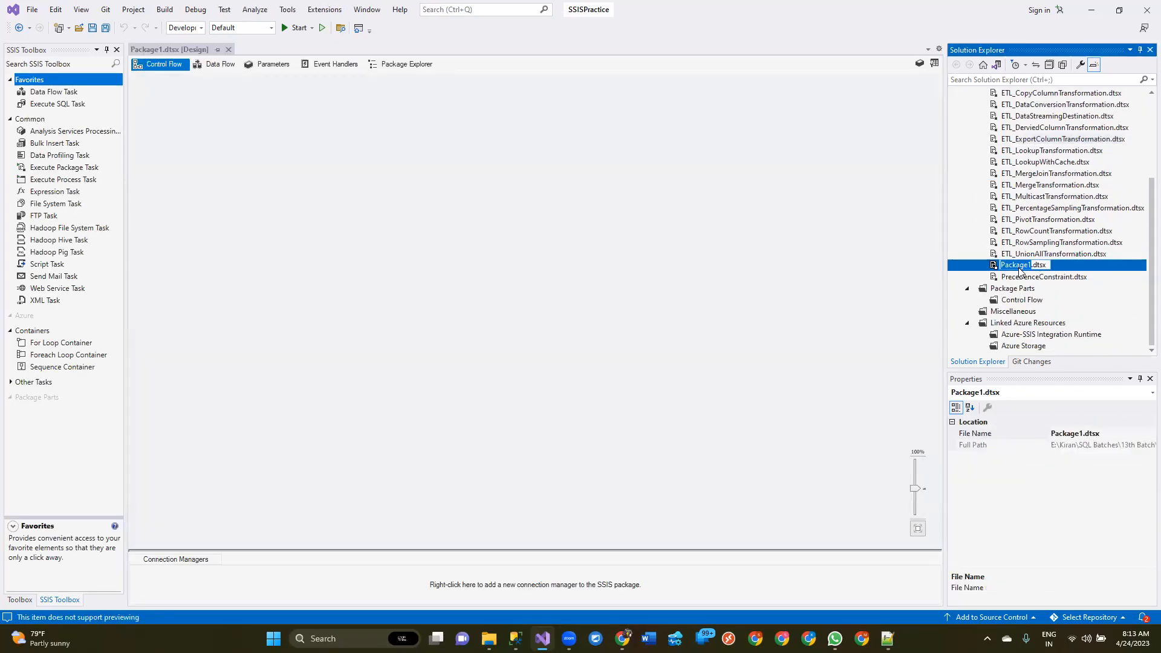
{"action": "type", "text": "ETL_"}
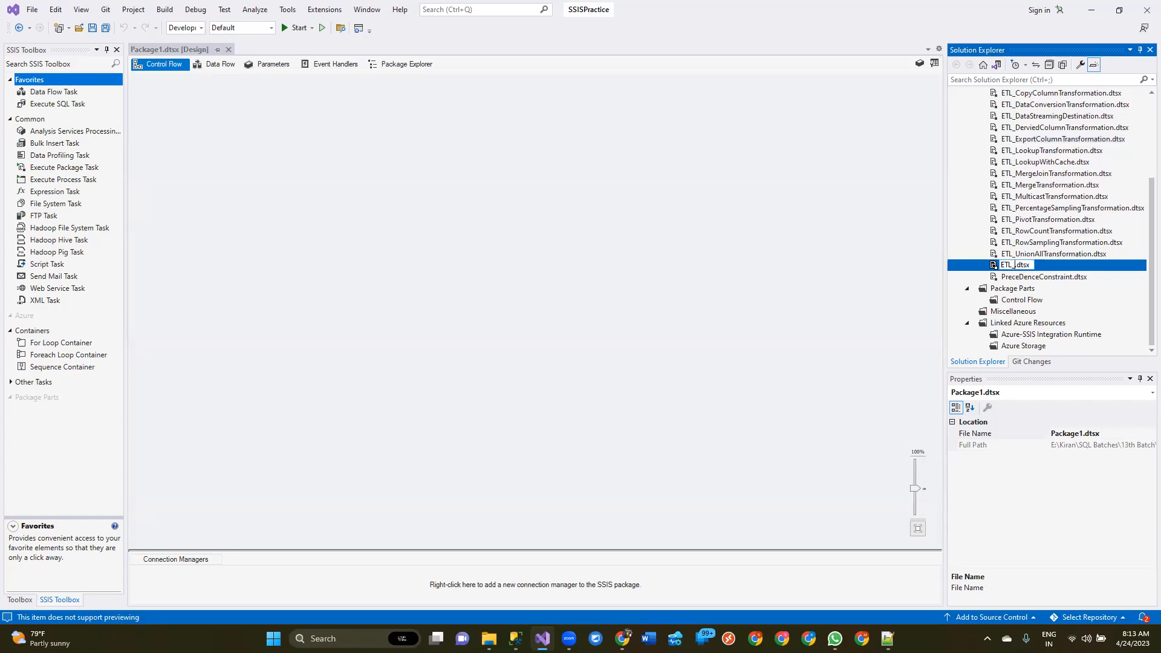
{"action": "type", "text": "ImportColumnTrand"}
{"action": "key", "text": "BackSpace"}
{"action": "type", "text": "sformation"}
{"action": "key", "text": "Return"}
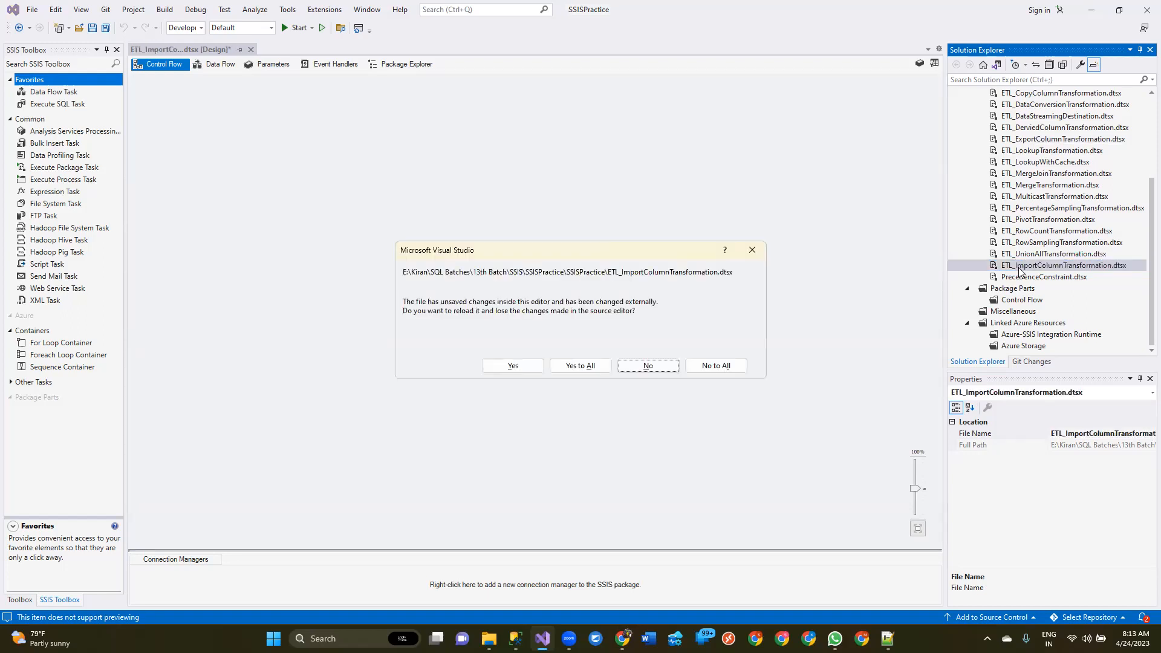
{"action": "left_click", "coordinate": [538, 367]}
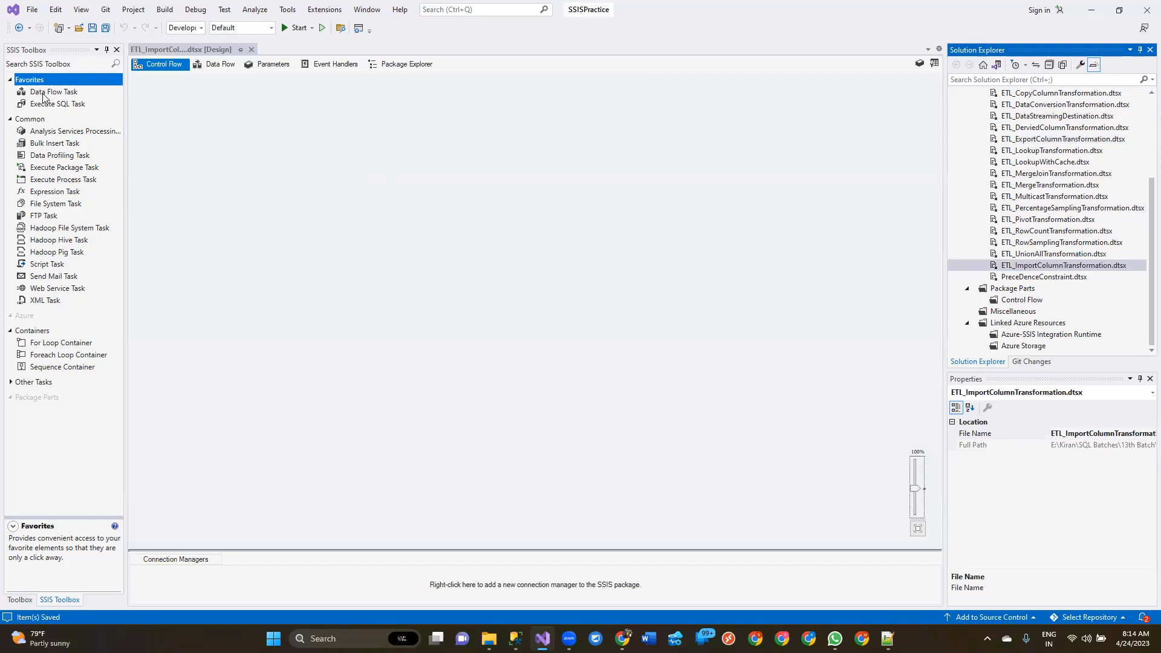
Add a Data Flow Task to the package's control flow and open its data flow for editing
{"action": "left_click_drag", "start_coordinate": [44, 94], "coordinate": [53, 95]}
{"action": "left_click_drag", "start_coordinate": [277, 158], "coordinate": [279, 159]}
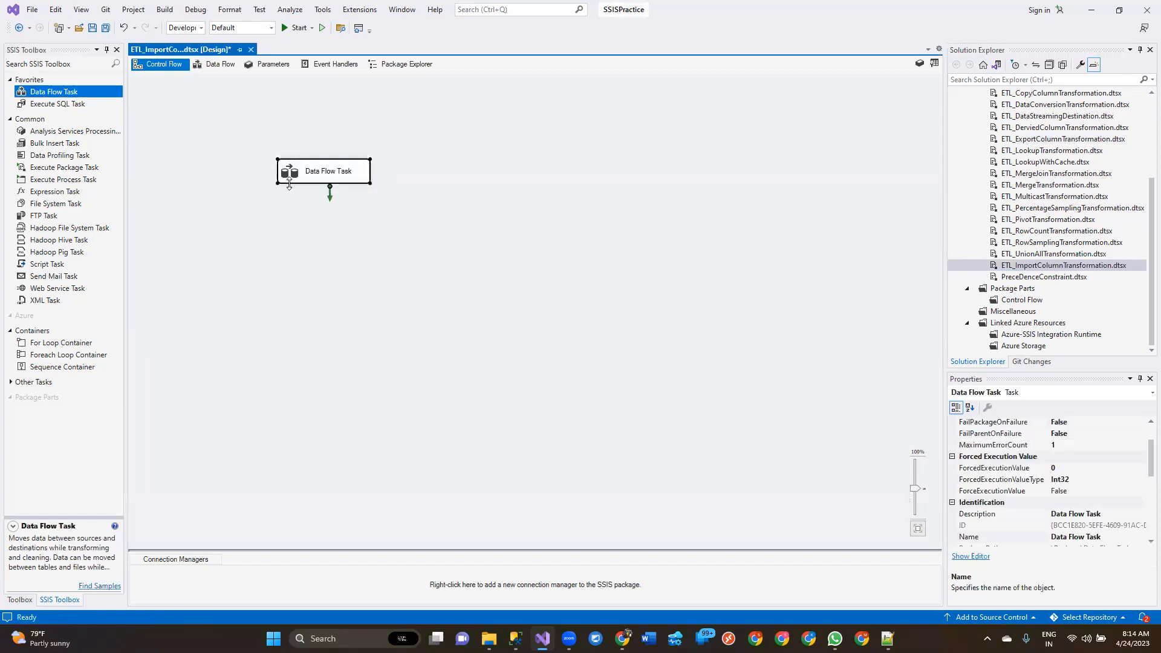
{"action": "double_click", "coordinate": [311, 175]}
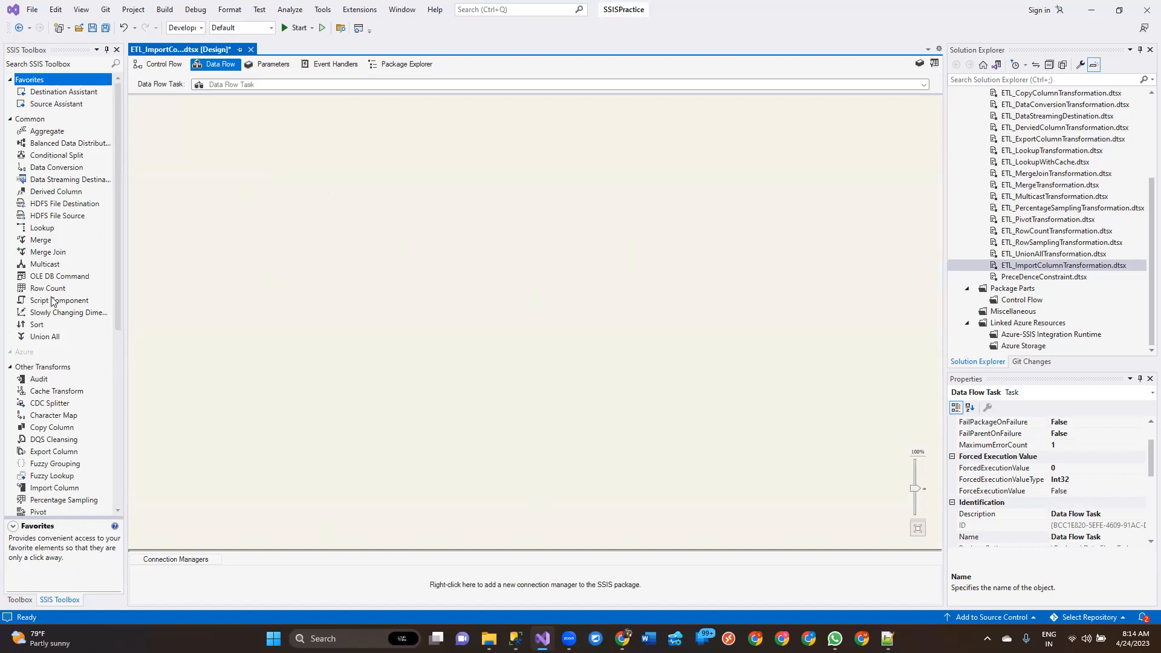
Add a Flat File Source to the data flow and open its editor
{"action": "scroll", "coordinate": [55, 302], "scroll_direction": "down", "scroll_amount": 9}
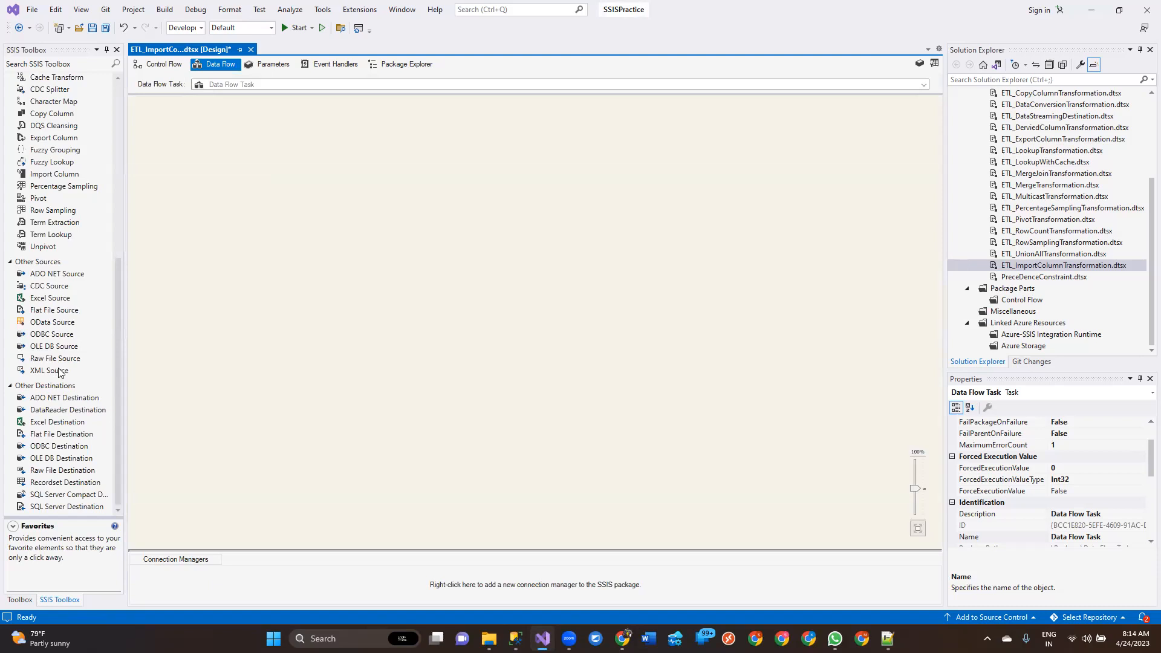
{"action": "left_click_drag", "start_coordinate": [53, 311], "coordinate": [386, 124]}
{"action": "double_click", "coordinate": [437, 134]}
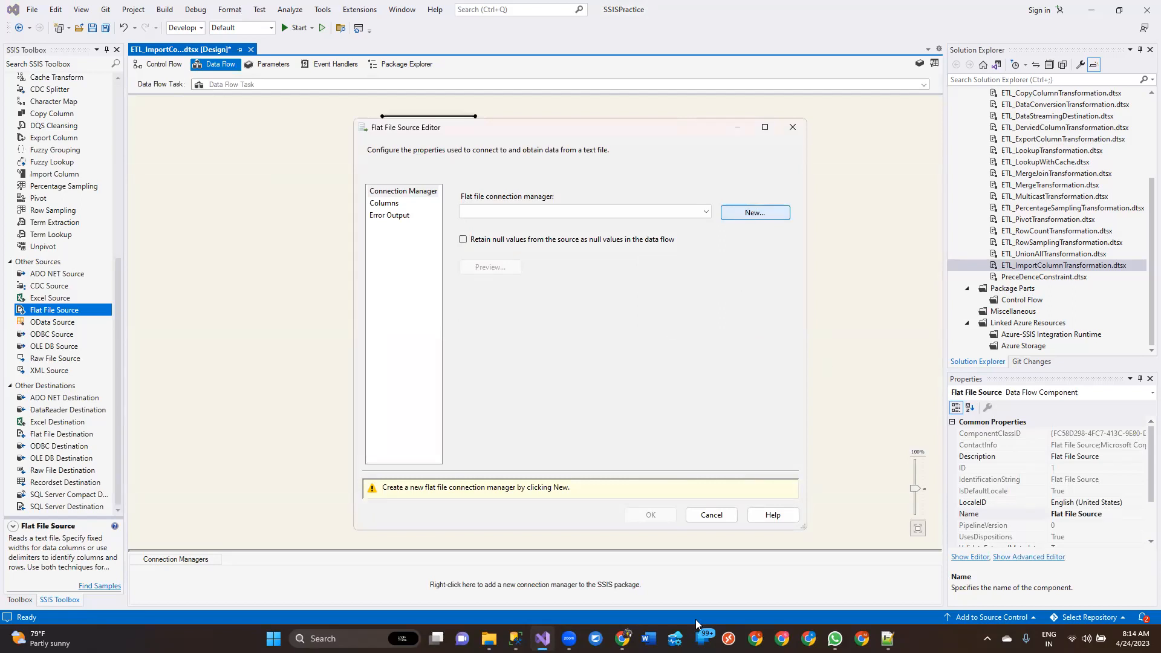
Create a flat file connection manager that reads the ImagesInformation text file in SSIS Practices\Input\Batch13
{"action": "left_click", "coordinate": [734, 259]}
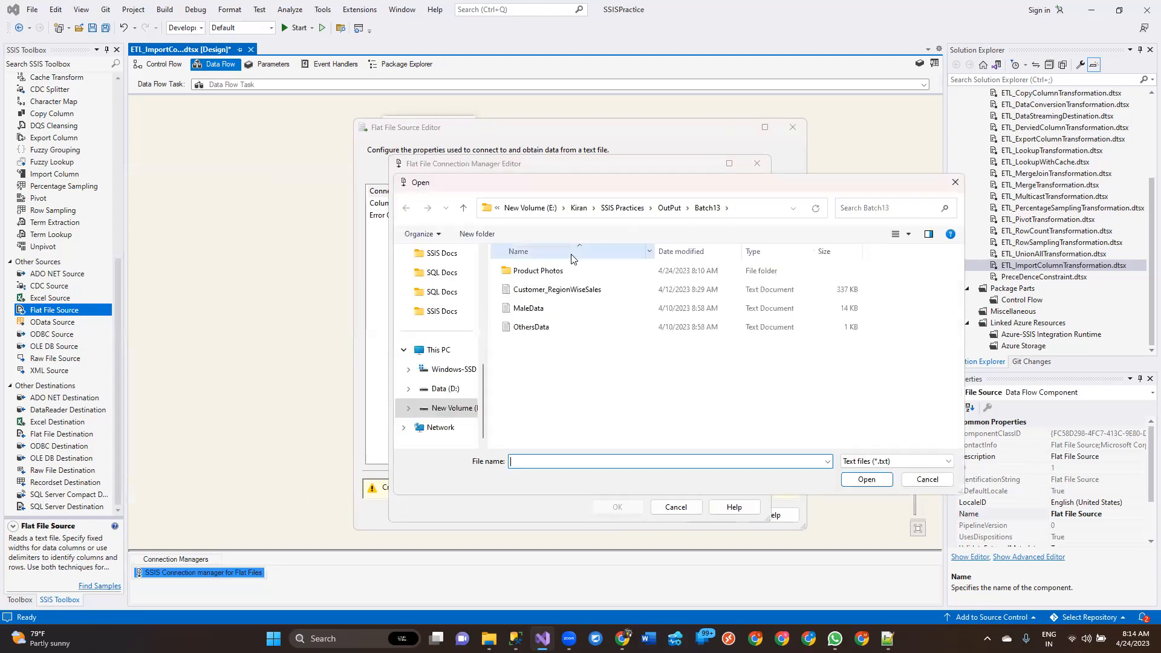
{"action": "left_click", "coordinate": [623, 208]}
{"action": "double_click", "coordinate": [521, 271]}
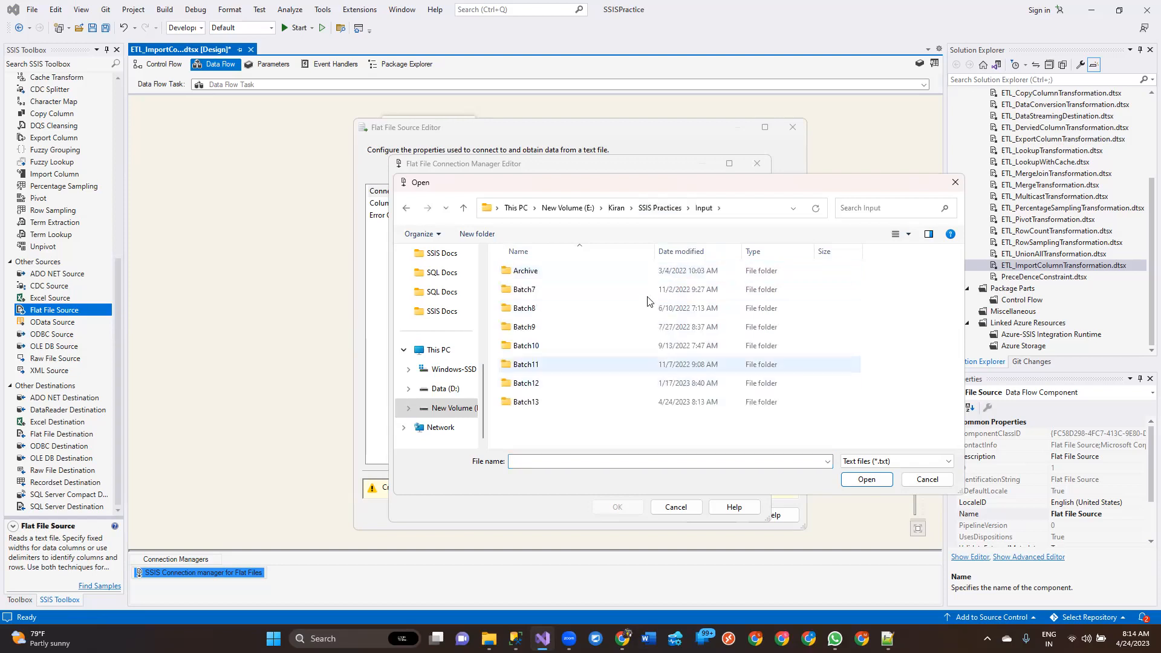
{"action": "left_click", "coordinate": [535, 399]}
{"action": "double_click", "coordinate": [534, 399]}
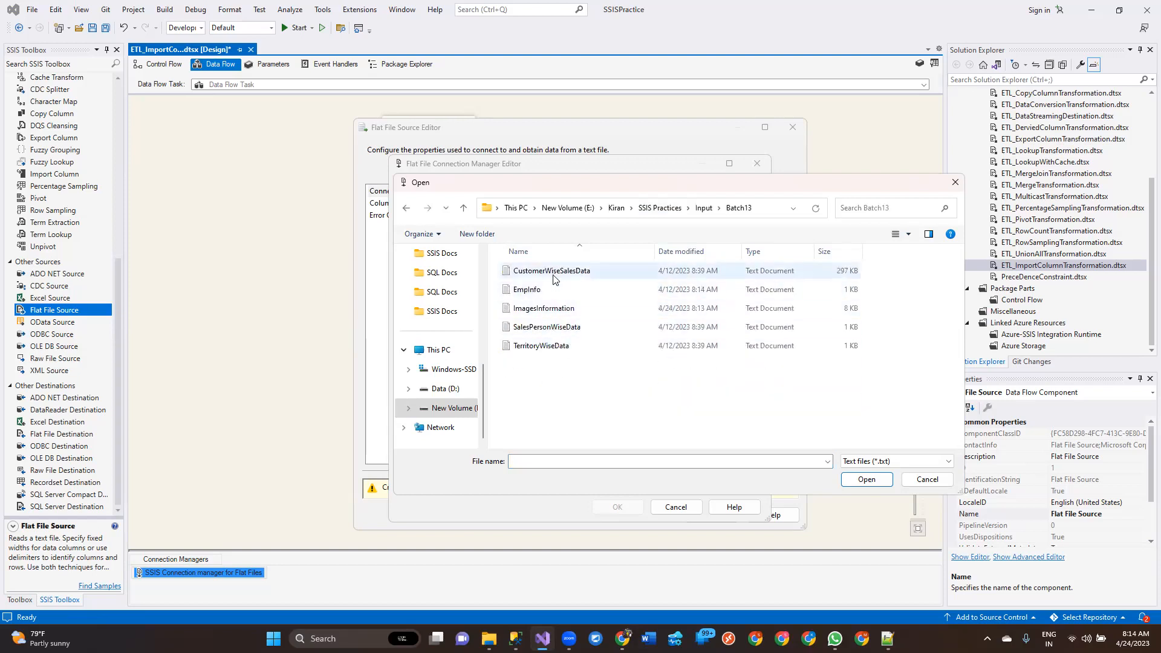
{"action": "left_click", "coordinate": [544, 308]}
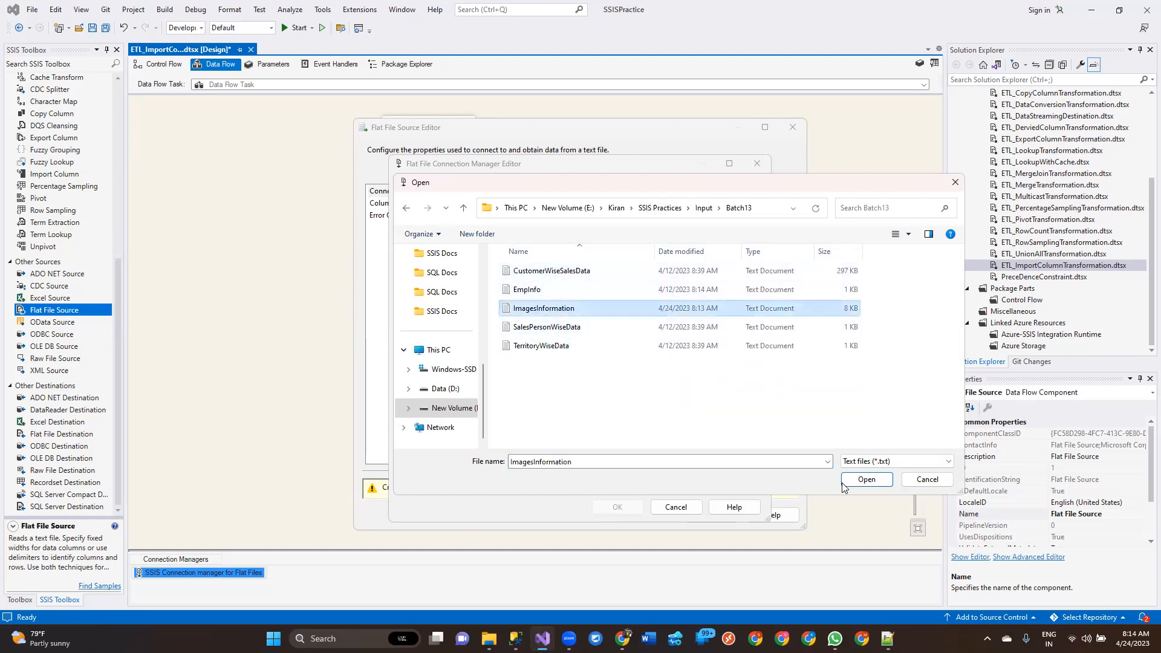
{"action": "left_click", "coordinate": [866, 479]}
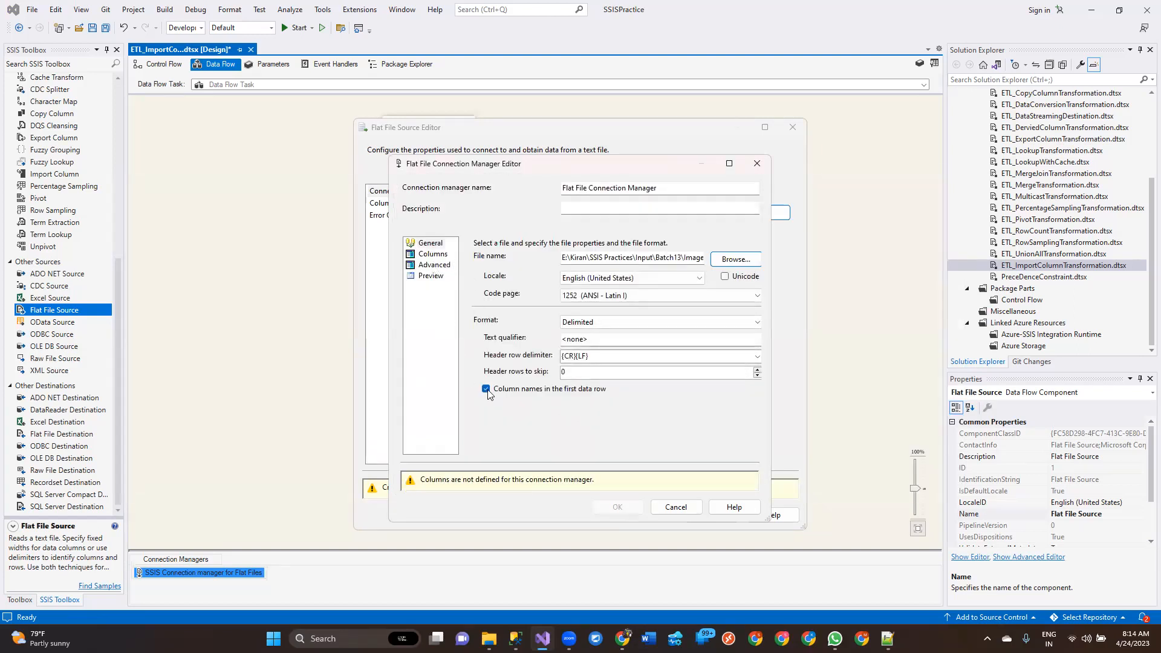
Disable column names in the first data row and confirm the flat file connection after previewing its path column
{"action": "left_click", "coordinate": [433, 253]}
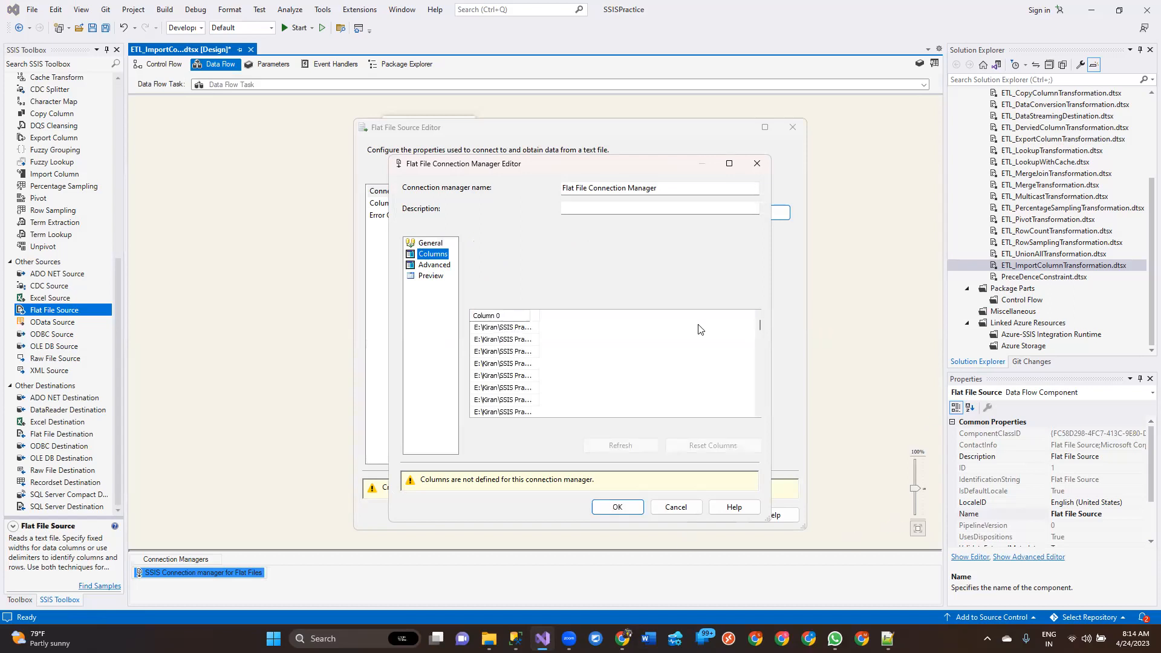
{"action": "left_click", "coordinate": [430, 243]}
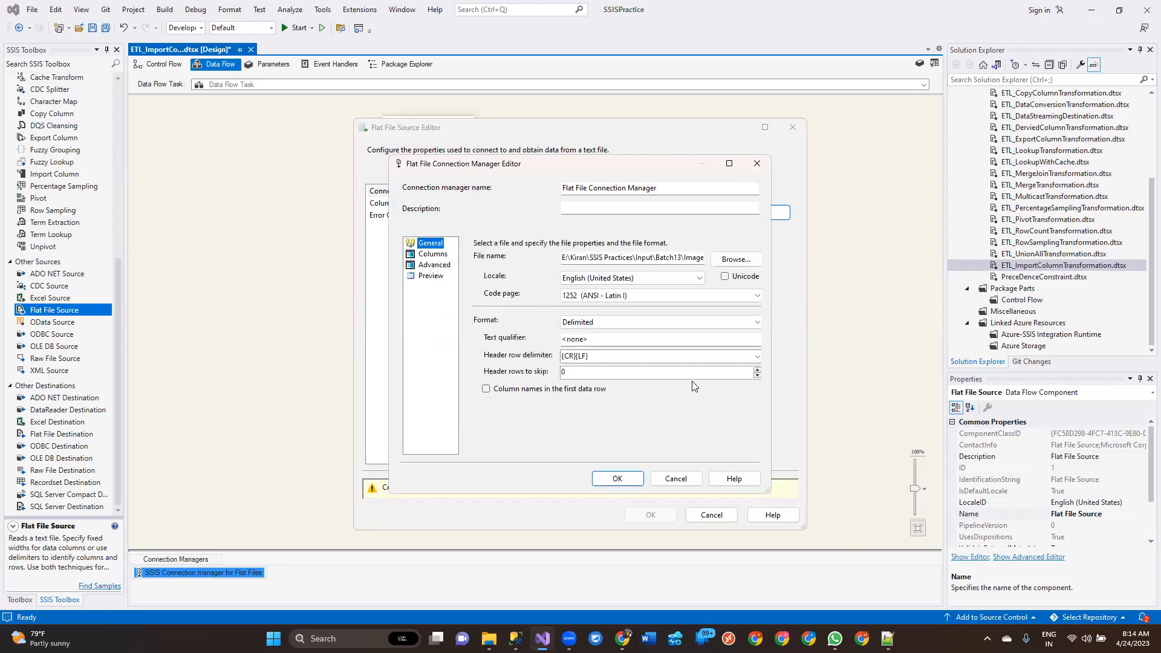
{"action": "left_click", "coordinate": [431, 255]}
{"action": "left_click", "coordinate": [429, 243]}
{"action": "left_click", "coordinate": [432, 255]}
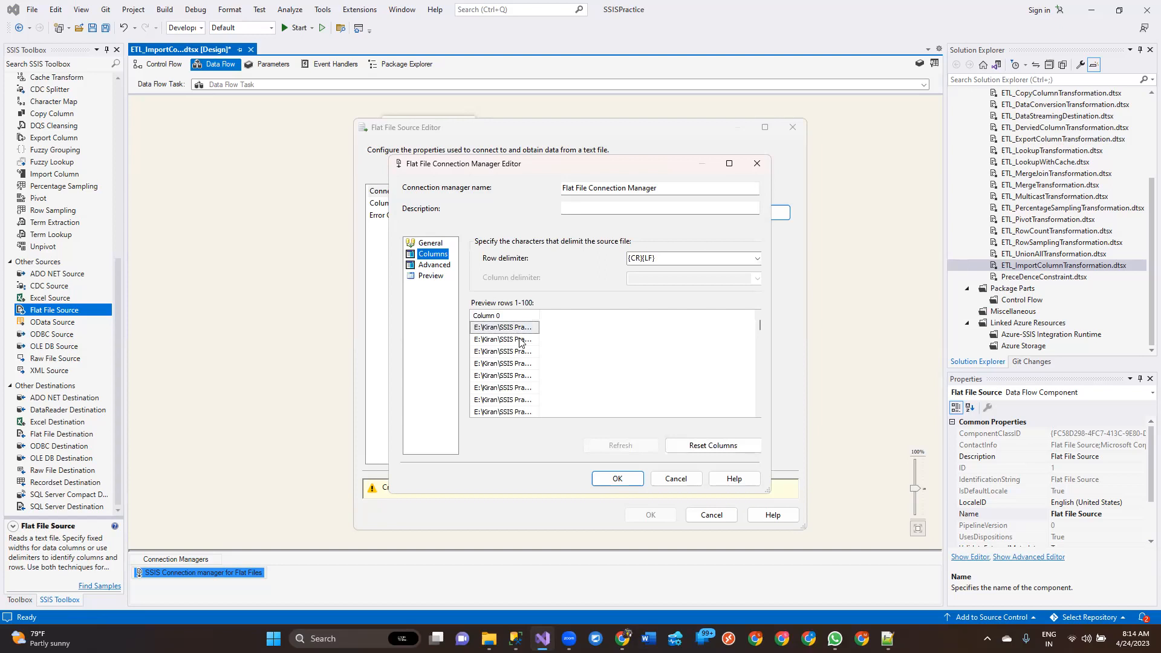
{"action": "left_click_drag", "start_coordinate": [540, 315], "coordinate": [755, 315]}
{"action": "left_click", "coordinate": [616, 478]}
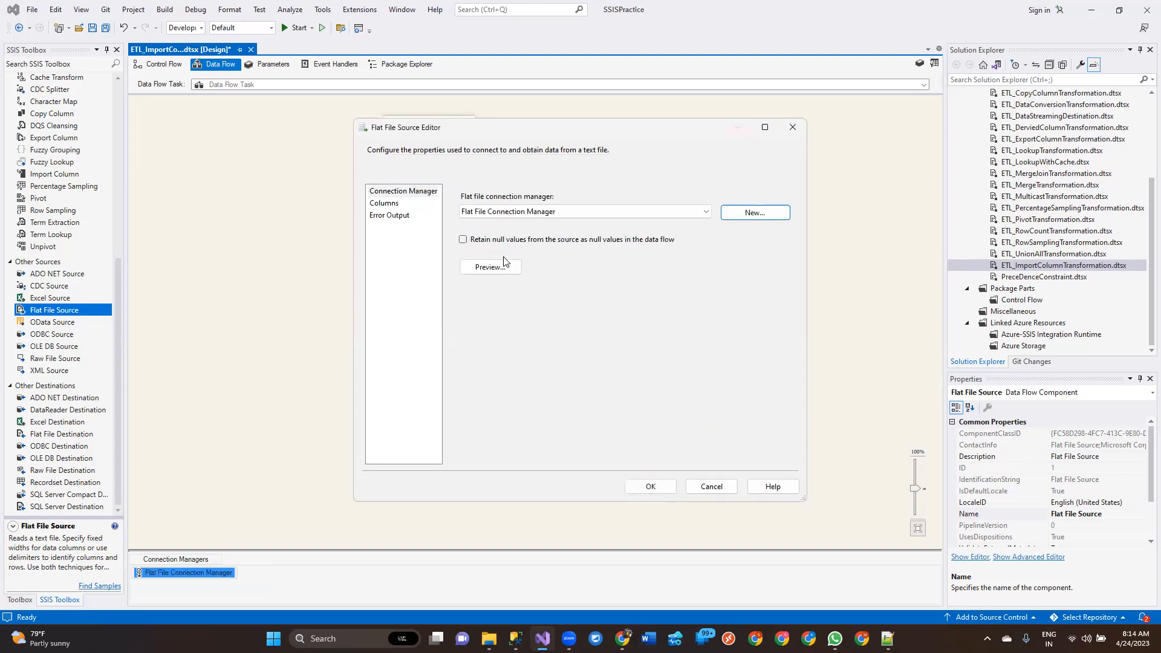
Accept Column 0 as the Flat File Source's output column and save the package
{"action": "left_click", "coordinate": [384, 203]}
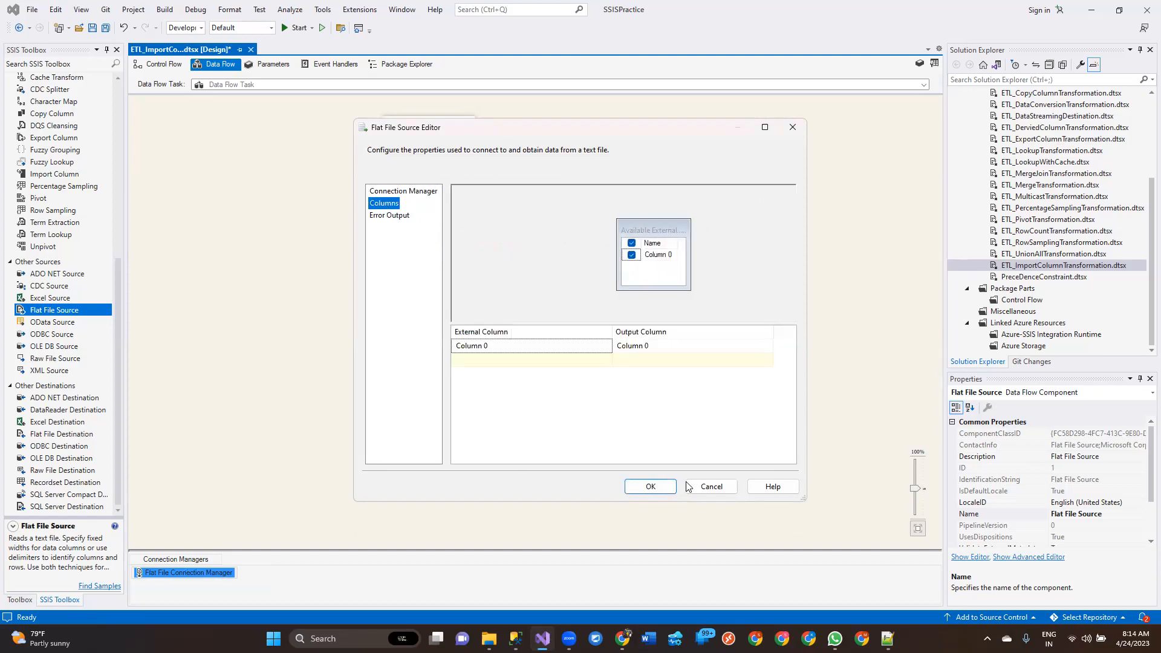
{"action": "left_click", "coordinate": [650, 487]}
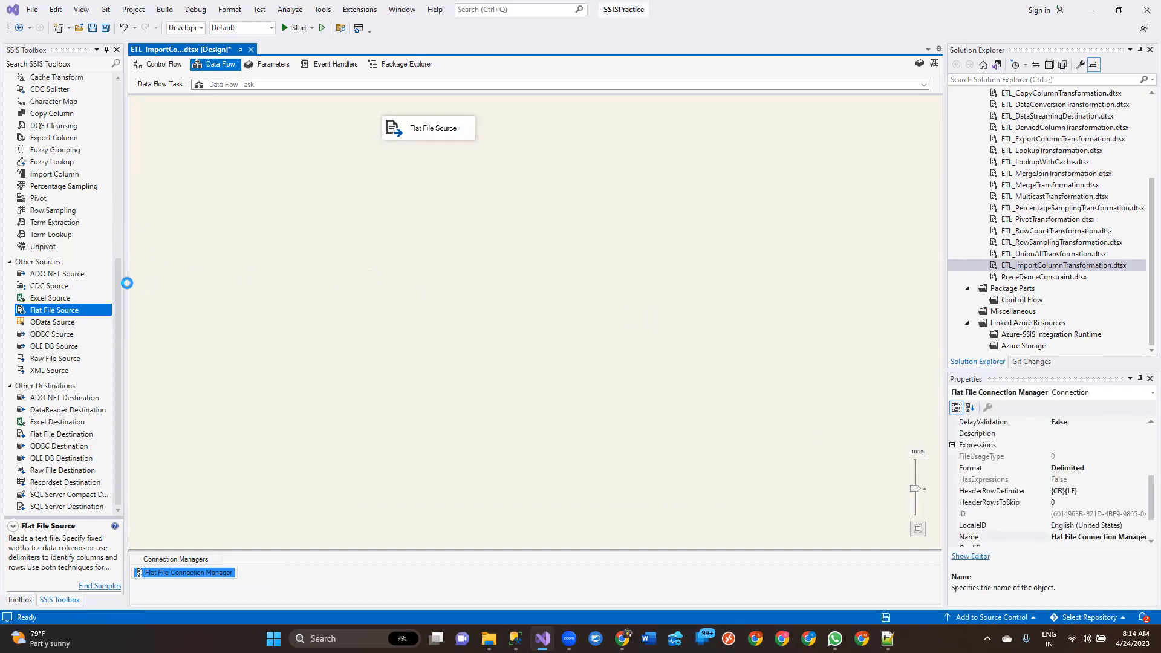
{"action": "key", "text": "ctrl+s"}
Add an Import Column transformation, connect the Flat File Source to it, and open its advanced editor
{"action": "scroll", "coordinate": [52, 278], "scroll_direction": "up", "scroll_amount": 2}
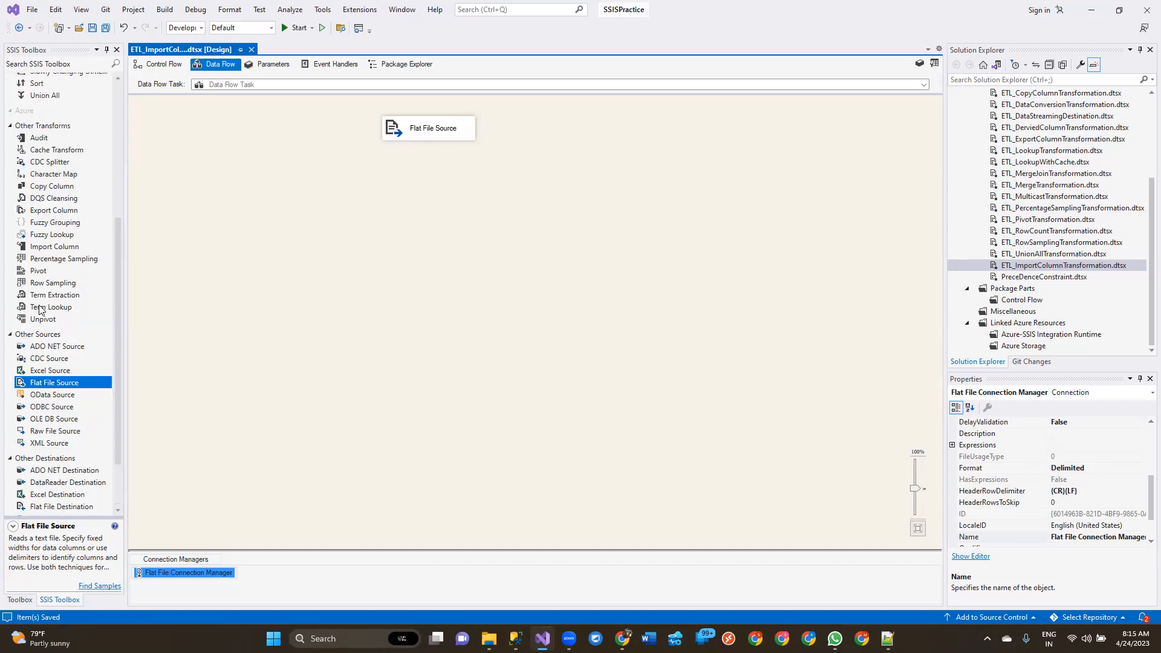
{"action": "scroll", "coordinate": [41, 330], "scroll_direction": "down", "scroll_amount": 2}
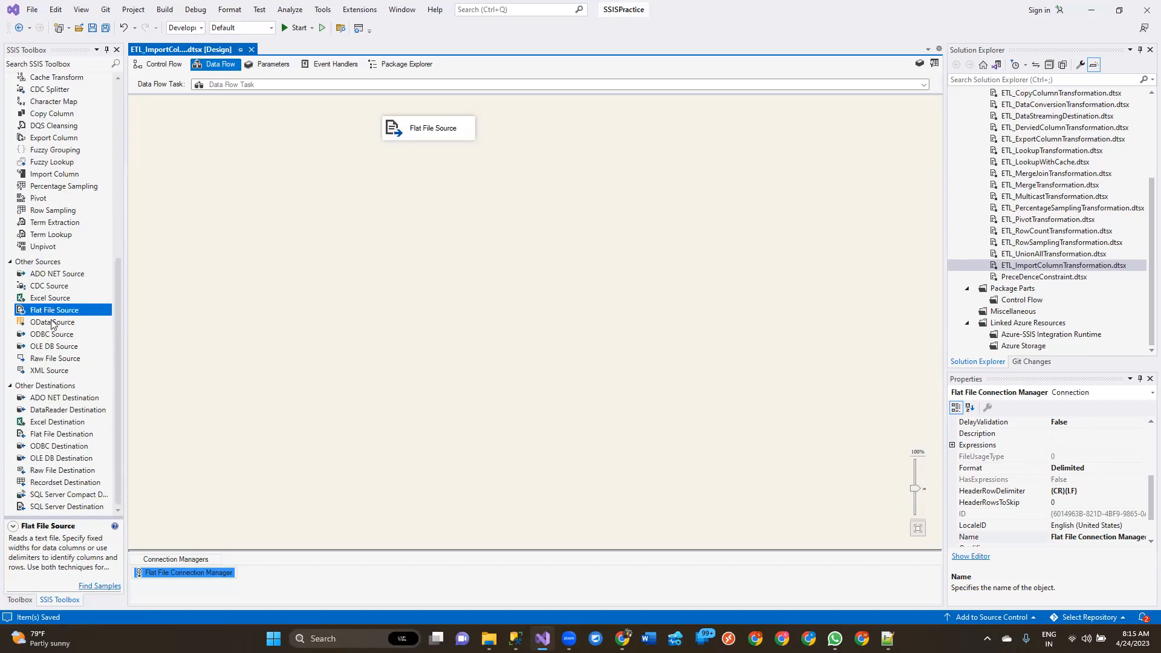
{"action": "scroll", "coordinate": [54, 304], "scroll_direction": "up", "scroll_amount": 2}
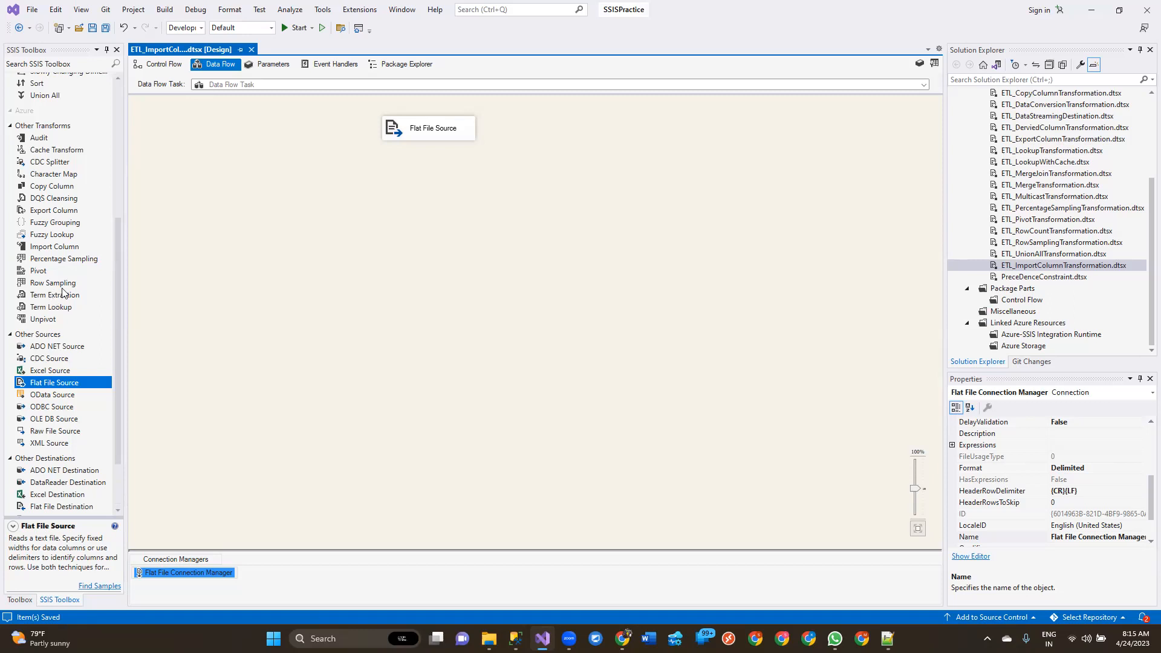
{"action": "left_click_drag", "start_coordinate": [50, 248], "coordinate": [458, 207]}
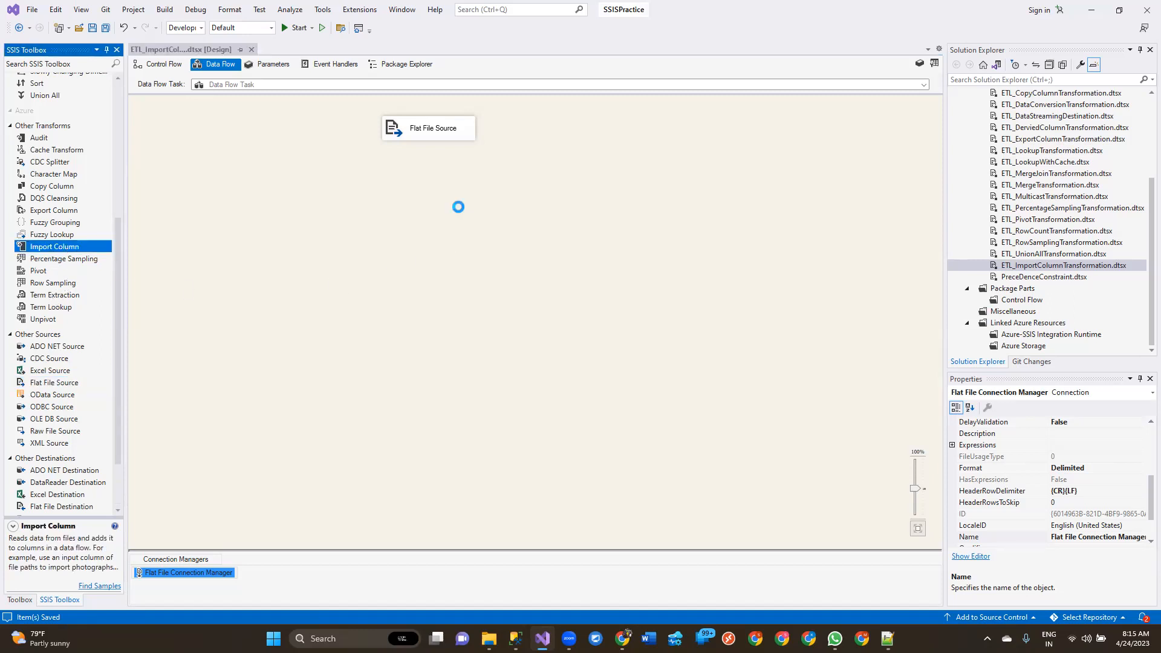
{"action": "left_click", "coordinate": [452, 128]}
{"action": "left_click_drag", "start_coordinate": [435, 159], "coordinate": [507, 216]}
{"action": "left_click", "coordinate": [531, 225]}
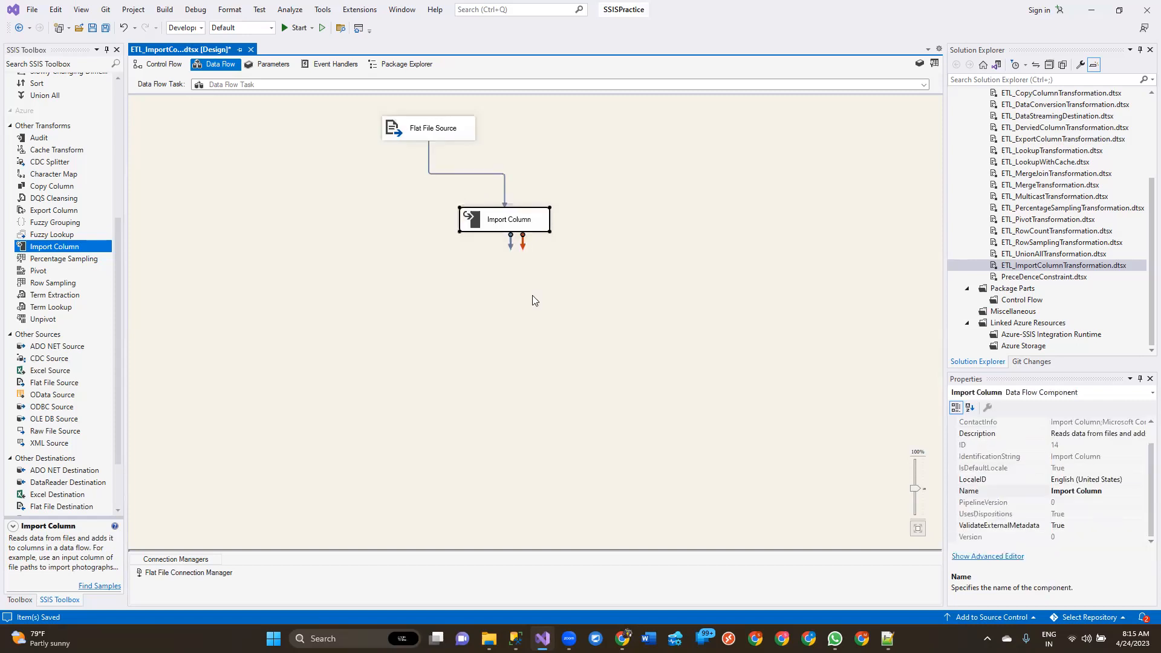
{"action": "double_click", "coordinate": [531, 225]}
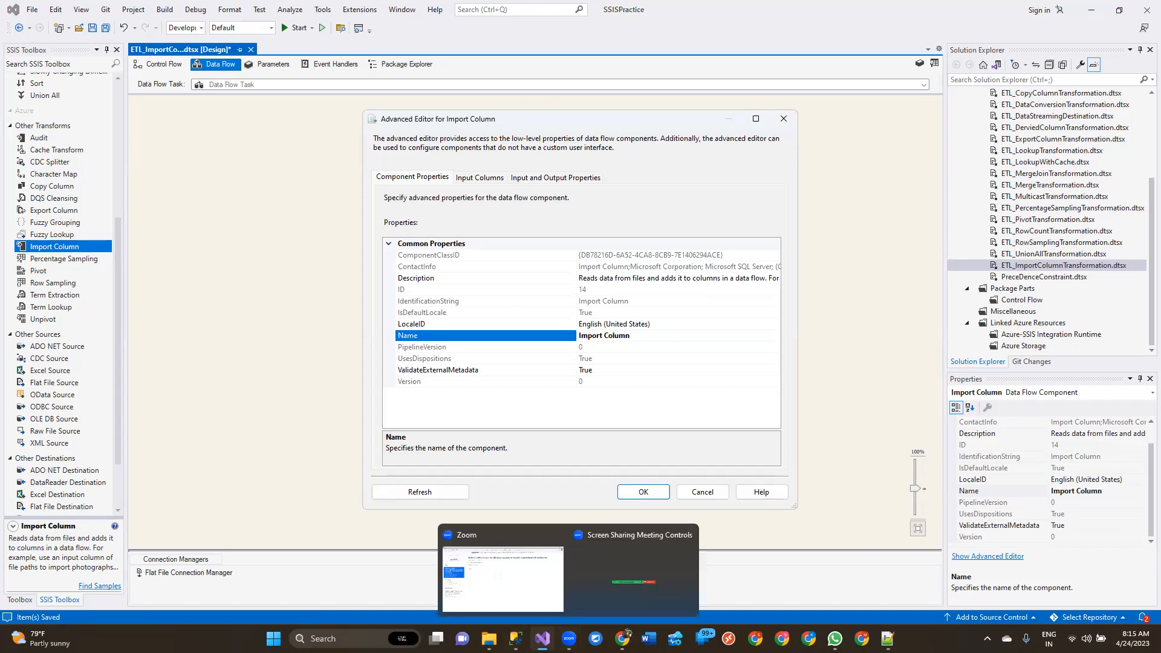
Launch another Visual Studio 2022 instance and browse File Explorer to the 12th Batch SSIS\SSISProject folder
{"action": "right_click", "coordinate": [543, 638]}
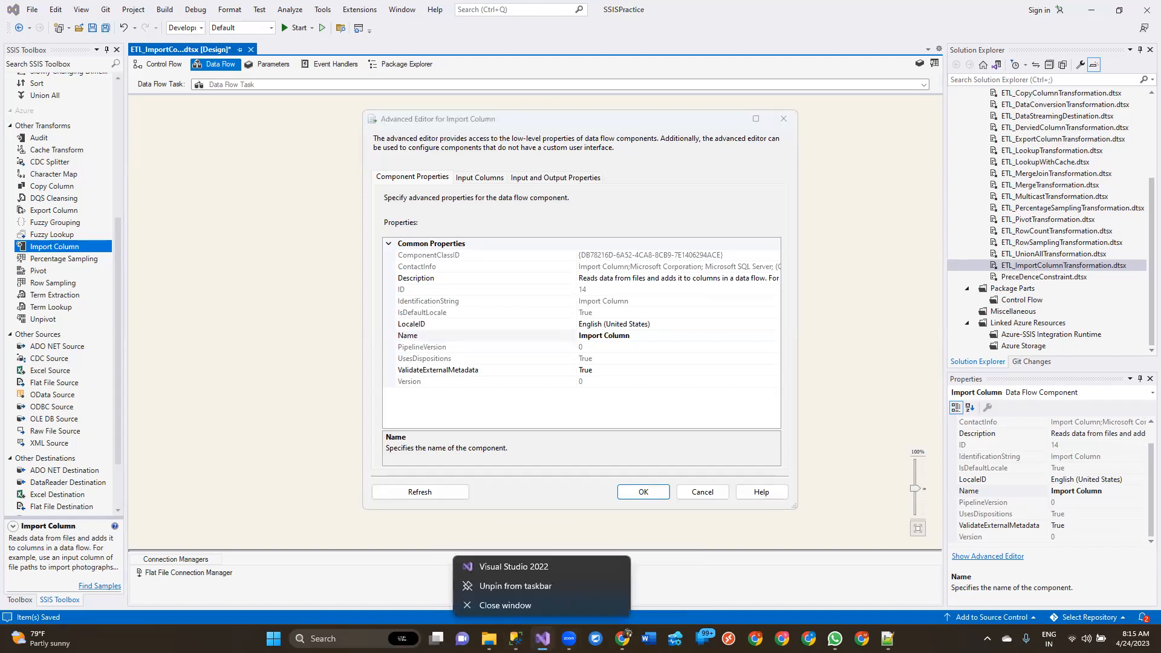
{"action": "left_click", "coordinate": [541, 567]}
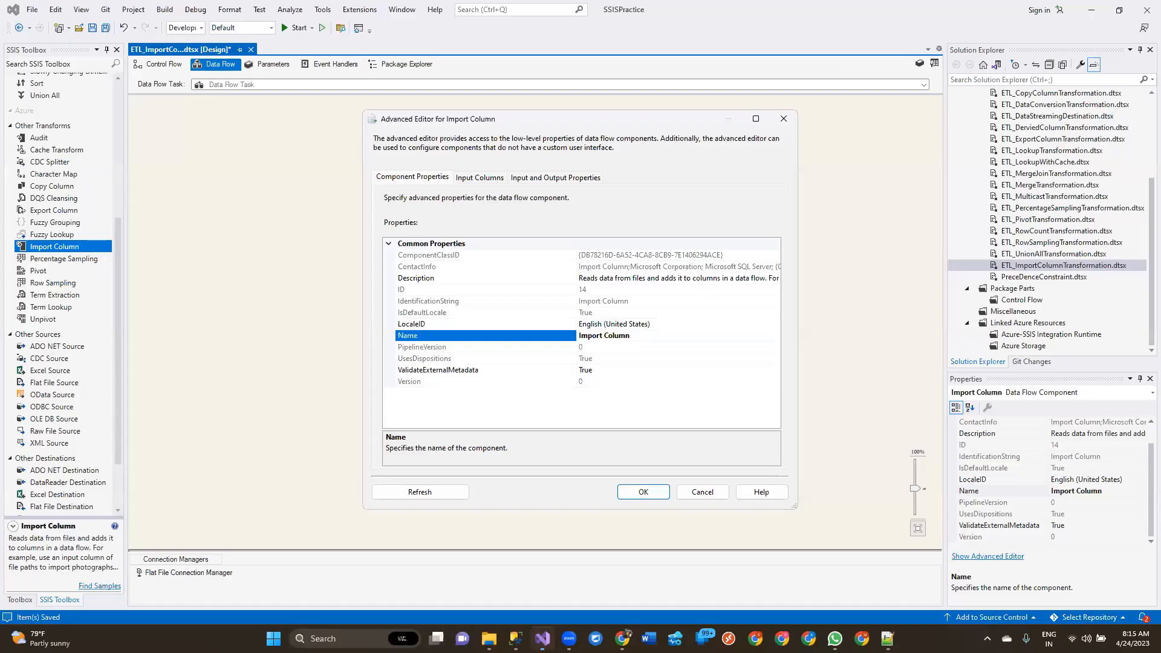
{"action": "mouse_move", "coordinate": [488, 639]}
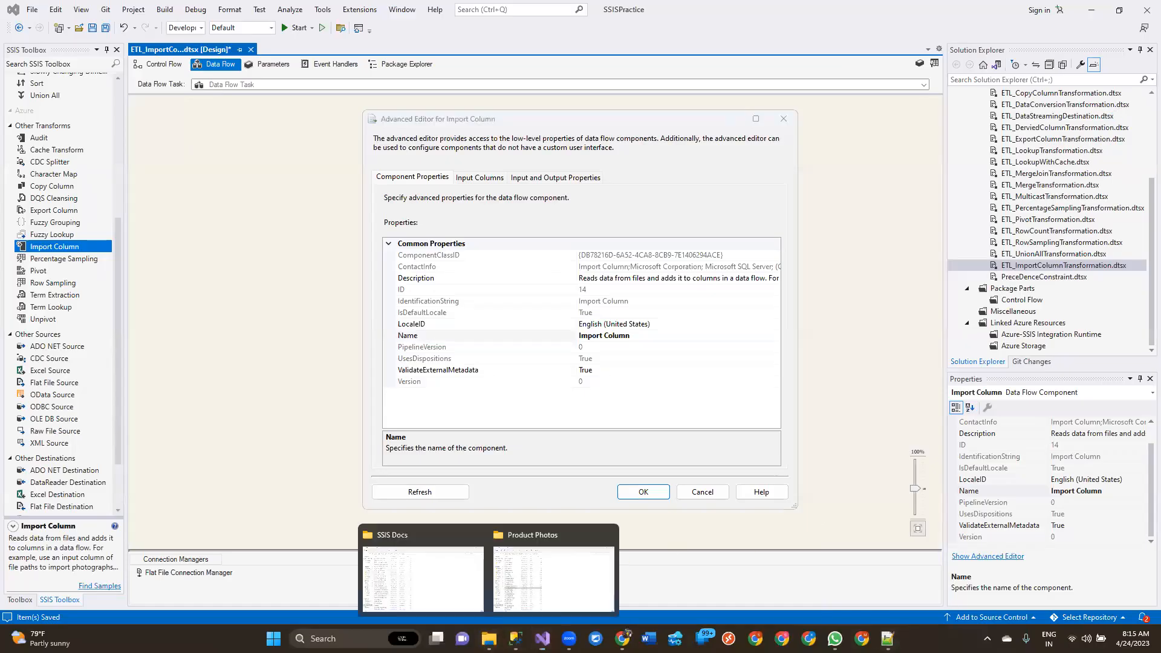
{"action": "left_click", "coordinate": [446, 574]}
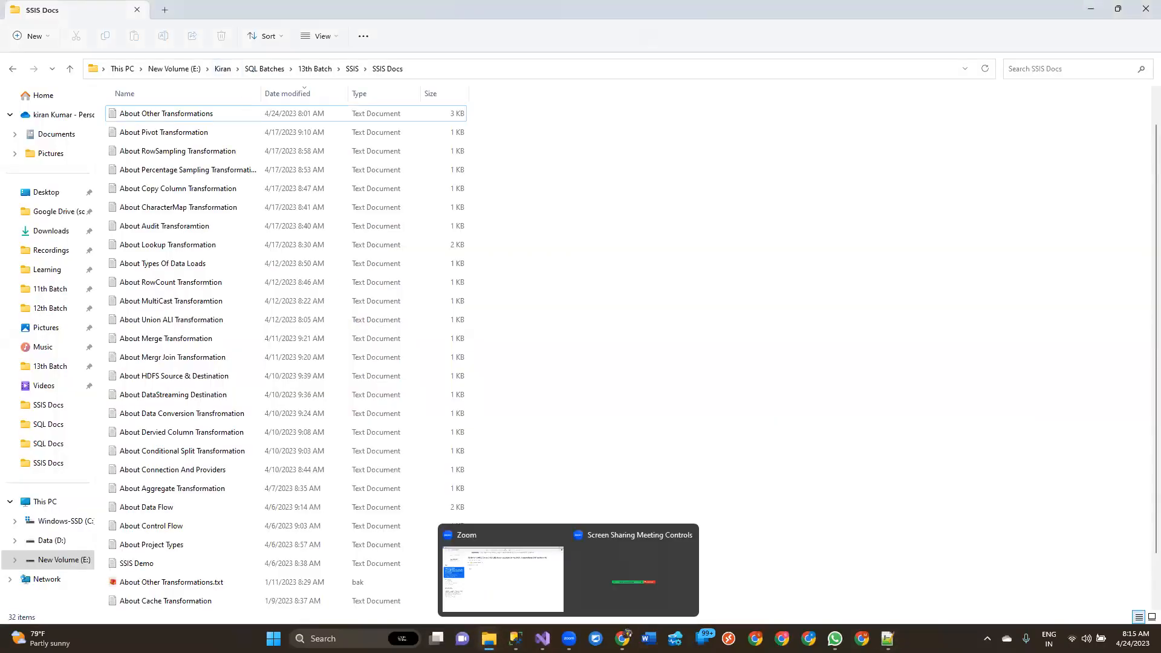
{"action": "mouse_move", "coordinate": [488, 638]}
{"action": "left_click", "coordinate": [590, 581]}
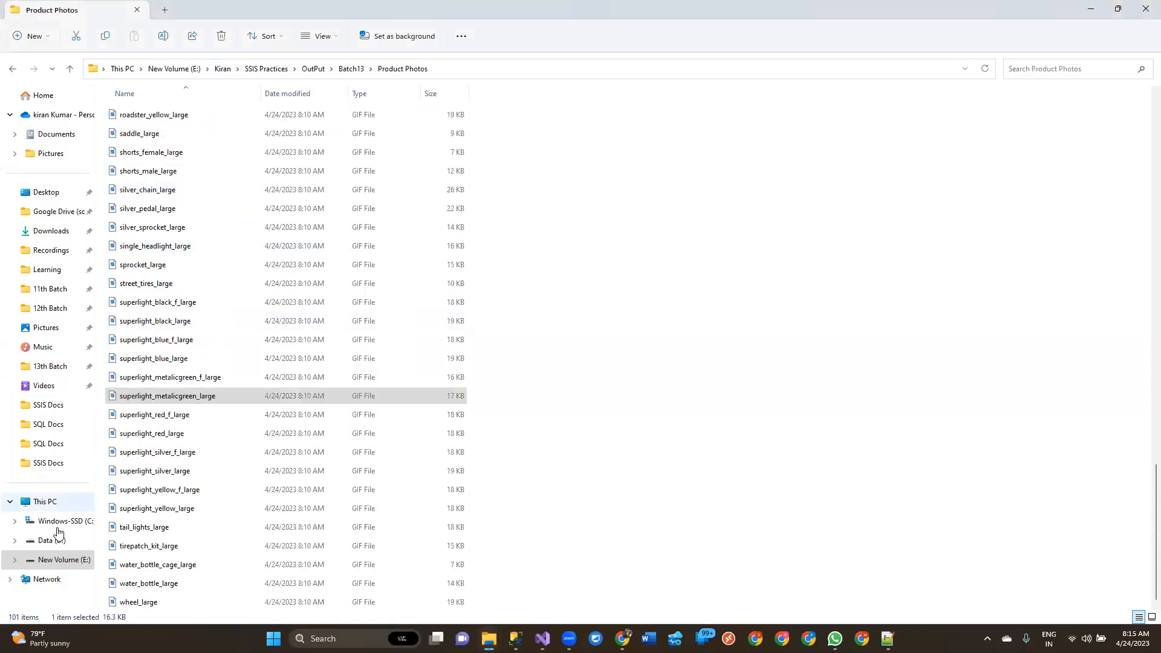
{"action": "left_click", "coordinate": [49, 307]}
{"action": "double_click", "coordinate": [137, 131]}
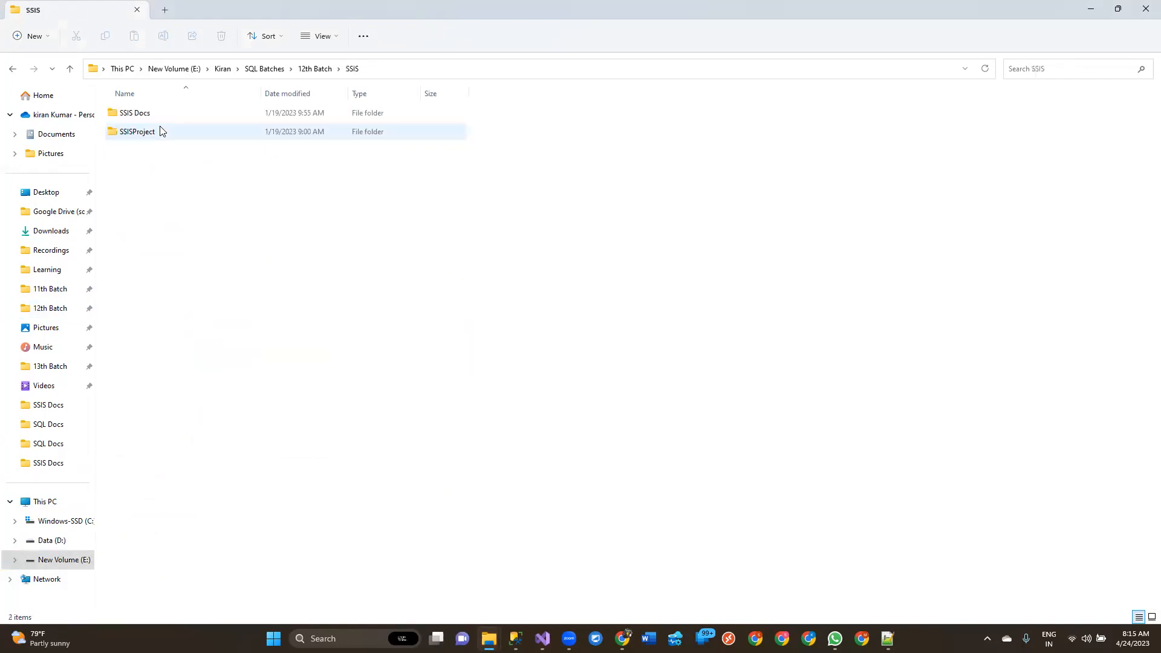
{"action": "double_click", "coordinate": [142, 133]}
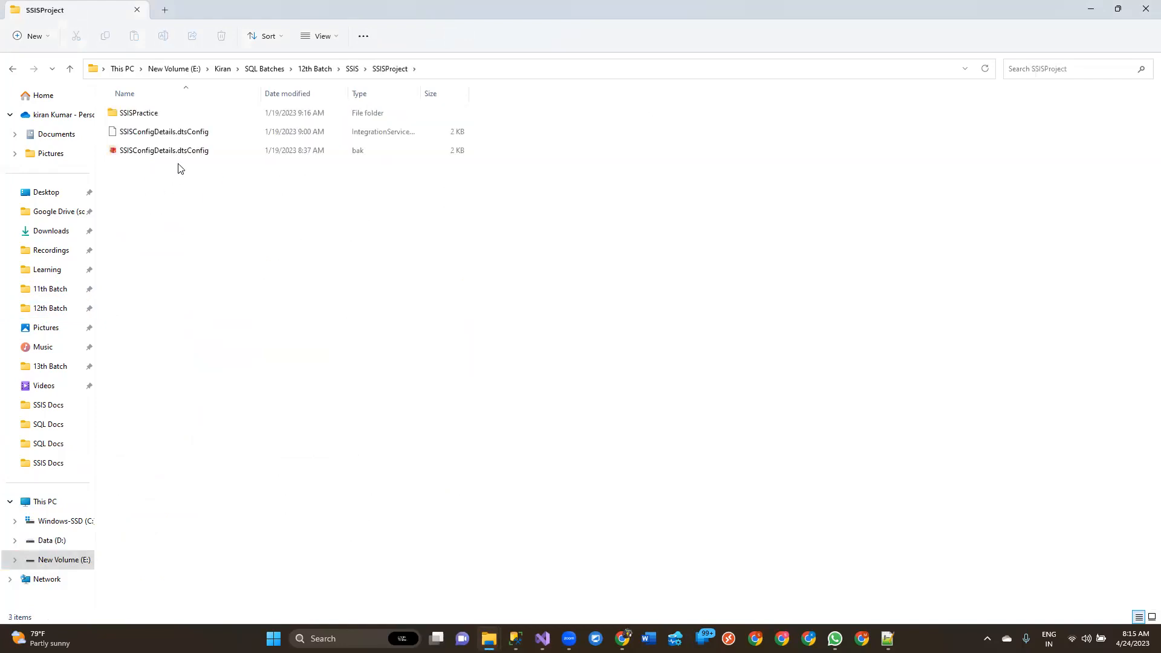
{"action": "left_click", "coordinate": [179, 138]}
{"action": "double_click", "coordinate": [177, 138]}
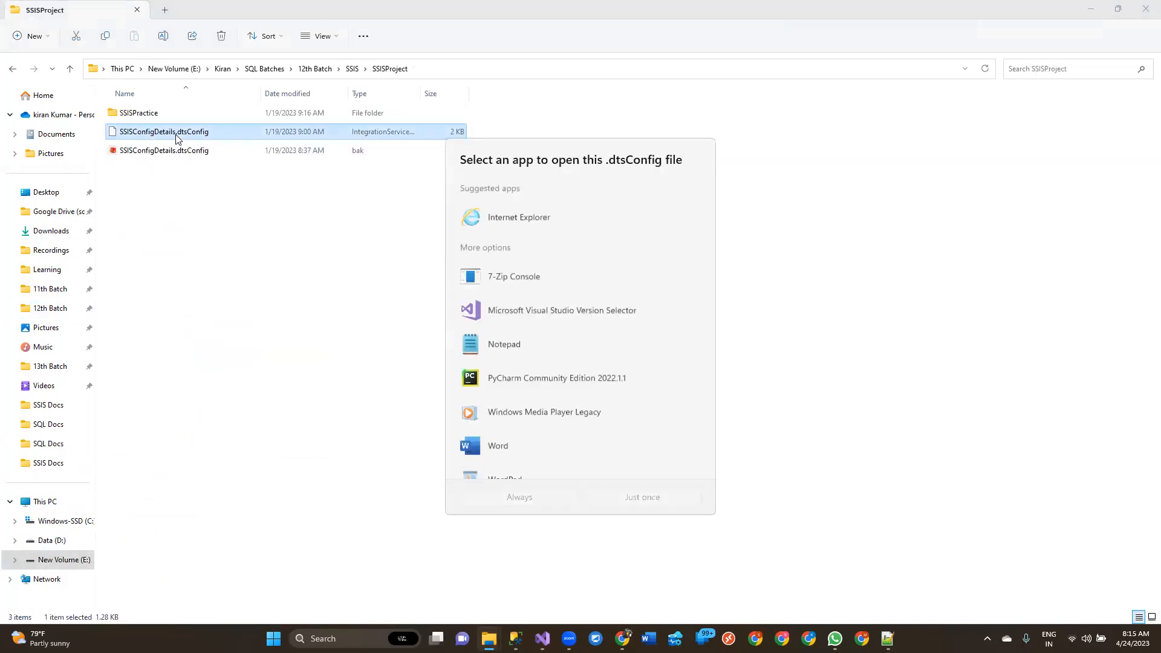
{"action": "left_click", "coordinate": [834, 215]}
Open the SSISPractice.sln solution in the SSISPractice subfolder with Microsoft Visual Studio 2022
{"action": "double_click", "coordinate": [241, 121]}
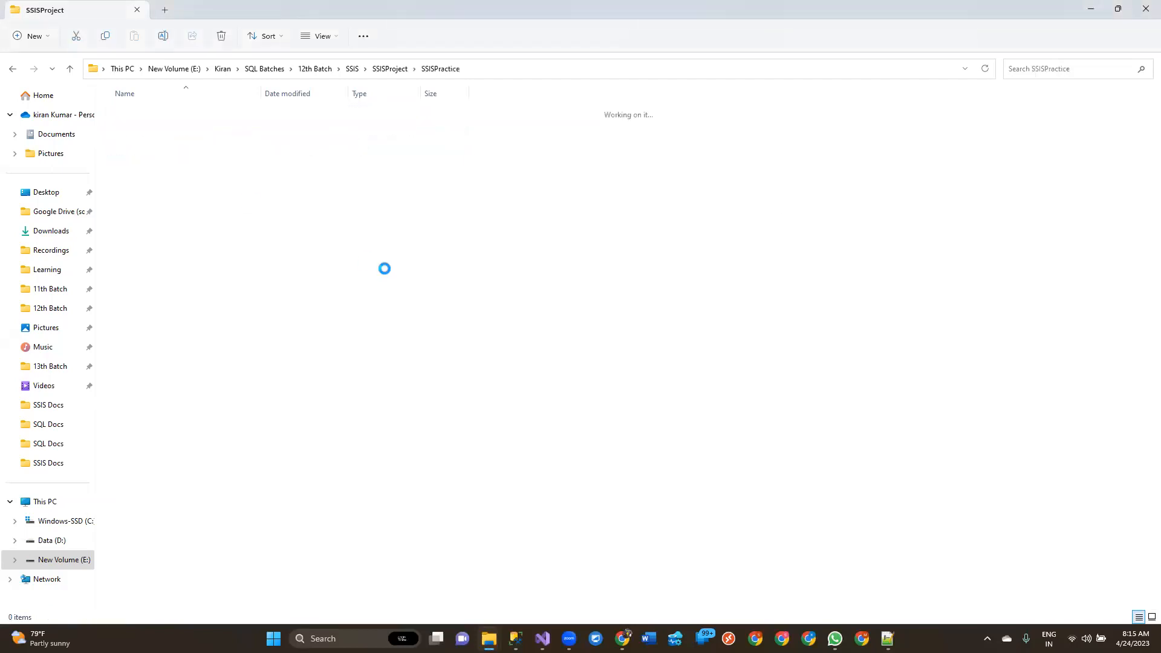
{"action": "scroll", "coordinate": [180, 535], "scroll_direction": "down", "scroll_amount": 10}
{"action": "scroll", "coordinate": [180, 534], "scroll_direction": "down", "scroll_amount": 1}
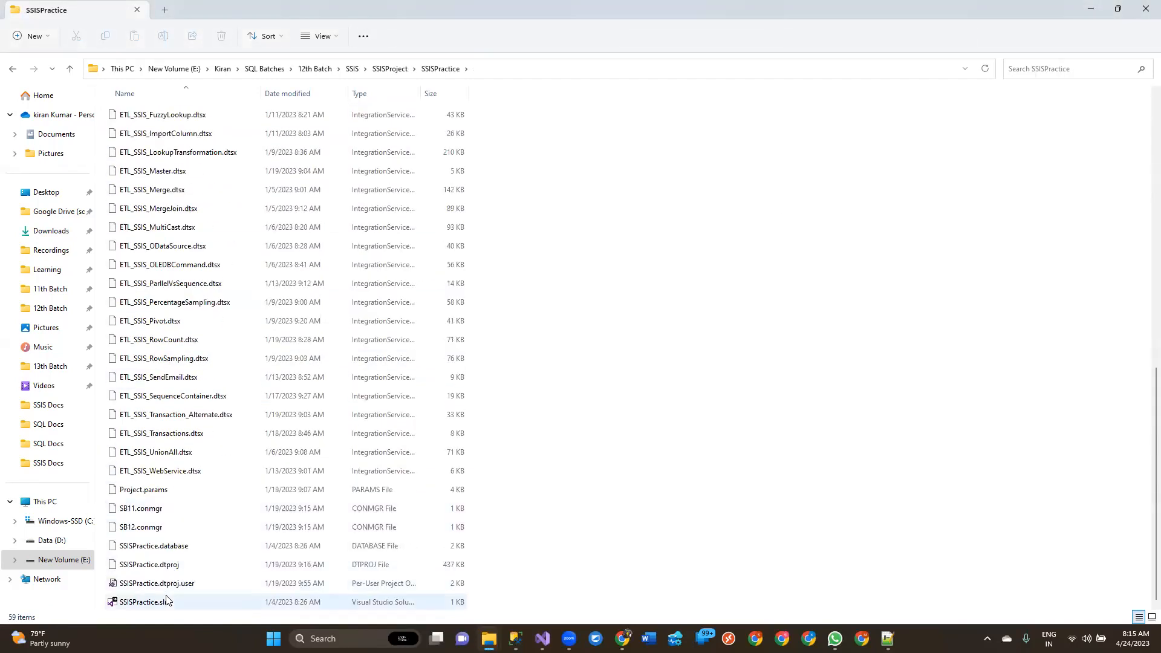
{"action": "left_click", "coordinate": [168, 603]}
{"action": "right_click", "coordinate": [167, 603]}
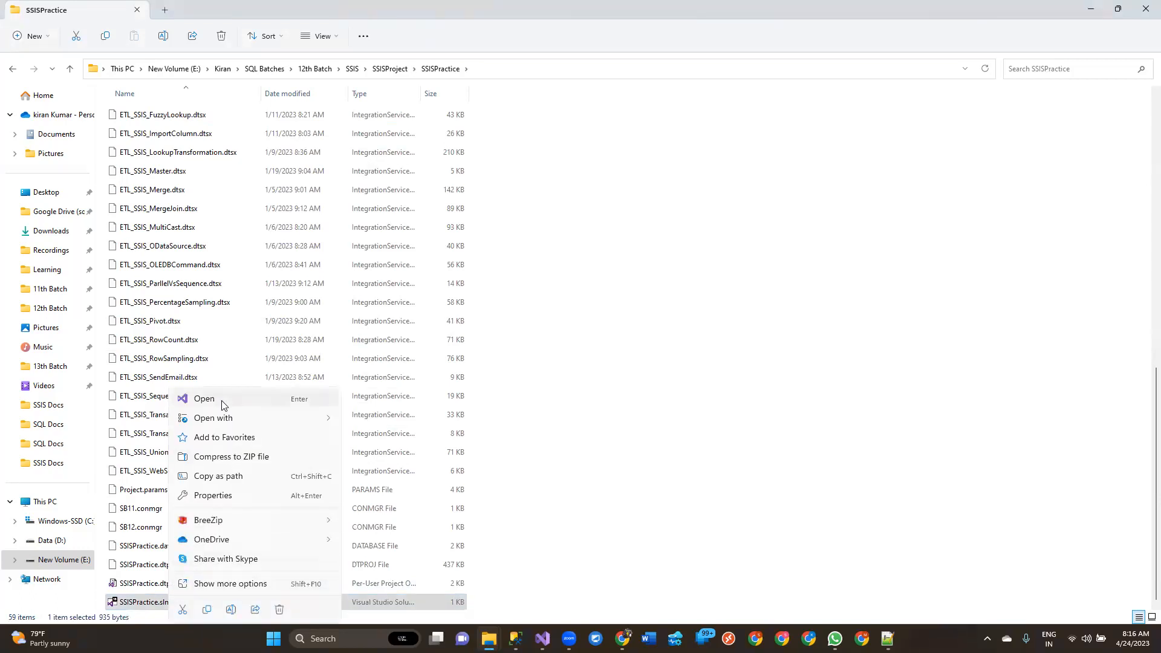
{"action": "mouse_move", "coordinate": [223, 418]}
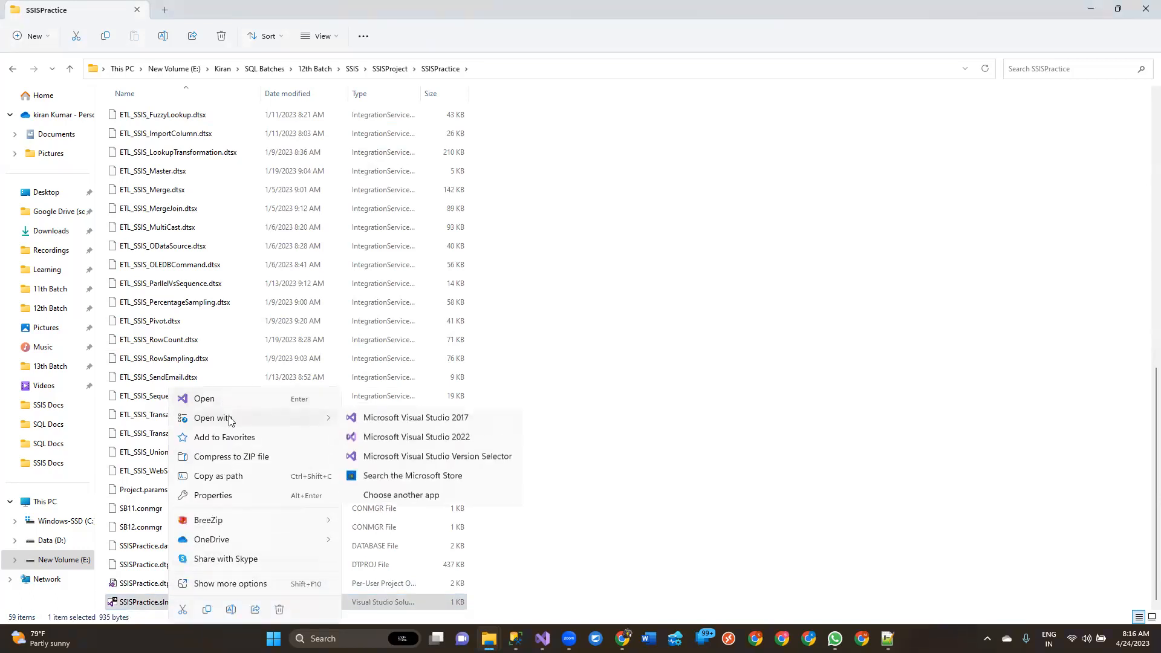
{"action": "left_click", "coordinate": [393, 440]}
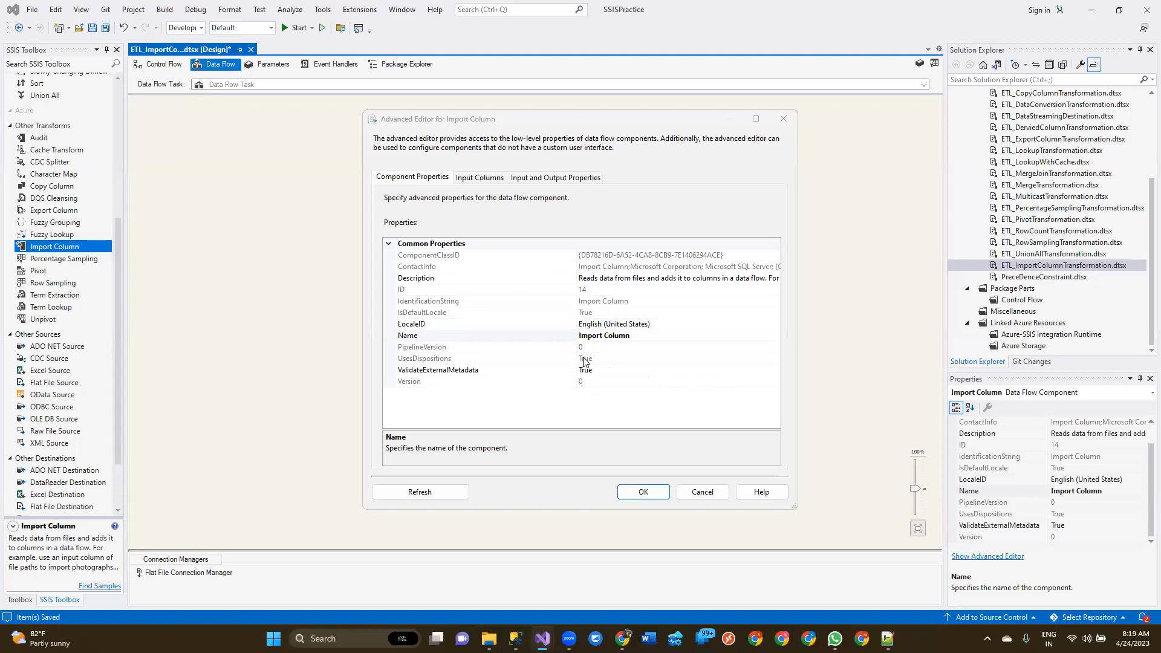
Include all available input columns in the Import Column transformation and give Column 0 the output alias Photo
{"action": "left_click", "coordinate": [468, 177]}
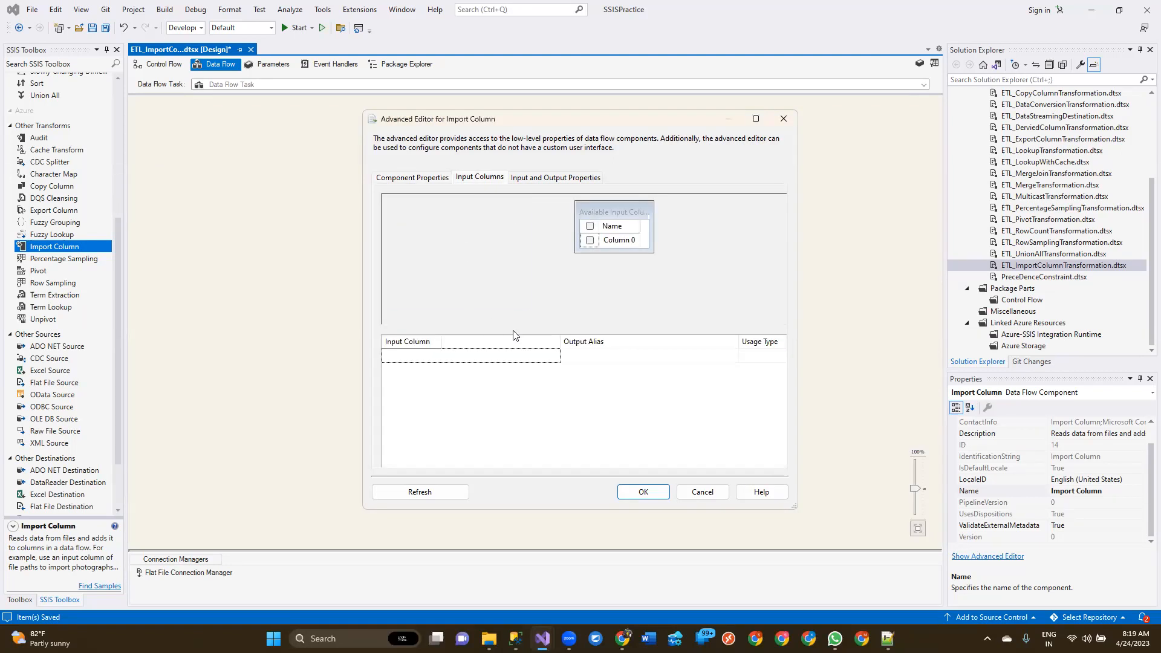
{"action": "left_click", "coordinate": [586, 241]}
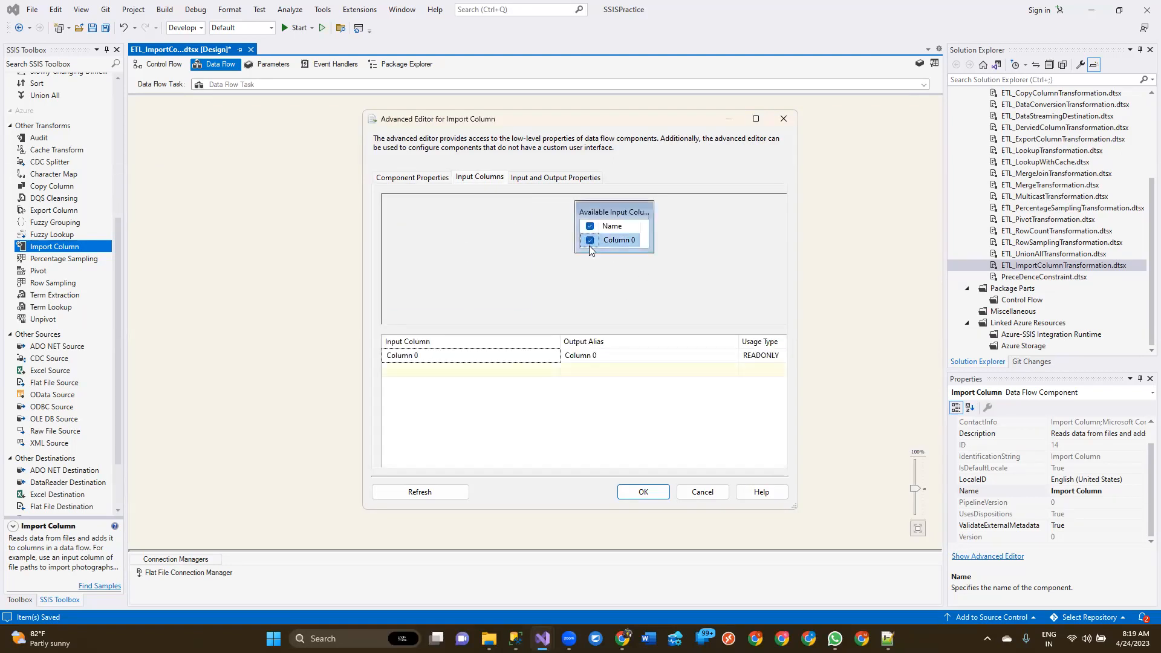
{"action": "left_click", "coordinate": [603, 350]}
{"action": "left_click", "coordinate": [612, 354]}
{"action": "type", "text": "Photo"}
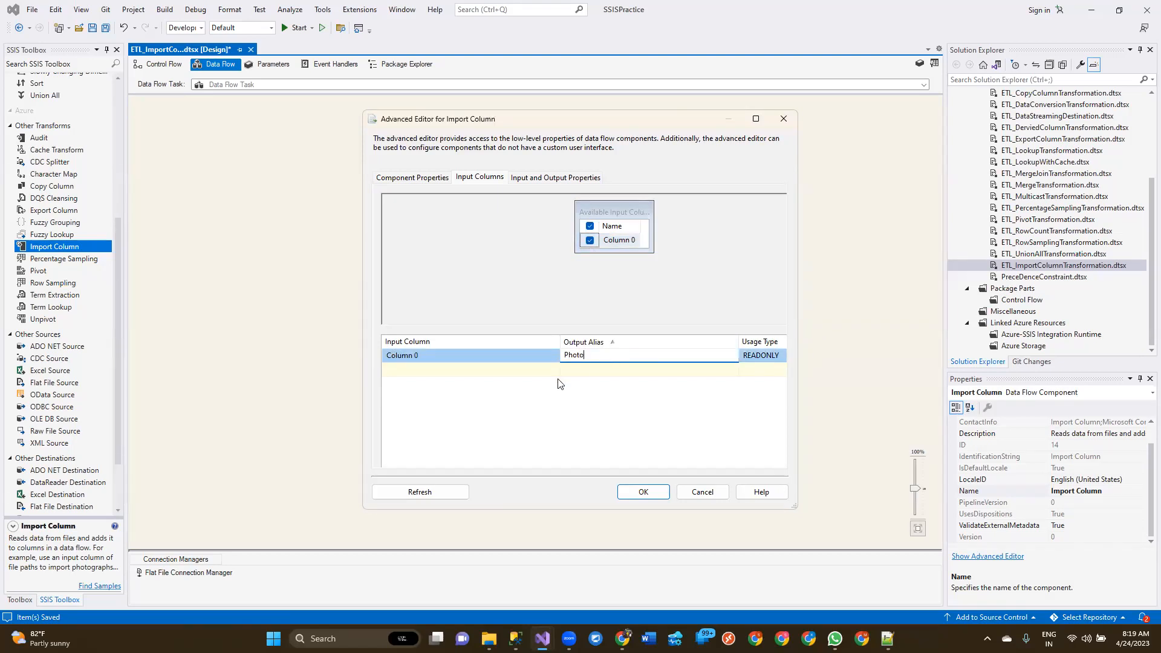
{"action": "left_click", "coordinate": [570, 424]}
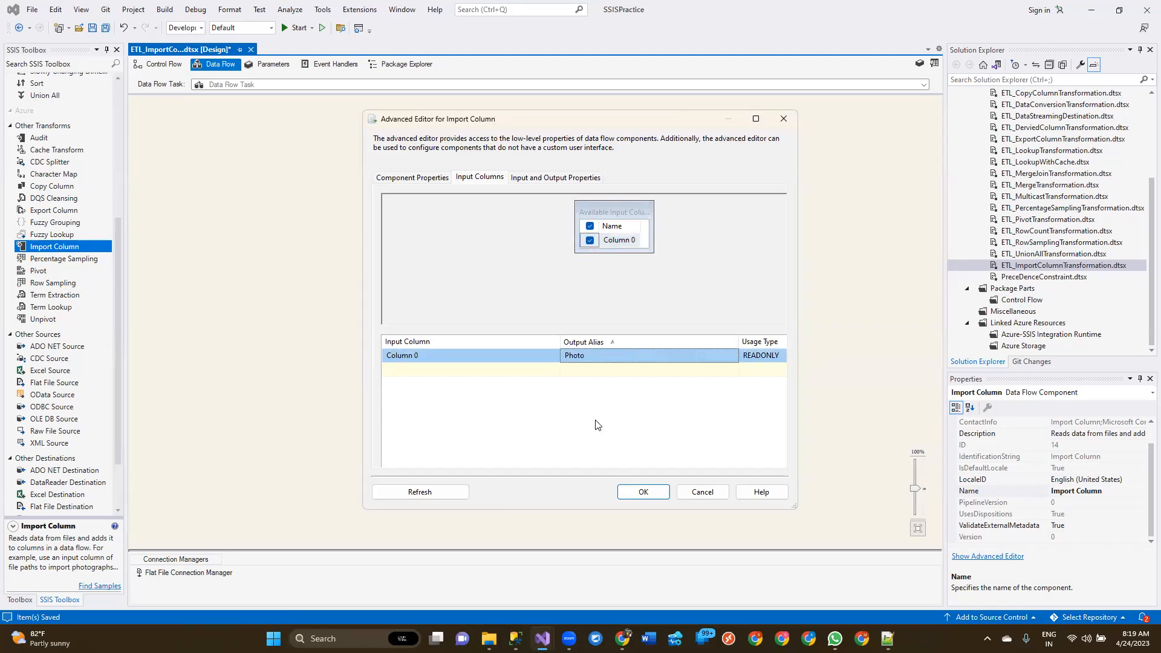
{"action": "left_click", "coordinate": [761, 357]}
{"action": "left_click", "coordinate": [762, 358]}
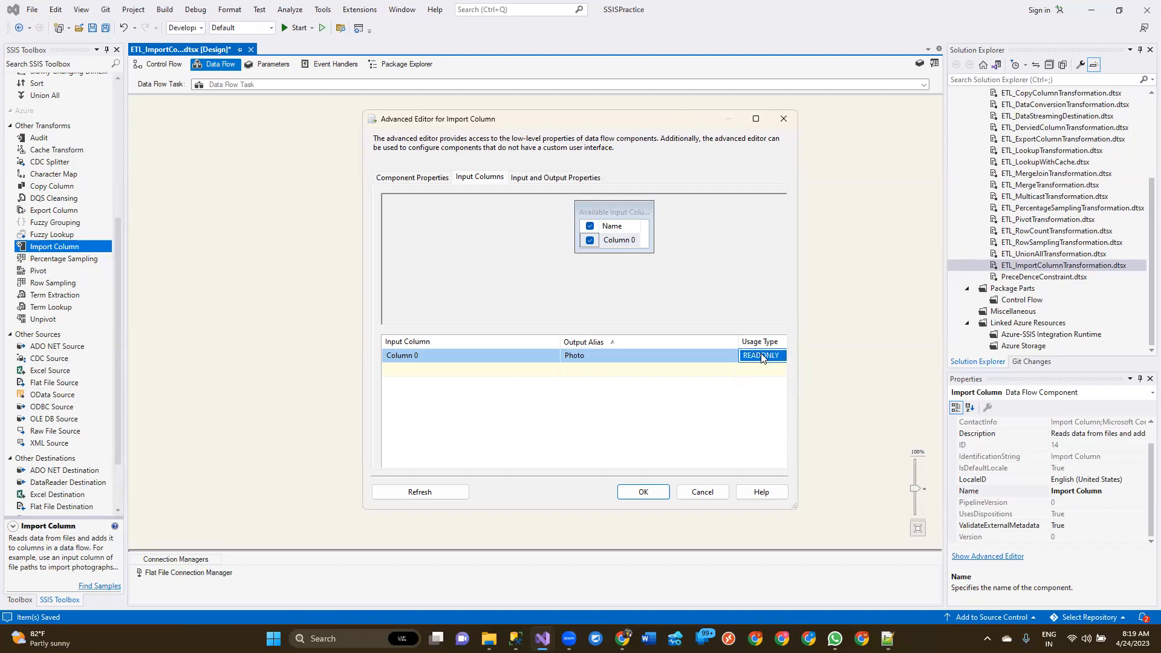
Expand the Import Column Input in the maximized editor's input and output properties and copy the Photo column's LineageID
{"action": "left_click", "coordinate": [563, 179]}
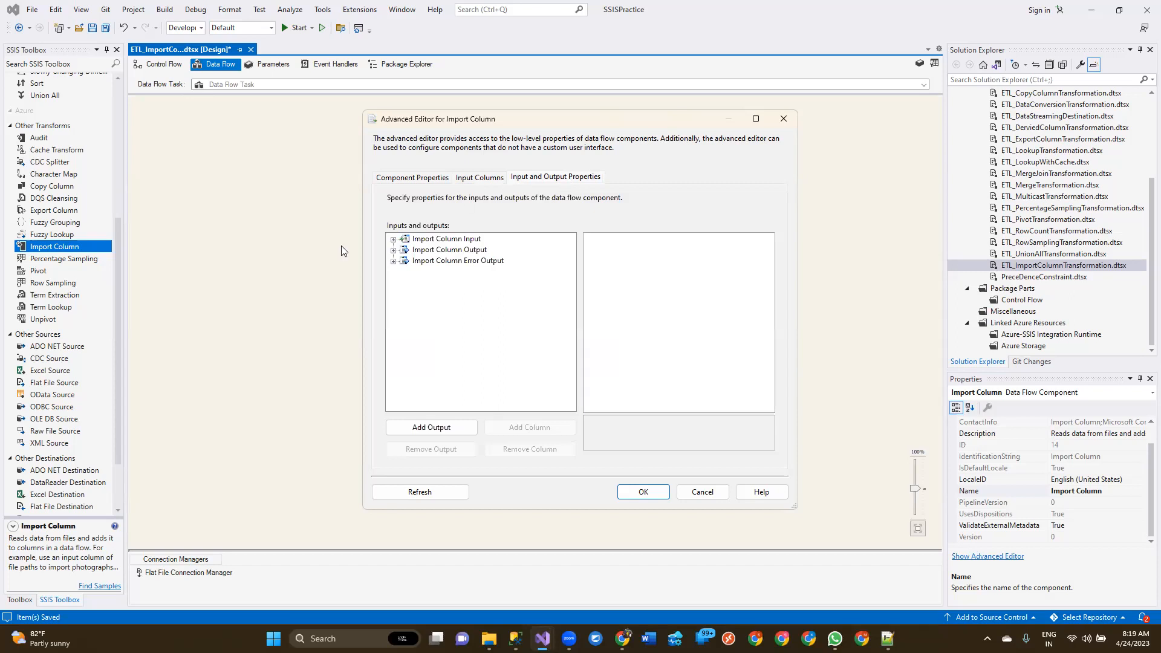
{"action": "left_click", "coordinate": [393, 239]}
{"action": "left_click", "coordinate": [405, 251]}
{"action": "left_click", "coordinate": [444, 261]}
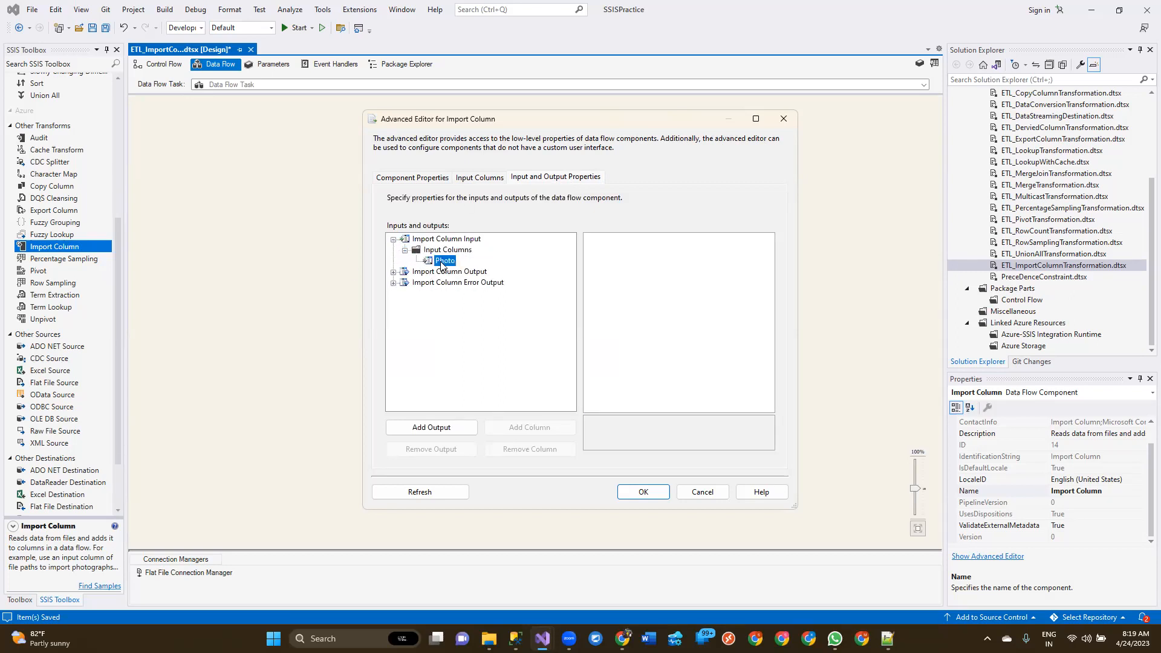
{"action": "left_click", "coordinate": [755, 118]}
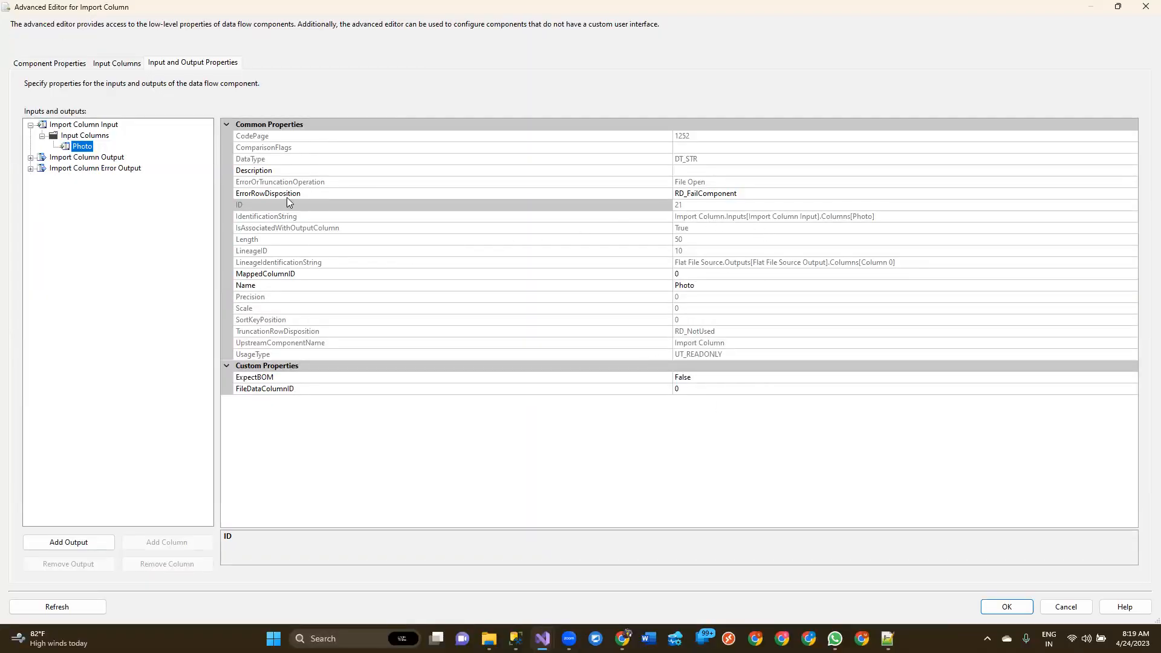
{"action": "left_click", "coordinate": [287, 252]}
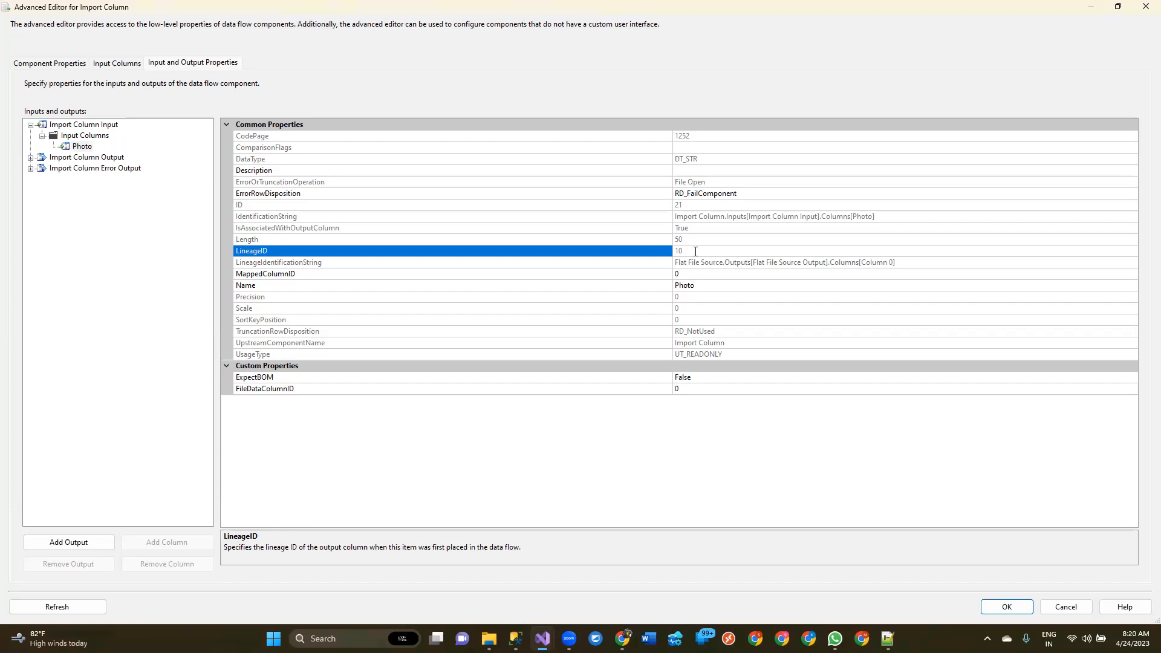
{"action": "left_click_drag", "start_coordinate": [694, 250], "coordinate": [677, 253]}
Add an output column named Image to the Output Columns of the Import Column Output
{"action": "left_click", "coordinate": [31, 158]}
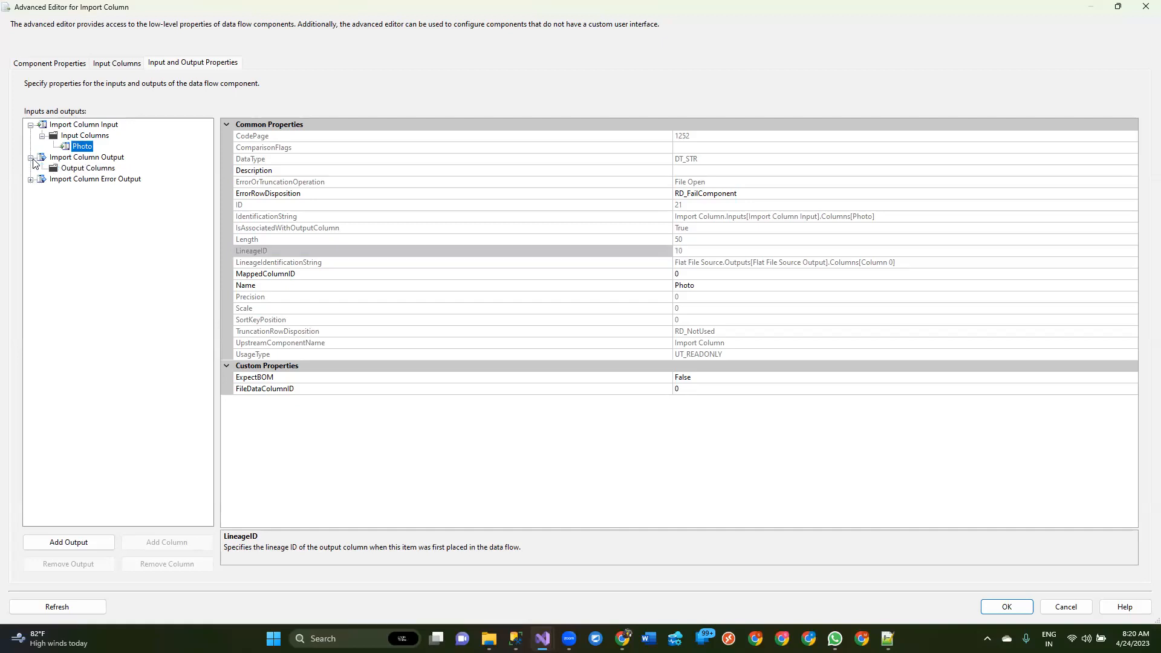
{"action": "left_click", "coordinate": [61, 170]}
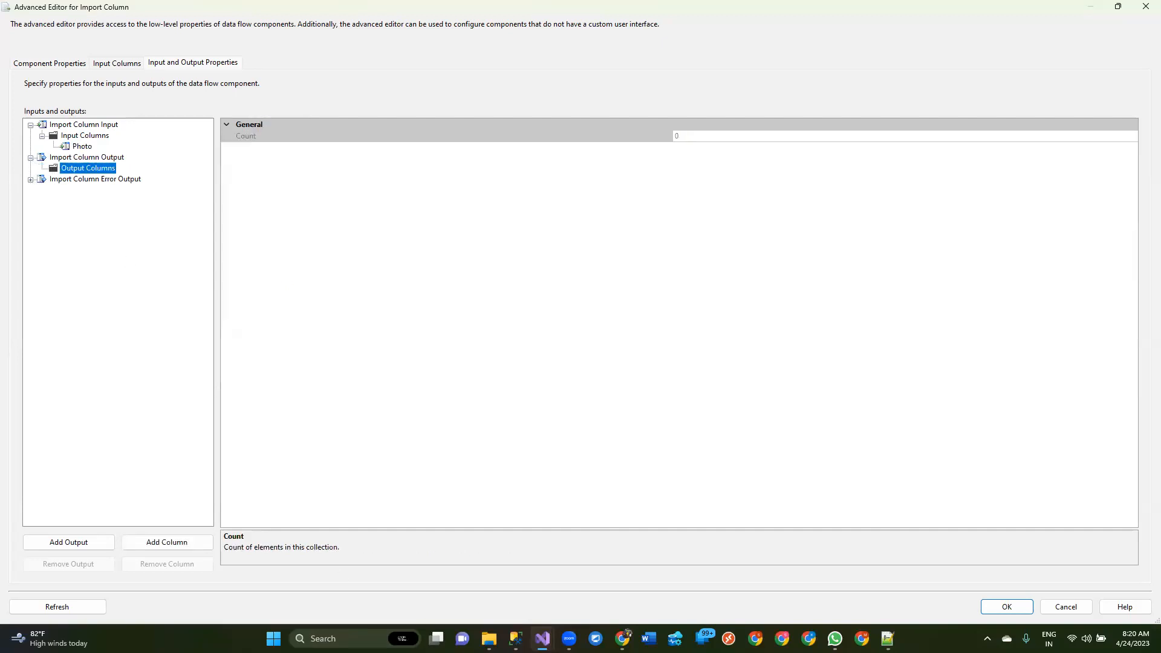
{"action": "left_click", "coordinate": [95, 548]}
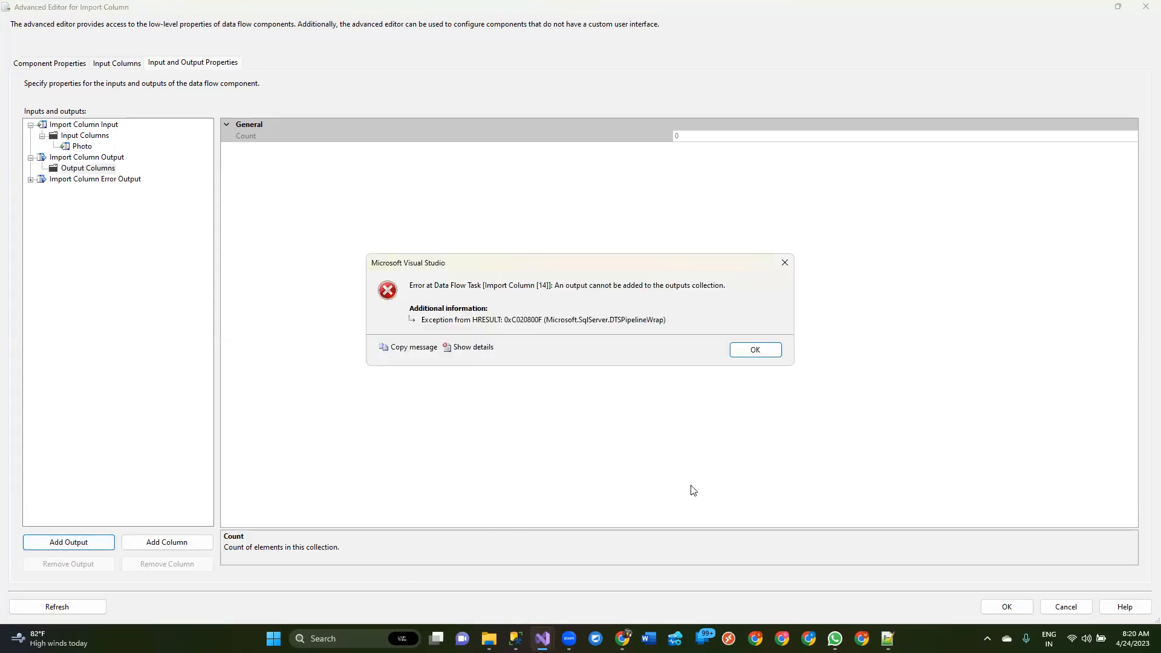
{"action": "left_click", "coordinate": [769, 352]}
{"action": "left_click", "coordinate": [178, 546]}
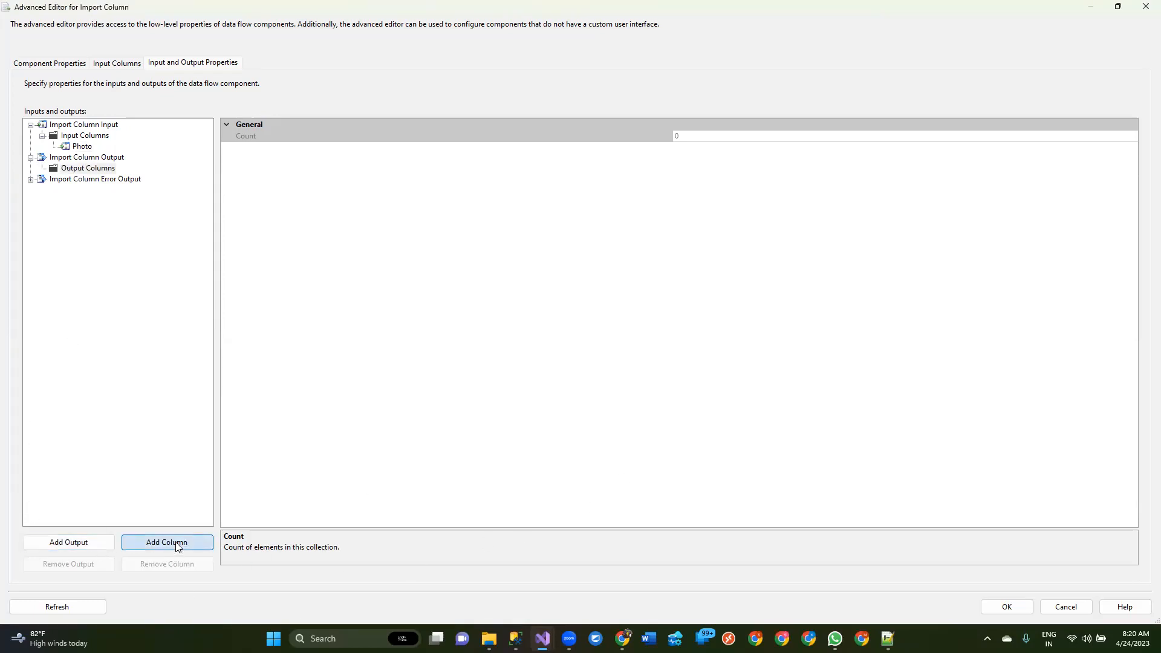
{"action": "left_click", "coordinate": [177, 546]}
{"action": "type", "text": "Image"}
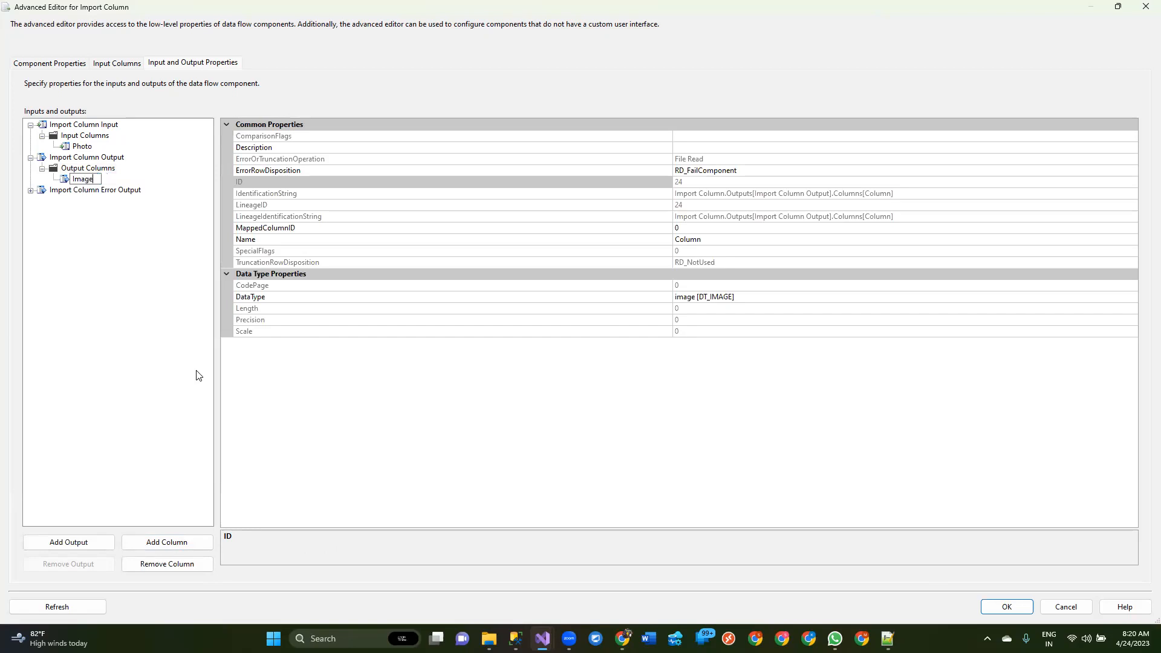
{"action": "key", "text": "Return"}
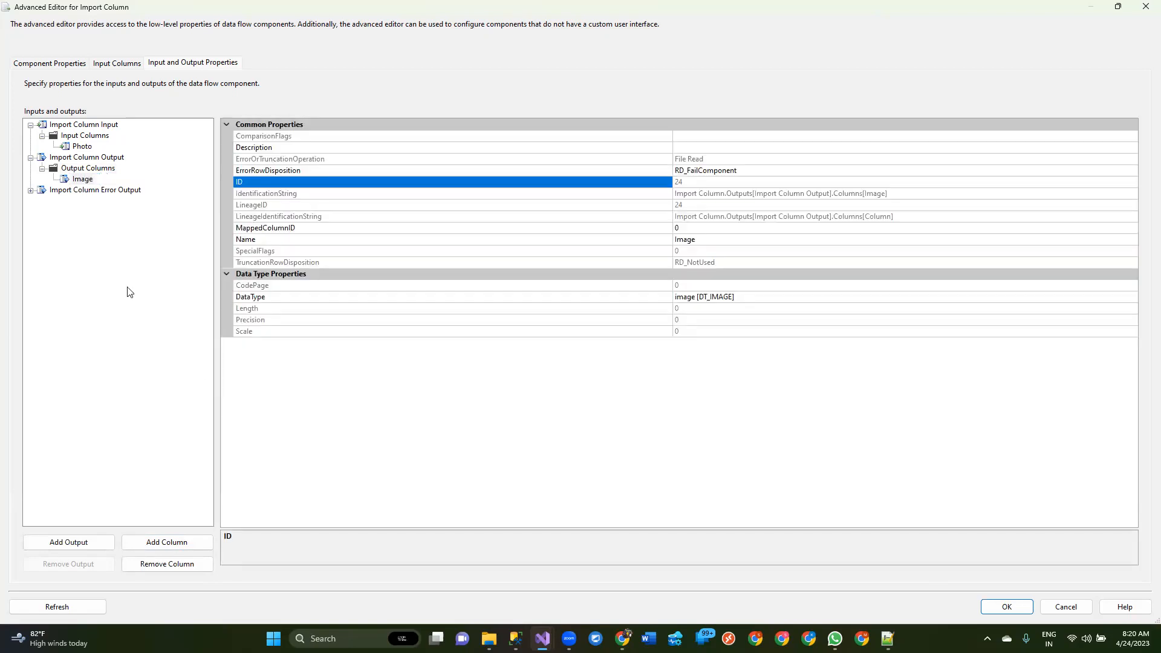
Set the Image output column's MappedColumnID to 10 and accept the Import Column settings
{"action": "left_click", "coordinate": [84, 180]}
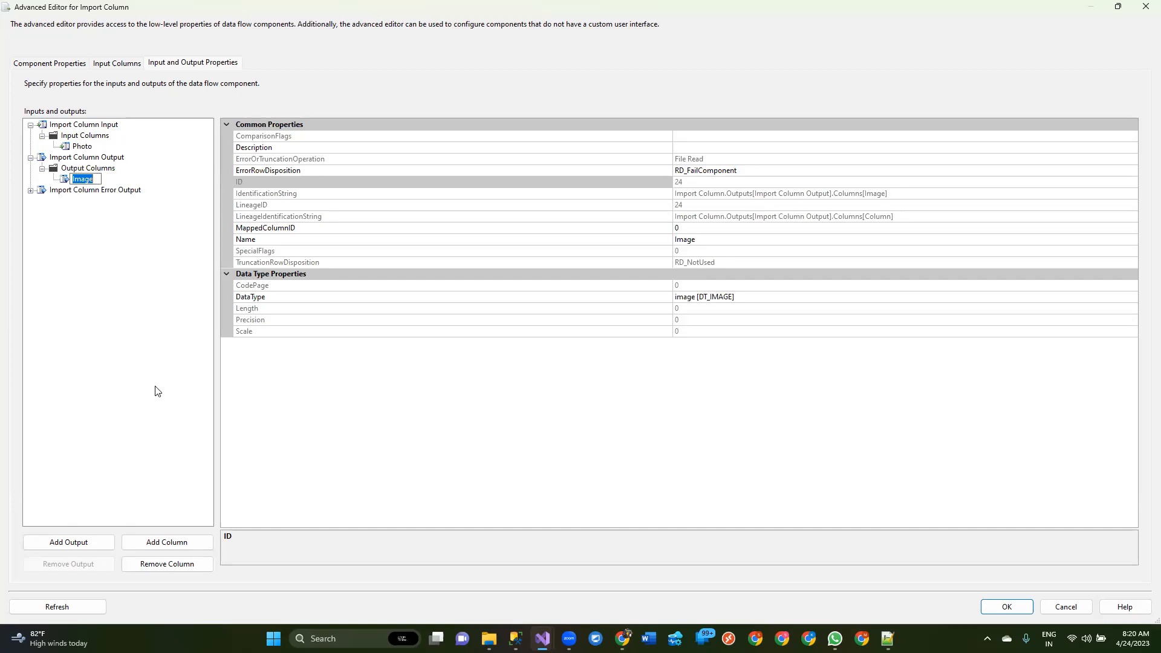
{"action": "left_click", "coordinate": [697, 228]}
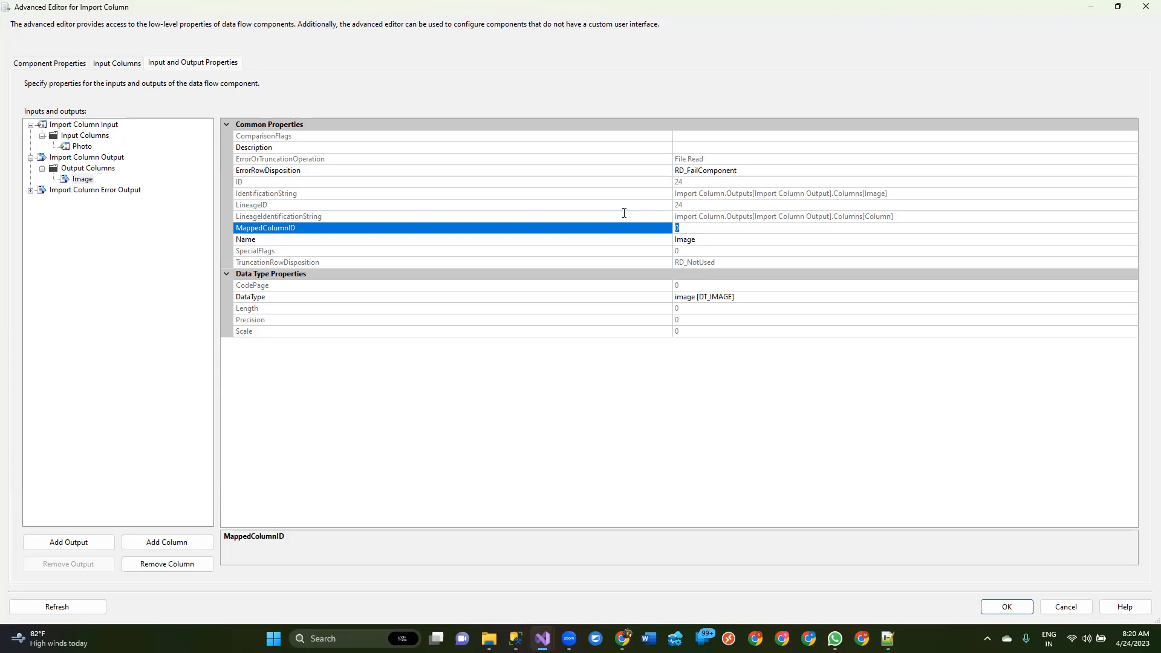
{"action": "left_click", "coordinate": [1006, 607]}
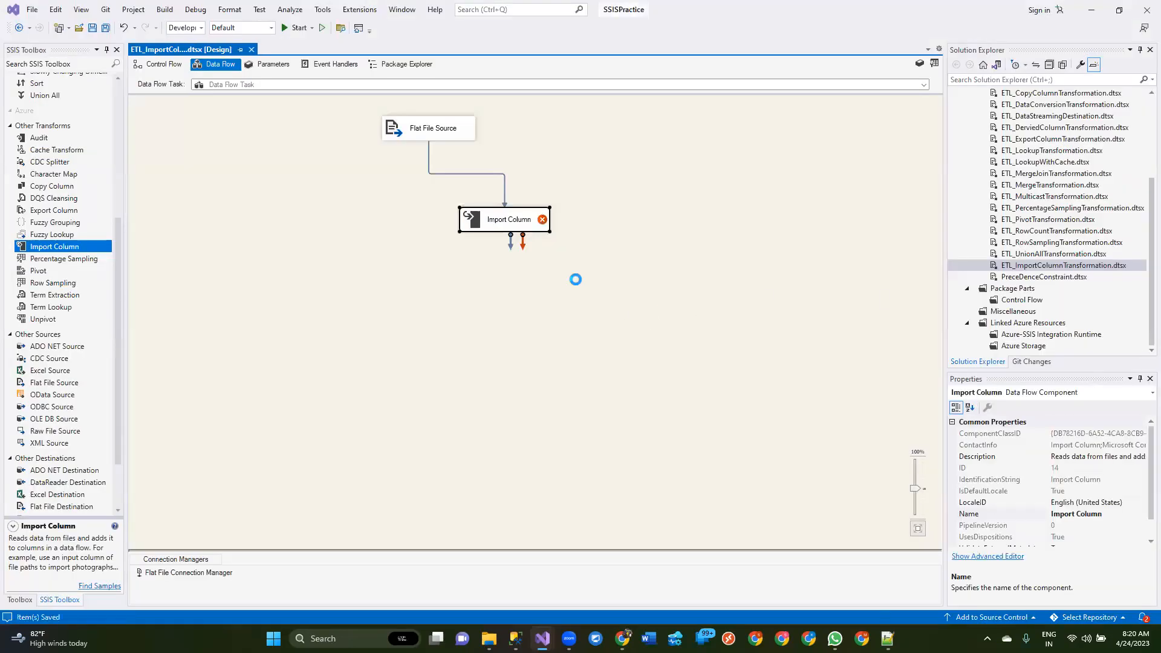
Check the Import Column's validation error, reopen its advanced editor and examine the Photo input column's LineageID
{"action": "mouse_move", "coordinate": [544, 221]}
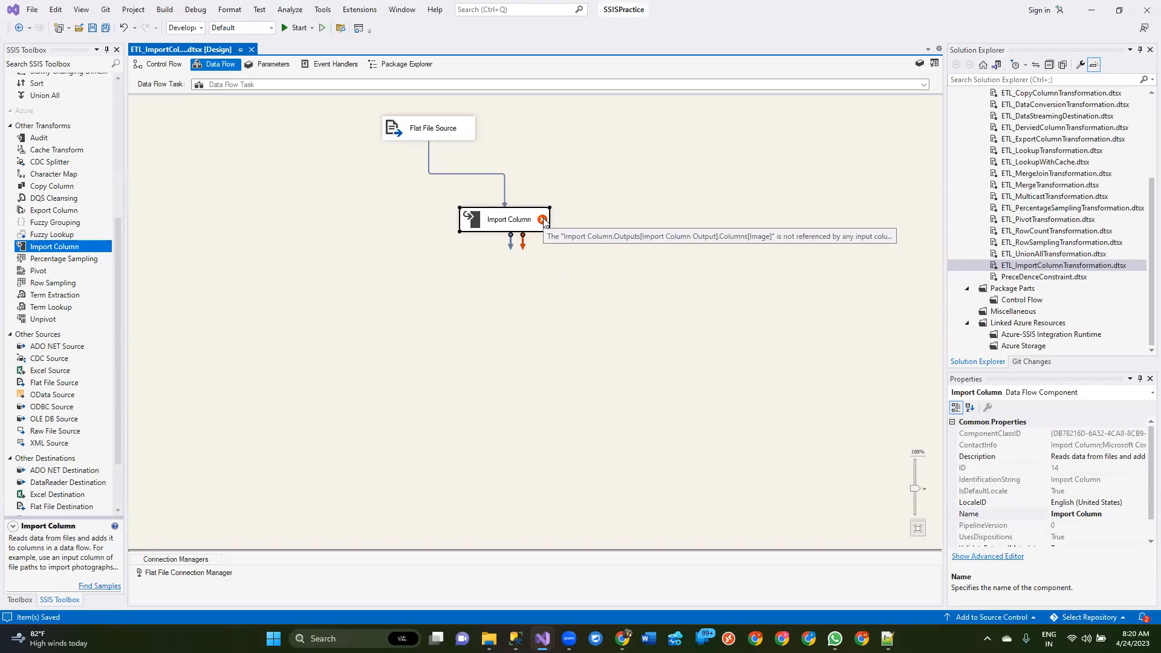
{"action": "double_click", "coordinate": [543, 221]}
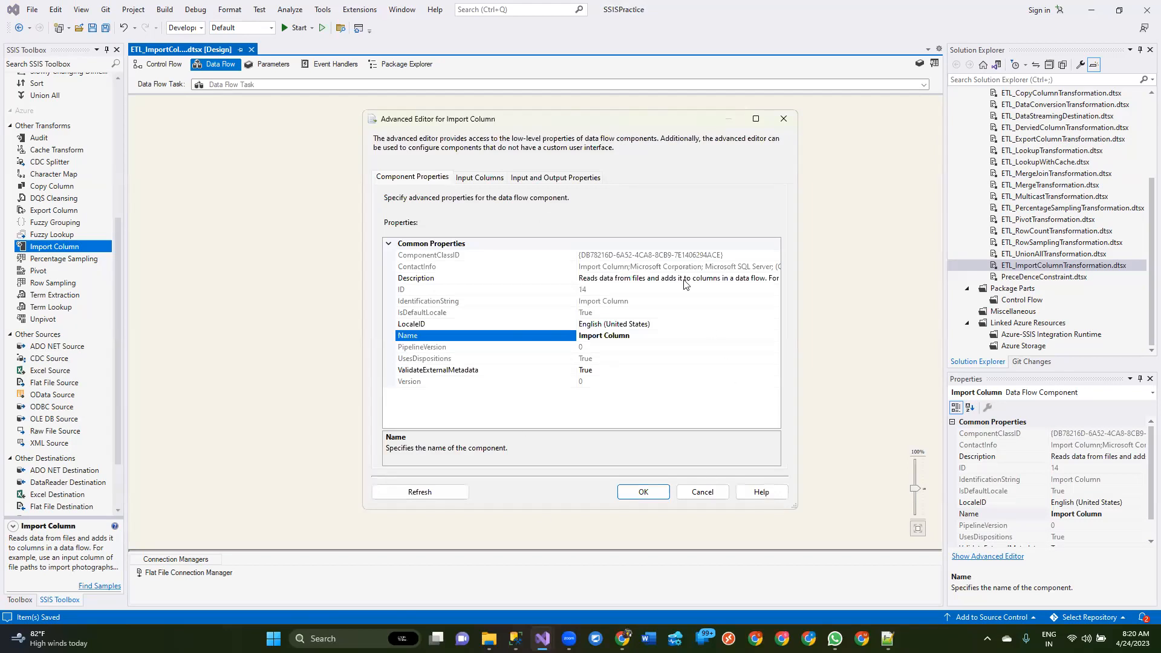
{"action": "left_click", "coordinate": [573, 177]}
{"action": "left_click", "coordinate": [755, 119]}
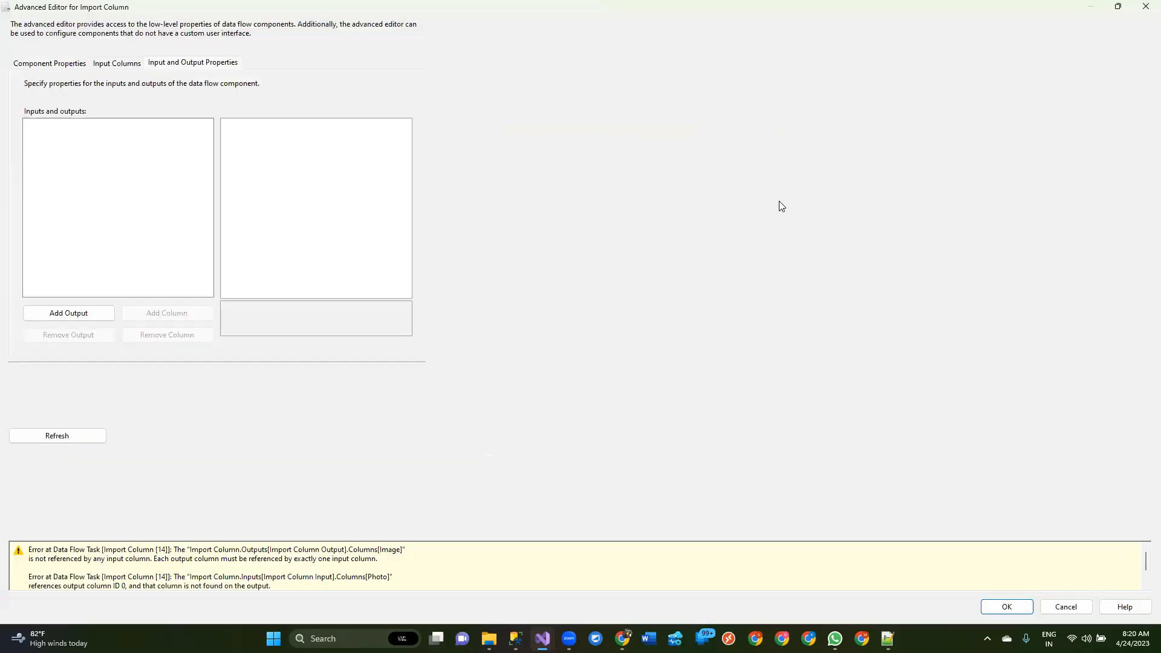
{"action": "left_click", "coordinate": [30, 125]}
{"action": "left_click", "coordinate": [63, 127]}
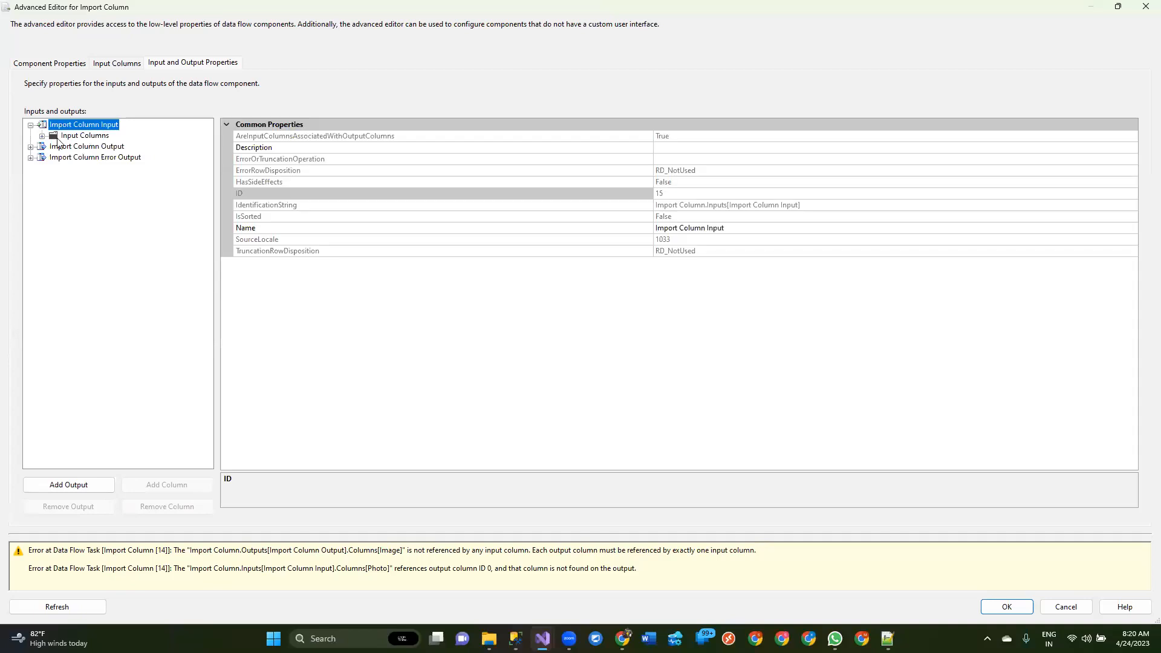
{"action": "left_click", "coordinate": [43, 137]}
{"action": "left_click", "coordinate": [78, 138]}
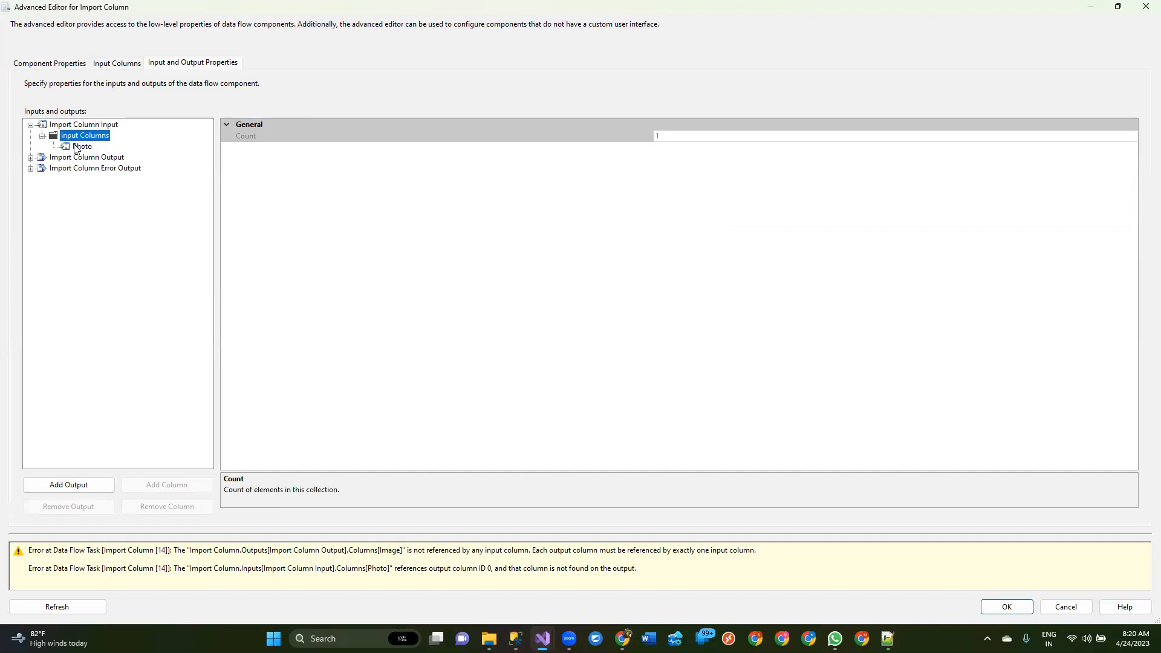
{"action": "left_click", "coordinate": [79, 147]}
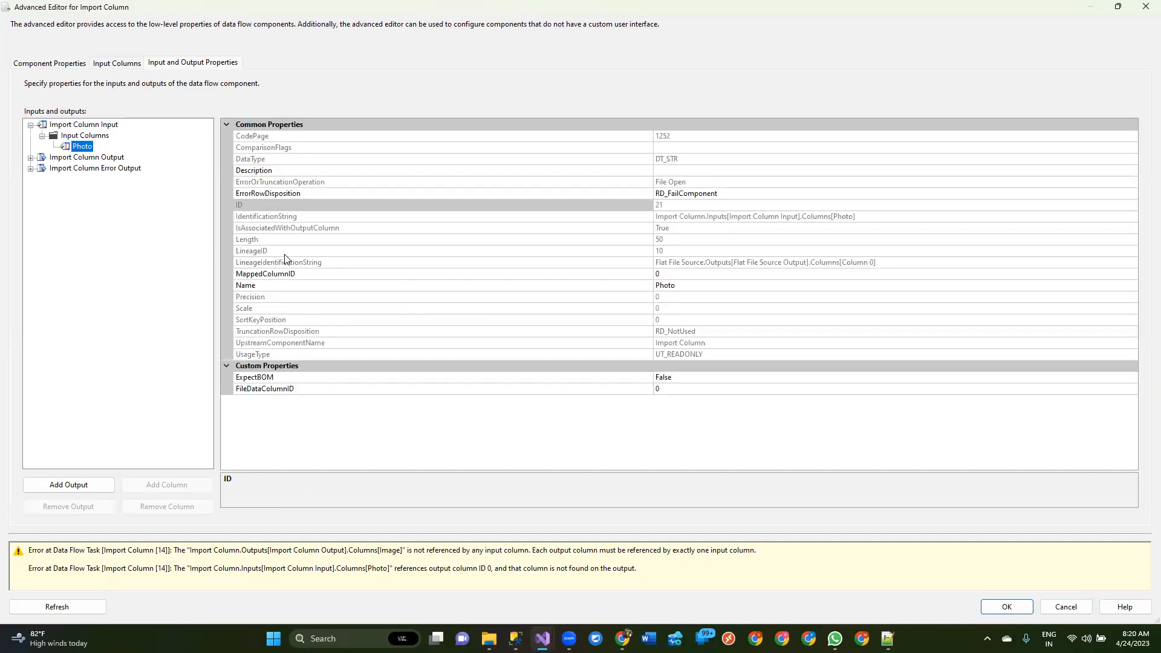
{"action": "left_click", "coordinate": [256, 250]}
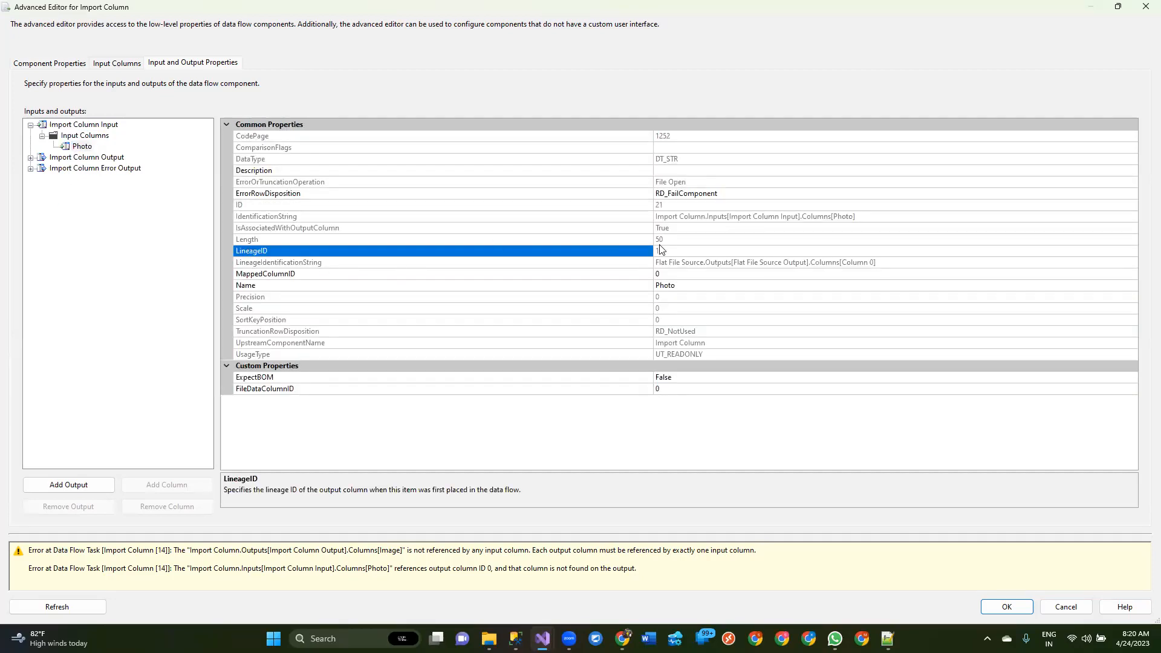
{"action": "left_click_drag", "start_coordinate": [668, 247], "coordinate": [646, 246]}
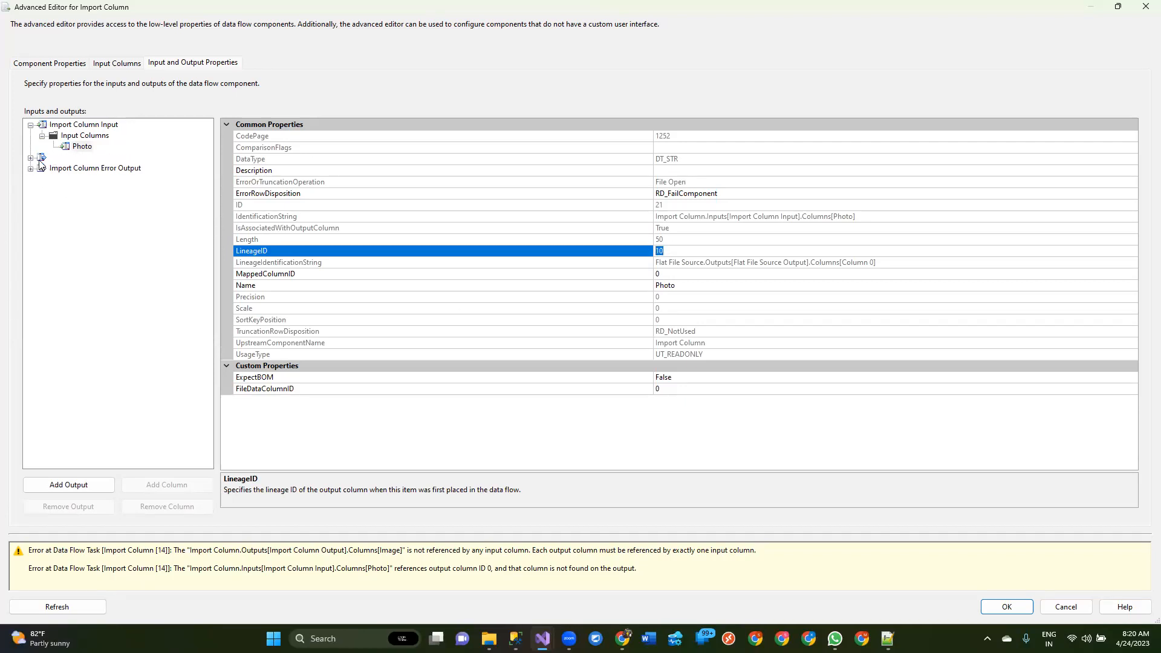
Examine the Image output column's properties and the Photo input column's FileDataColumnID property
{"action": "left_click", "coordinate": [66, 159]}
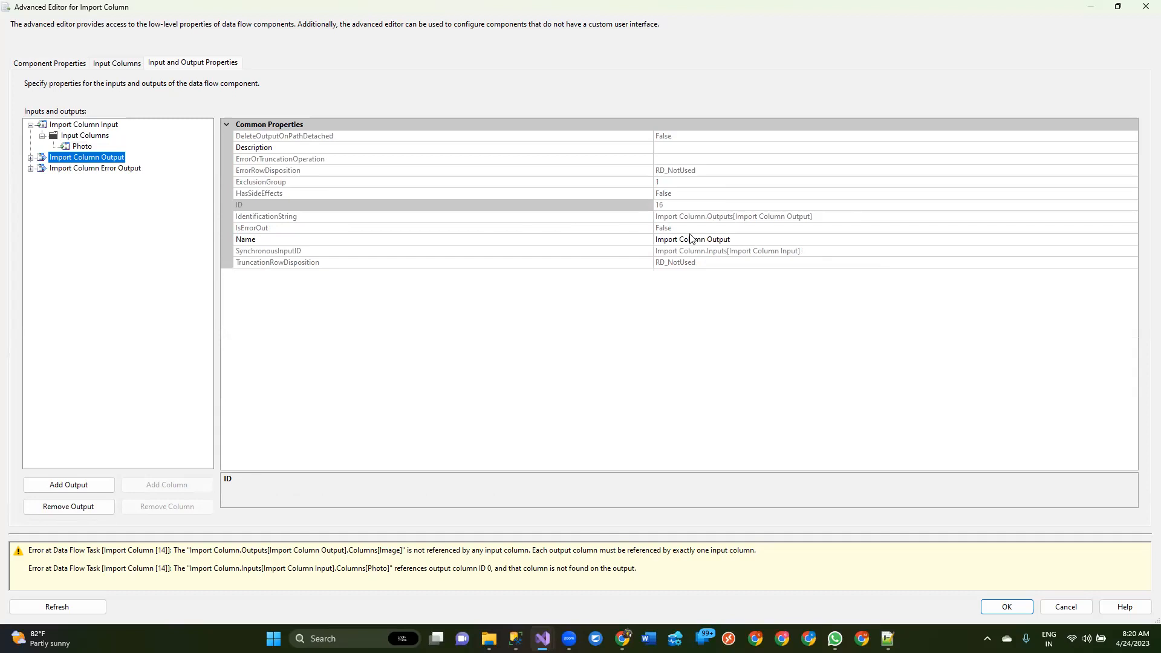
{"action": "left_click", "coordinate": [30, 159]}
{"action": "left_click", "coordinate": [75, 169]}
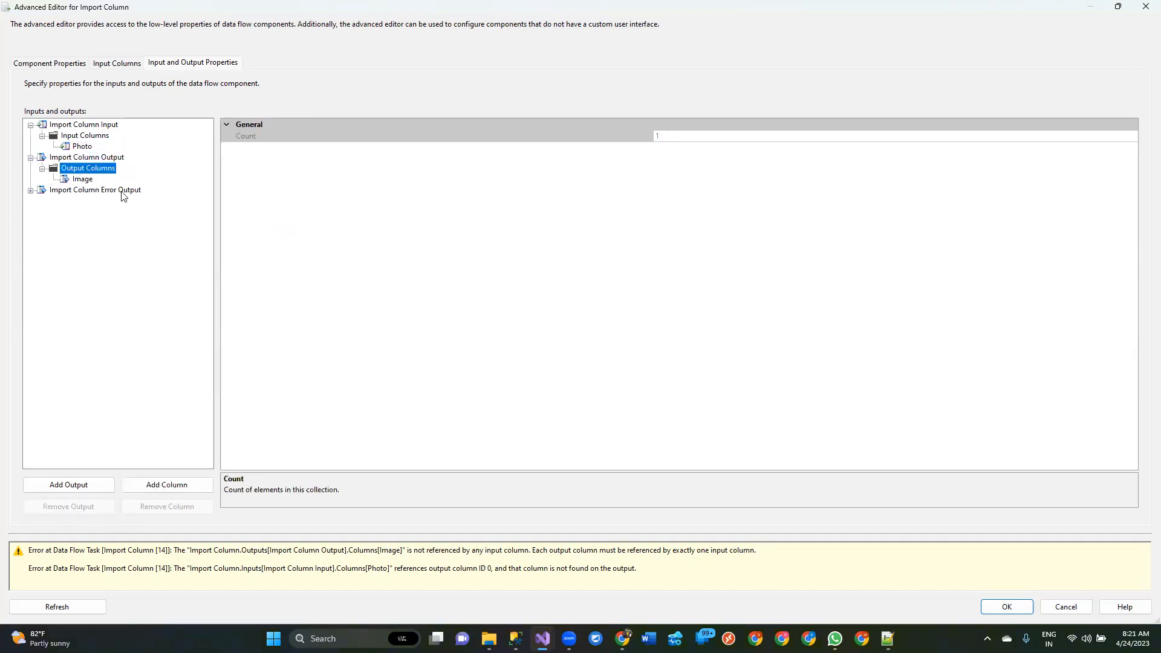
{"action": "left_click", "coordinate": [84, 180]}
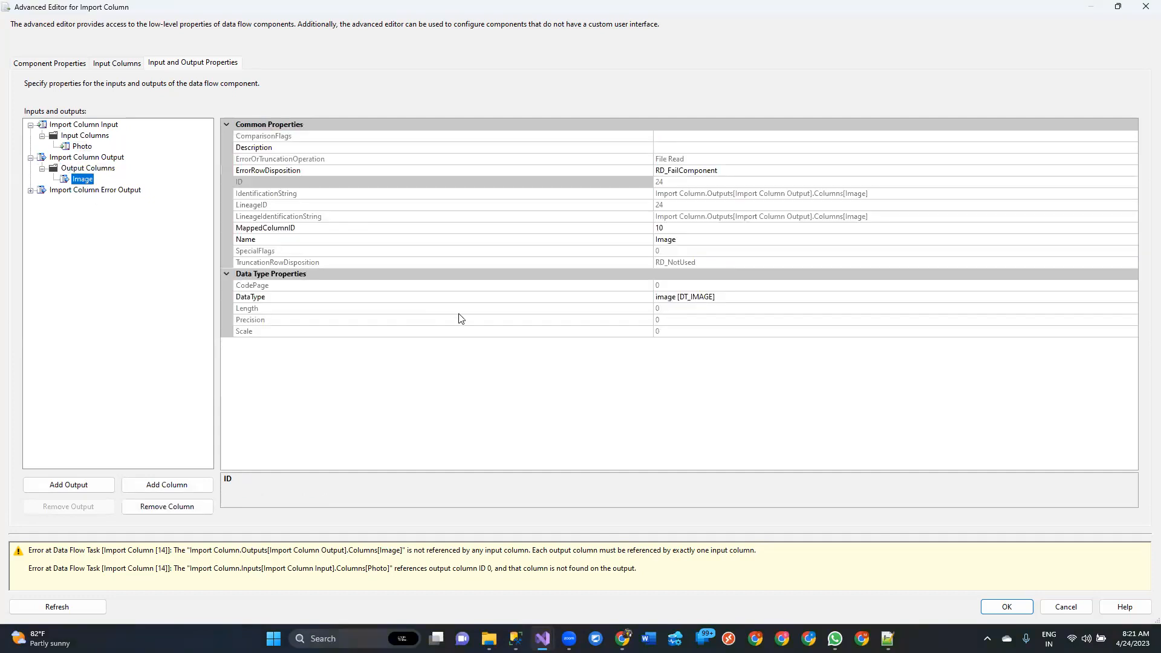
{"action": "left_click", "coordinate": [82, 146]}
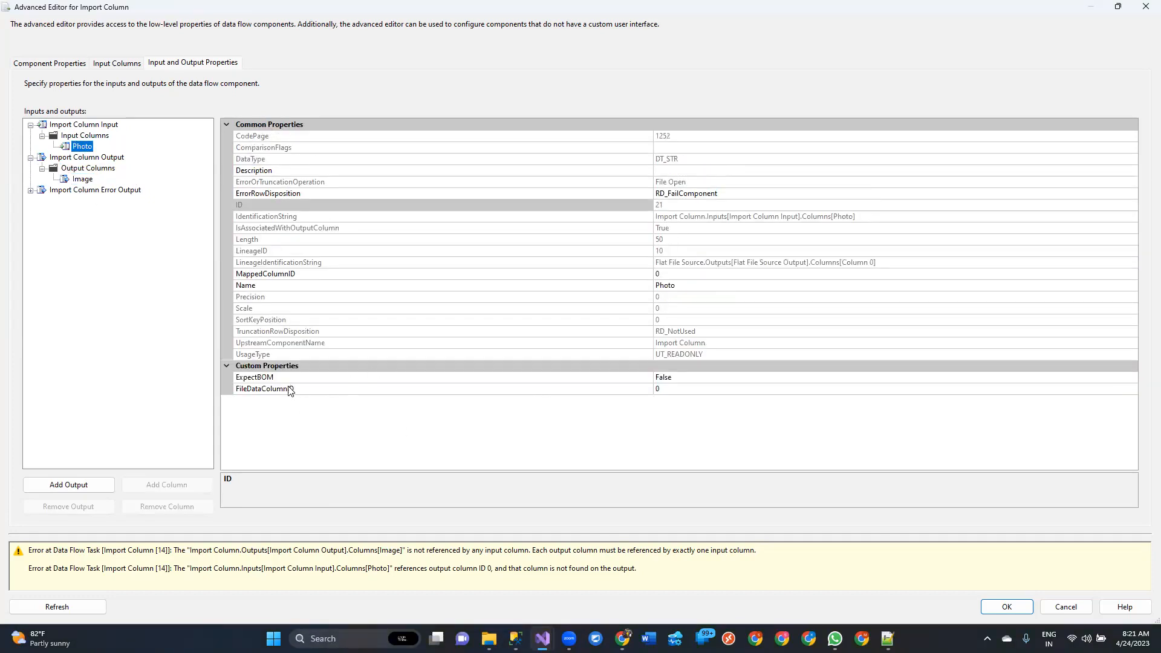
{"action": "left_click", "coordinate": [302, 390]}
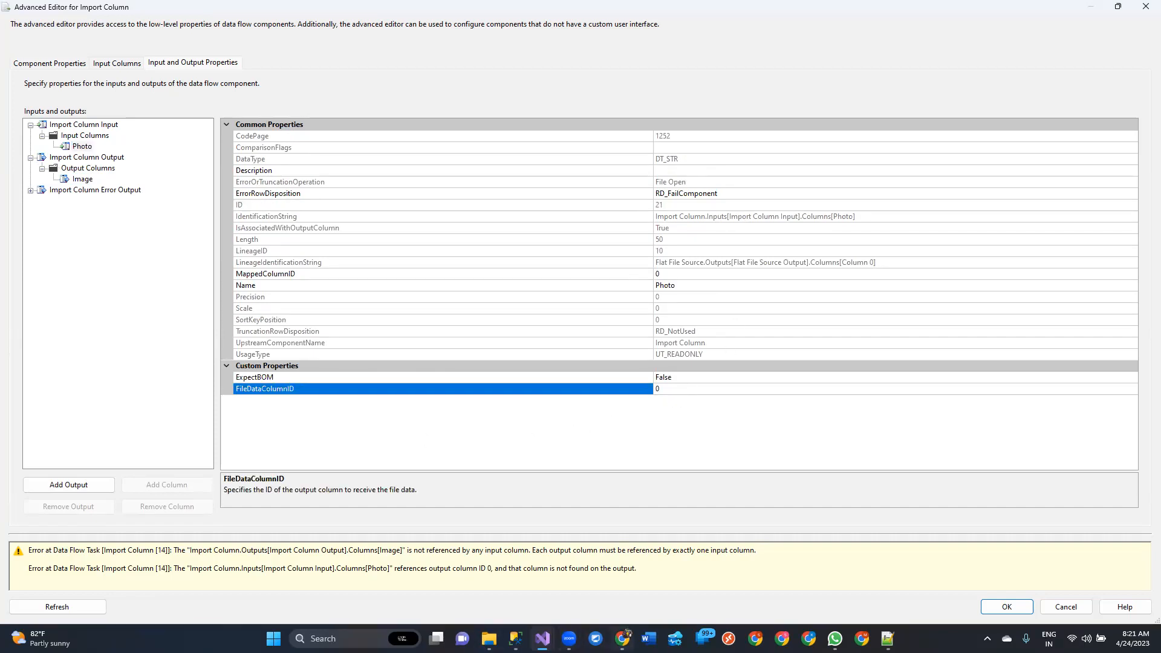
Switch to Chrome and review the tutorialgateway.org instructions on using the output column's LineageID as the FileDataColumnID
{"action": "left_click", "coordinate": [623, 639]}
{"action": "scroll", "coordinate": [639, 443], "scroll_direction": "up", "scroll_amount": 4}
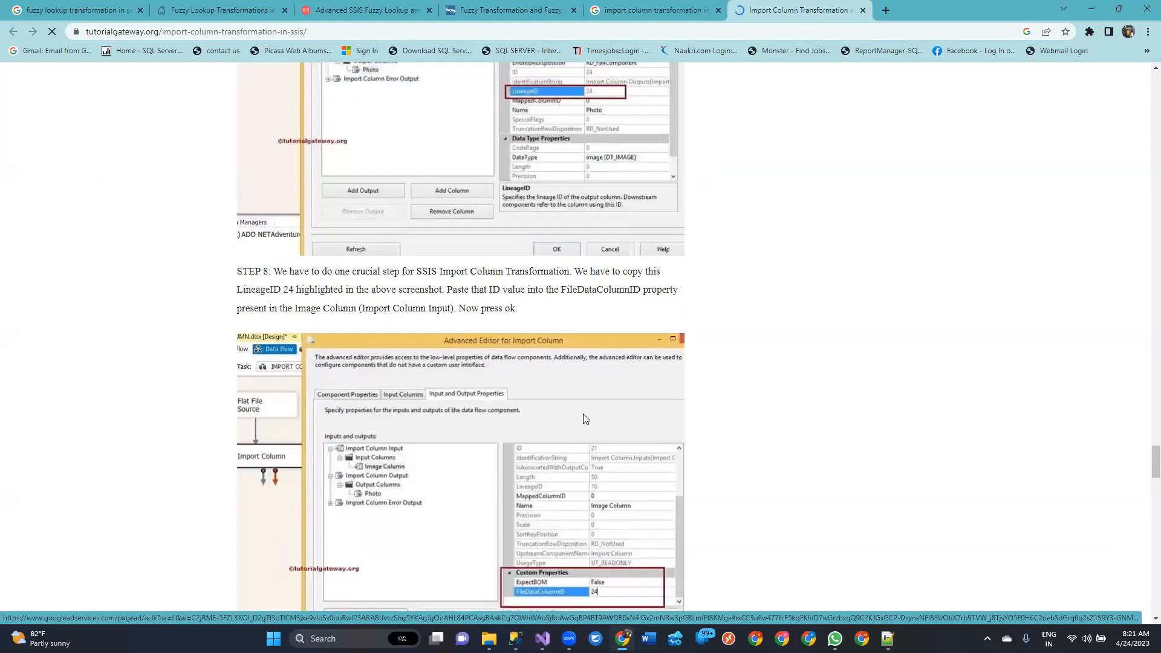
{"action": "scroll", "coordinate": [583, 413], "scroll_direction": "up", "scroll_amount": 5}
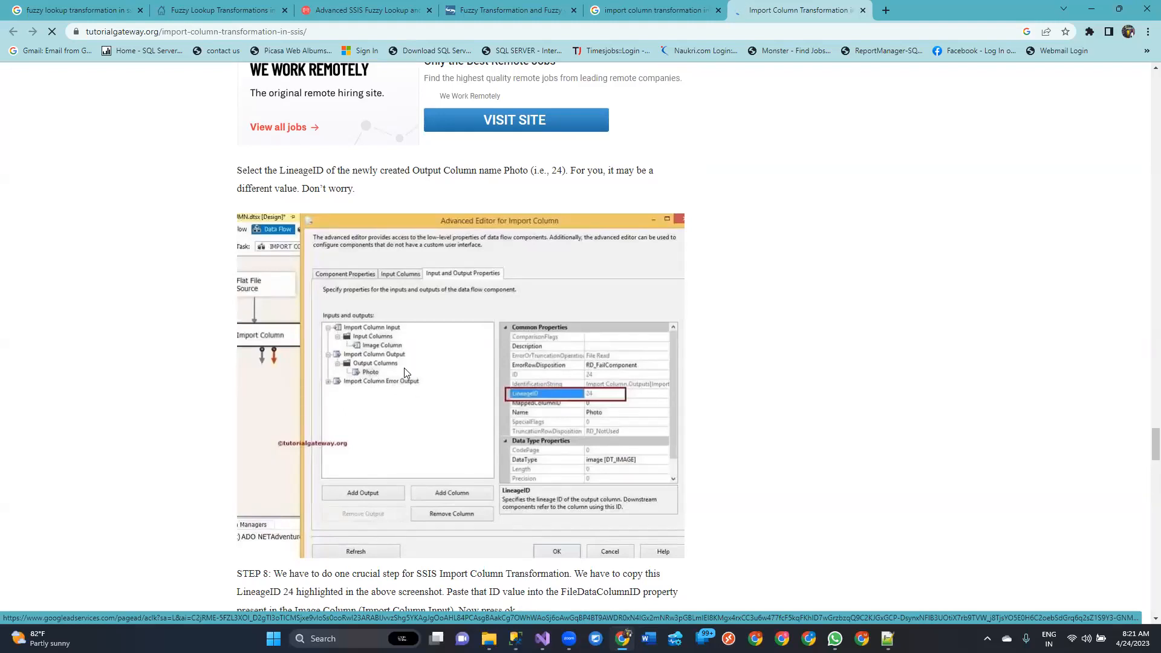
{"action": "scroll", "coordinate": [430, 360], "scroll_direction": "up", "scroll_amount": 4}
{"action": "scroll", "coordinate": [430, 360], "scroll_direction": "up", "scroll_amount": 3}
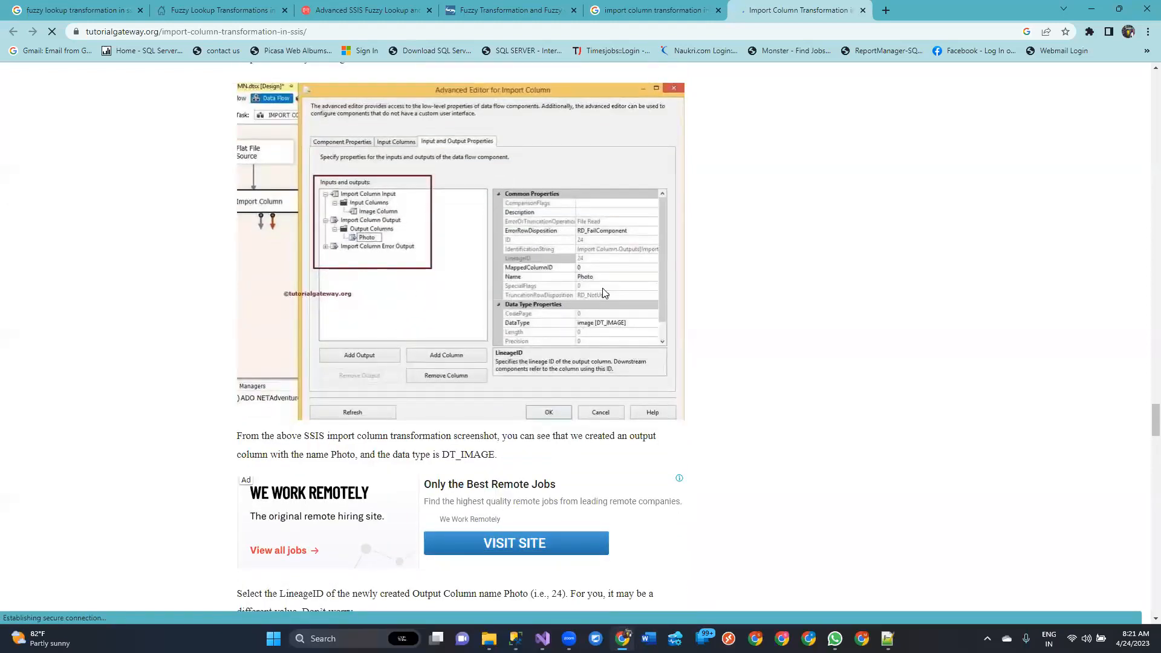
{"action": "scroll", "coordinate": [379, 487], "scroll_direction": "down", "scroll_amount": 6}
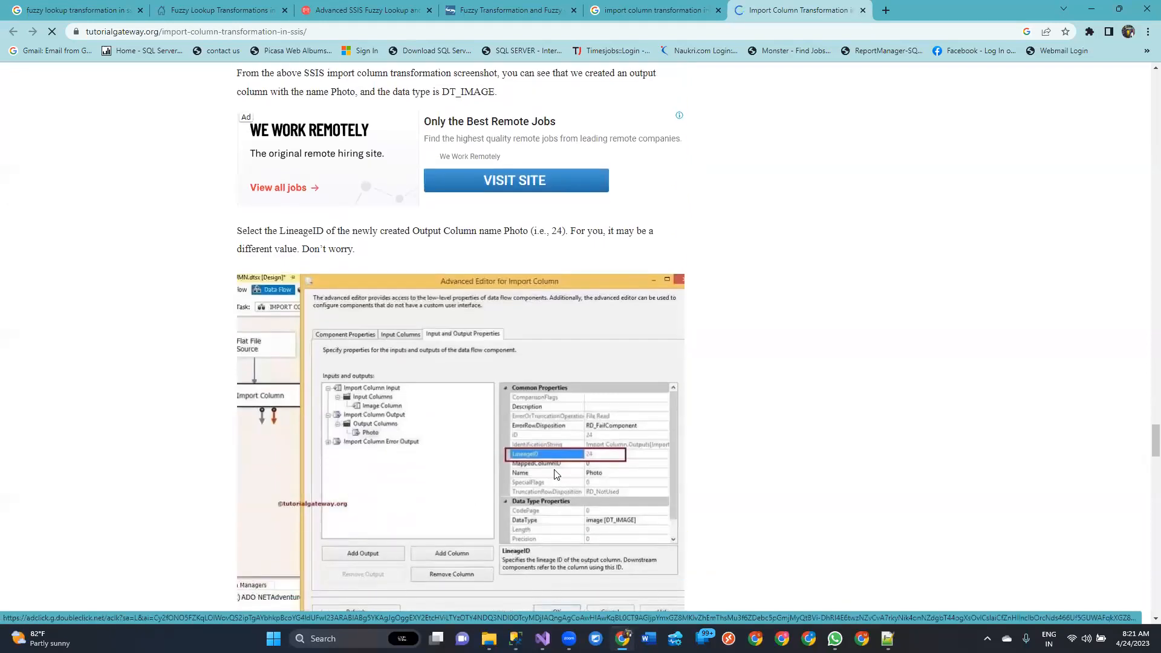
Read the tutorial's Step 8 on pasting the output LineageID into FileDataColumnID, and return to the Import Column editor in Visual Studio
{"action": "scroll", "coordinate": [424, 447], "scroll_direction": "down", "scroll_amount": 3}
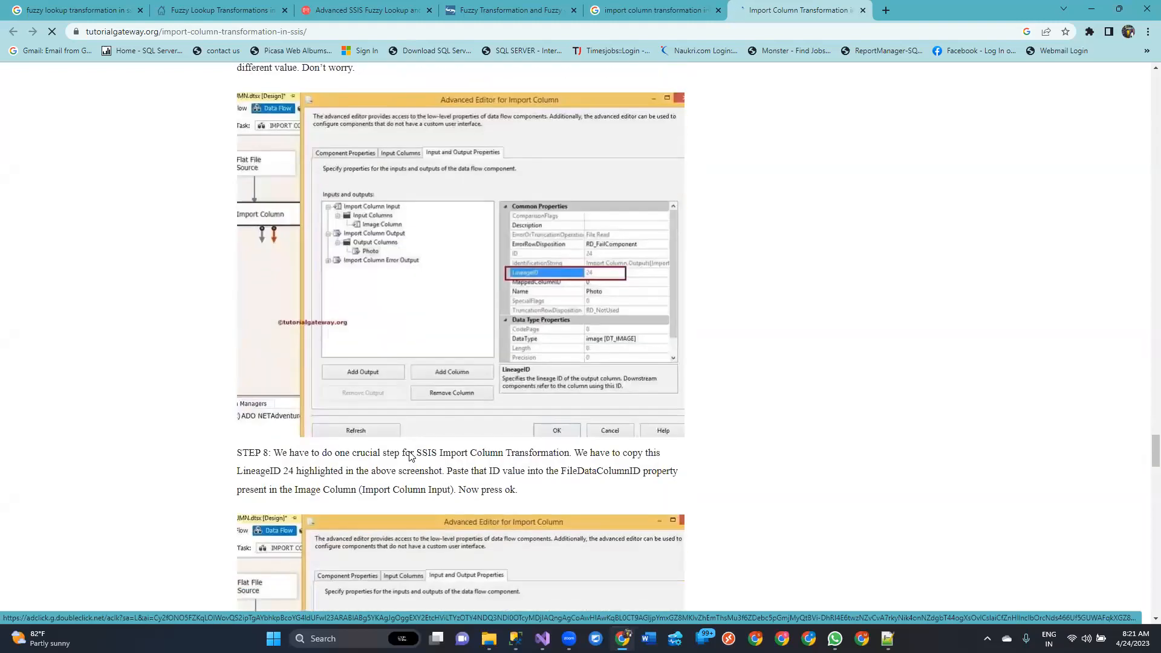
{"action": "scroll", "coordinate": [409, 456], "scroll_direction": "up", "scroll_amount": 2}
{"action": "scroll", "coordinate": [593, 270], "scroll_direction": "down", "scroll_amount": 5}
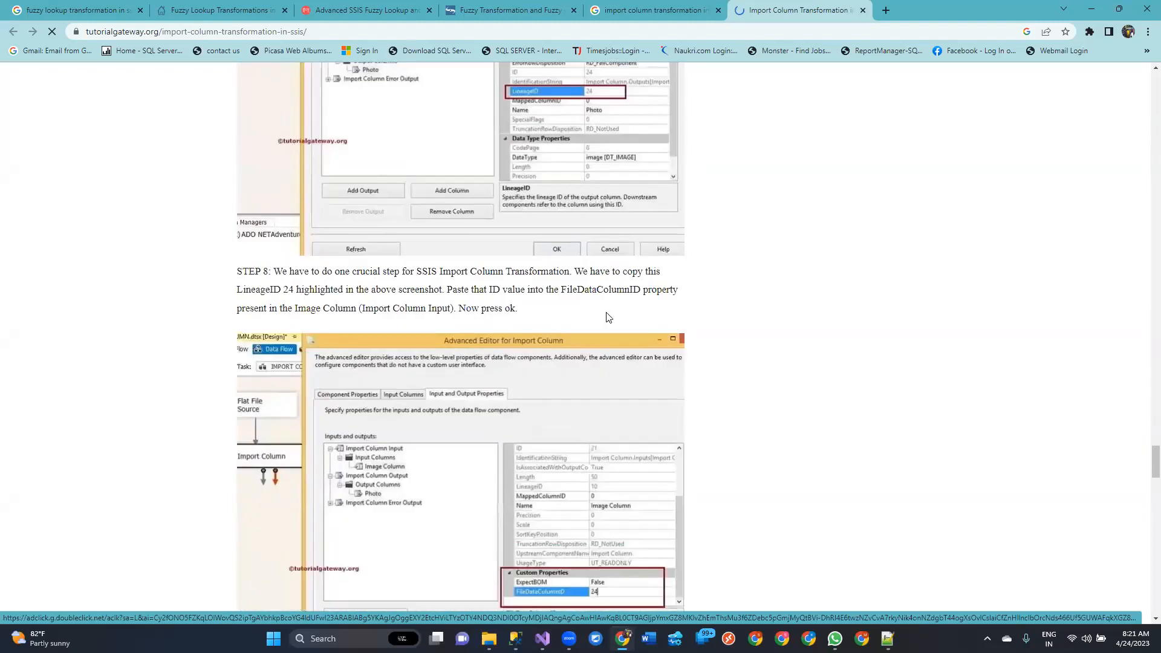
{"action": "scroll", "coordinate": [593, 270], "scroll_direction": "up", "scroll_amount": 2}
{"action": "scroll", "coordinate": [699, 490], "scroll_direction": "down", "scroll_amount": 4}
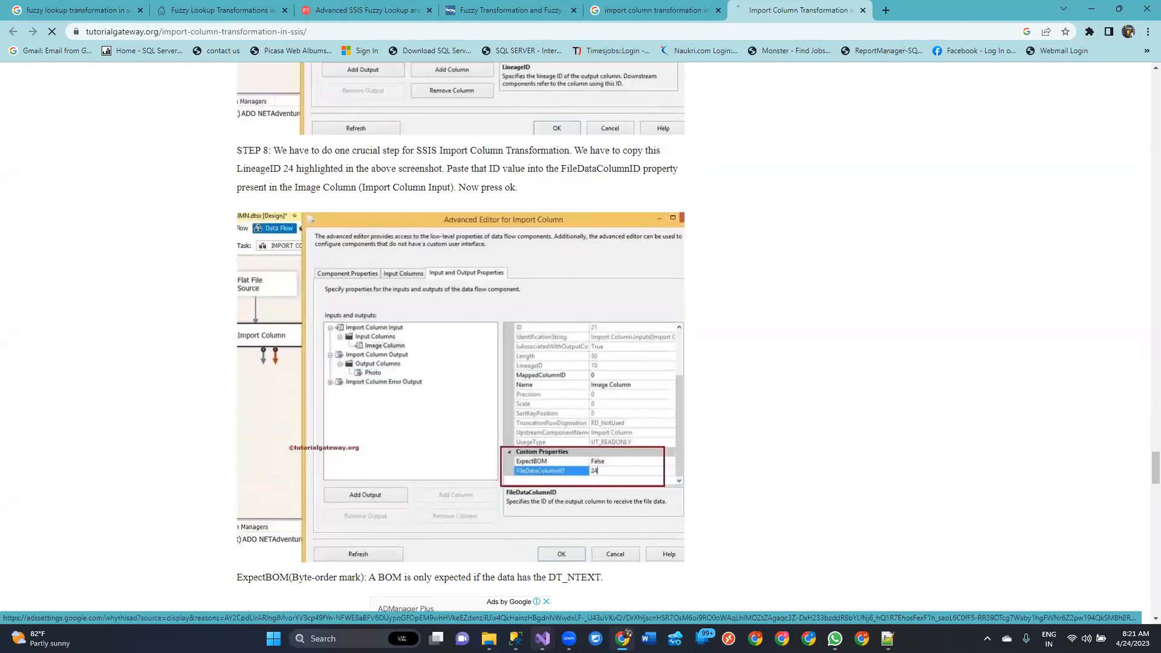
{"action": "left_click", "coordinate": [500, 583]}
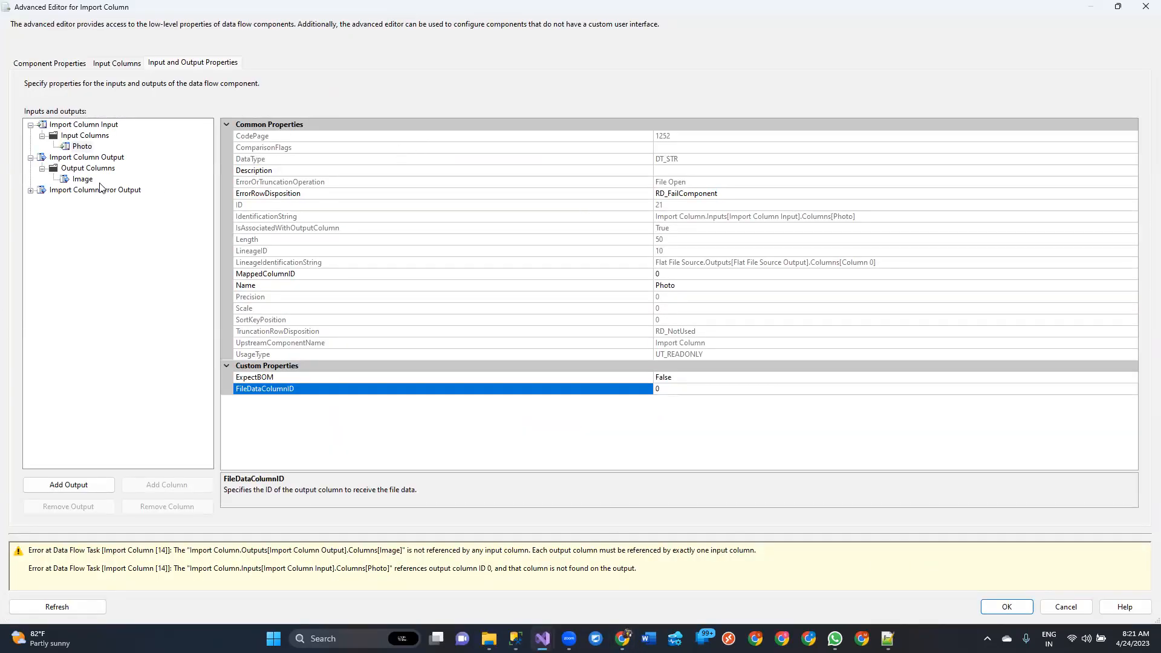
Remove the existing Image output column from the Import Column Output and add a fresh output column named Image
{"action": "left_click", "coordinate": [82, 180]}
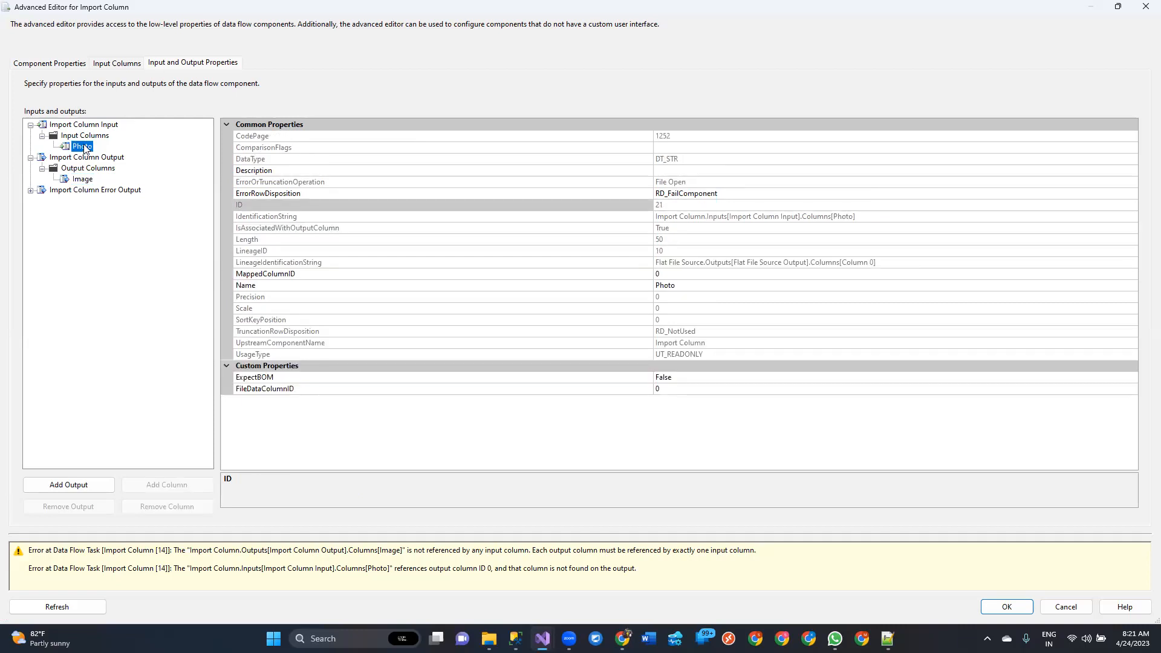
{"action": "left_click", "coordinate": [82, 179]}
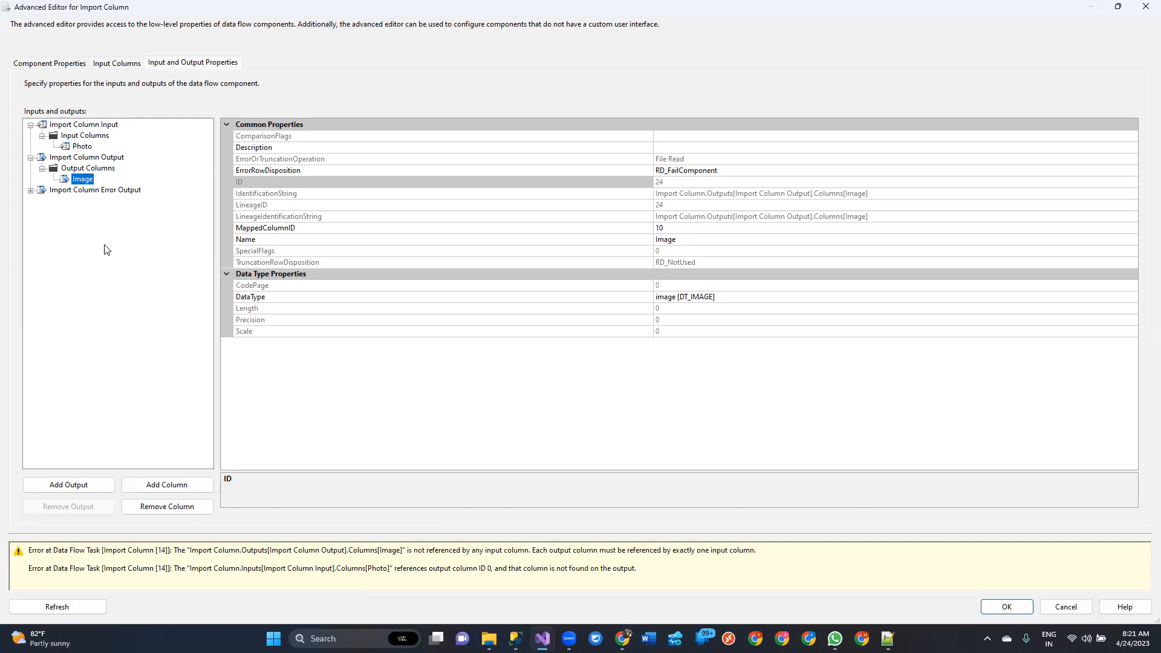
{"action": "left_click", "coordinate": [168, 507]}
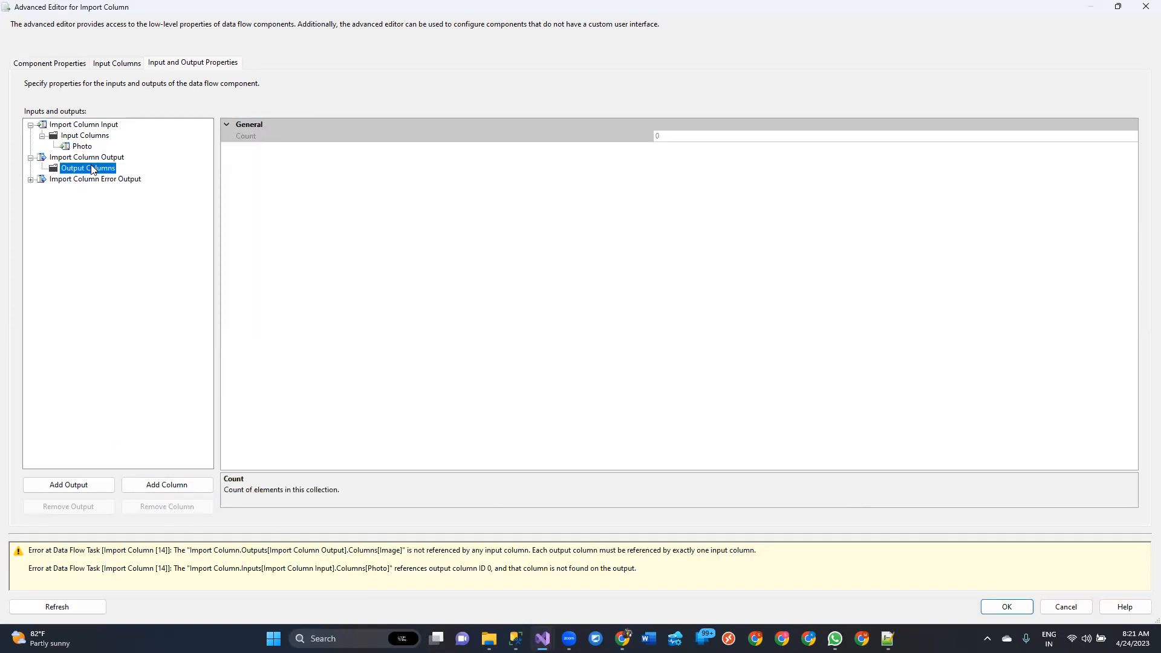
{"action": "left_click", "coordinate": [162, 485]}
{"action": "type", "text": "Image"}
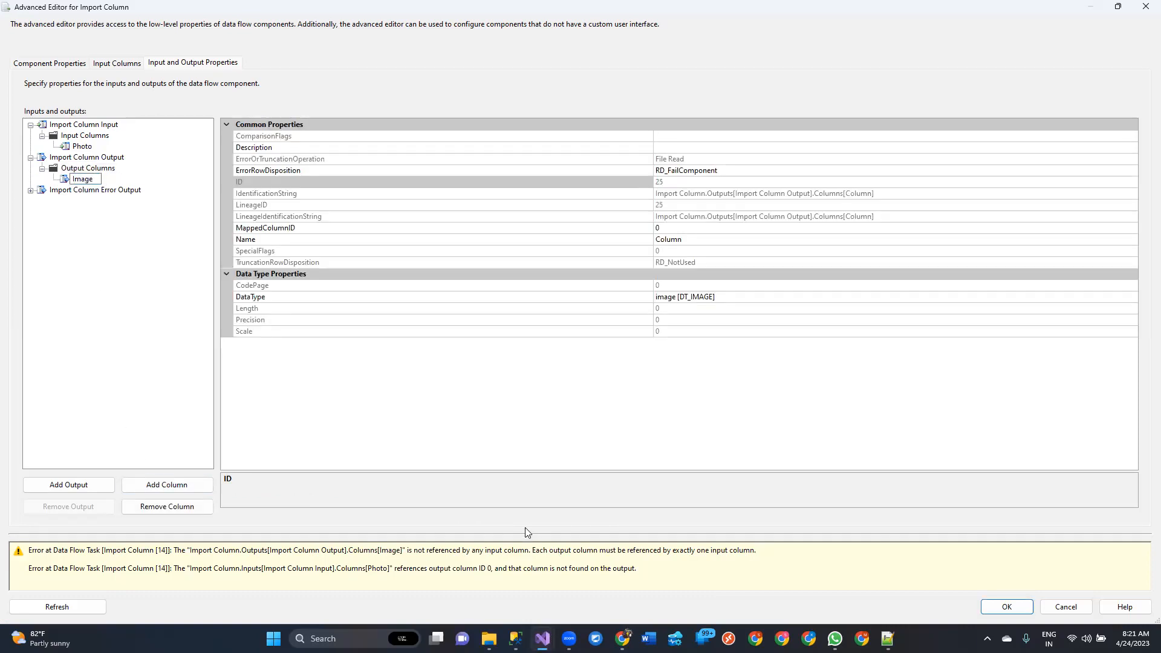
{"action": "left_click", "coordinate": [642, 393]}
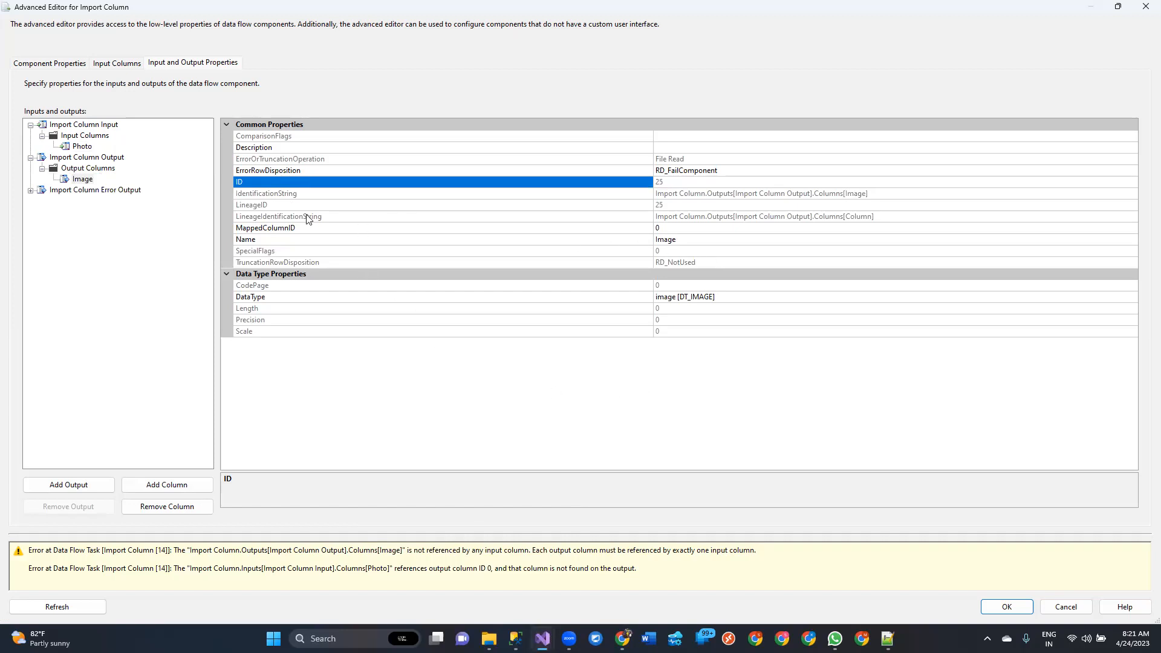
Copy the Image output column's LineageID, 25, into the Photo input column's FileDataColumnID and accept the editor settings
{"action": "left_click", "coordinate": [275, 205]}
{"action": "left_click", "coordinate": [676, 203]}
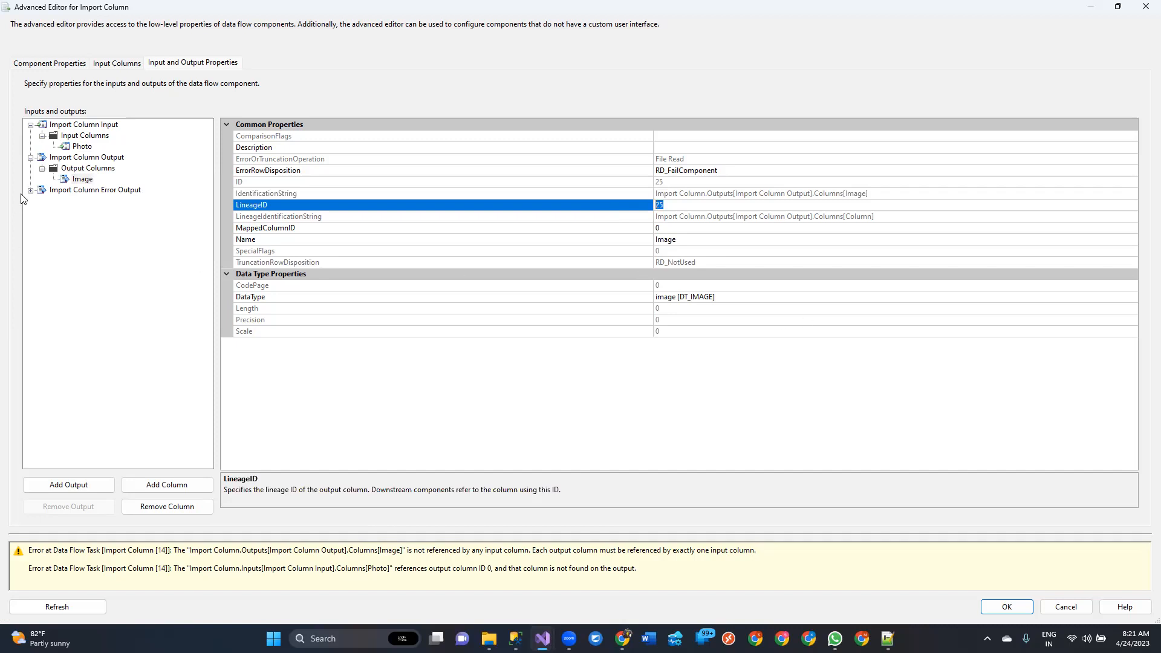
{"action": "left_click", "coordinate": [70, 146]}
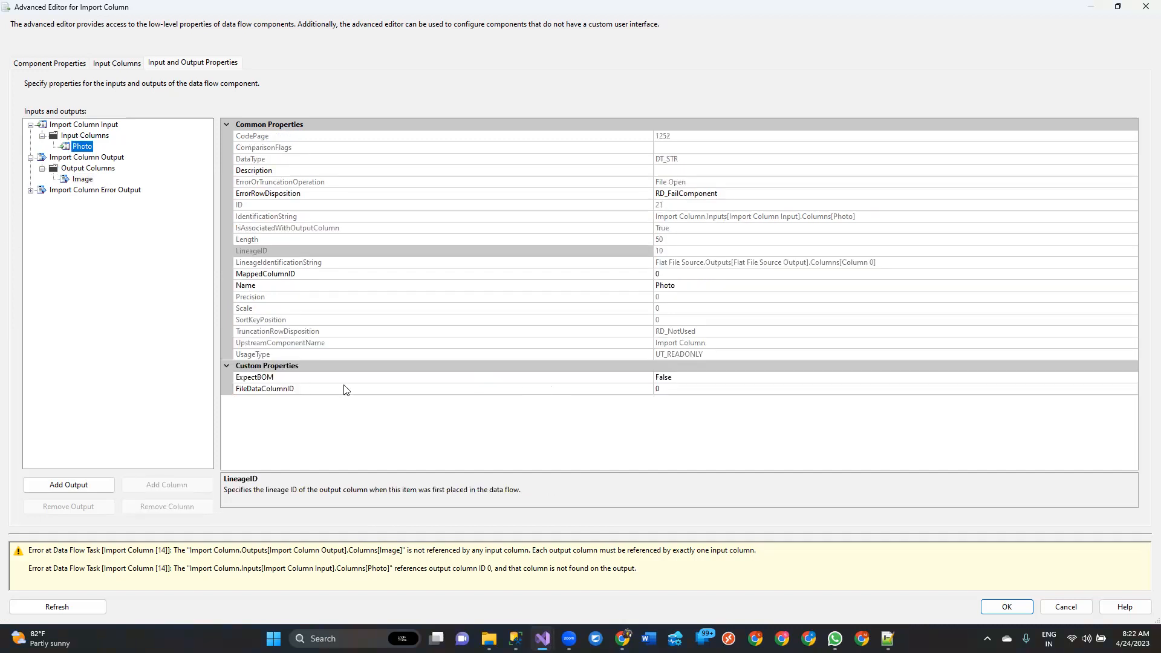
{"action": "left_click", "coordinate": [293, 392]}
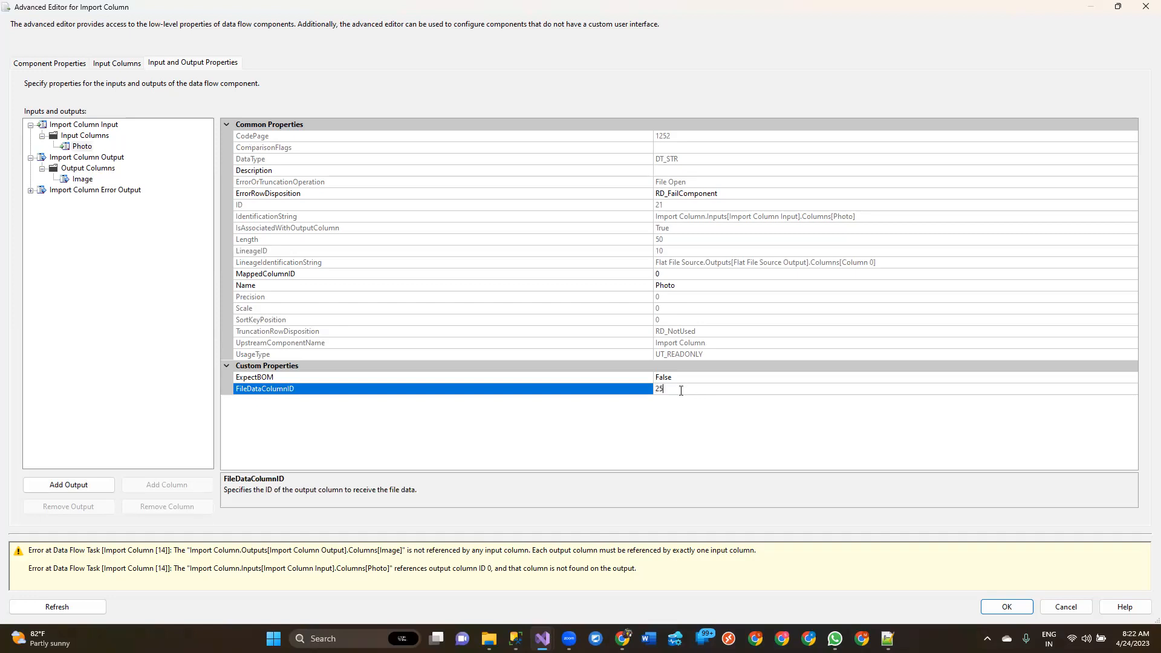
{"action": "left_click", "coordinate": [1016, 609]}
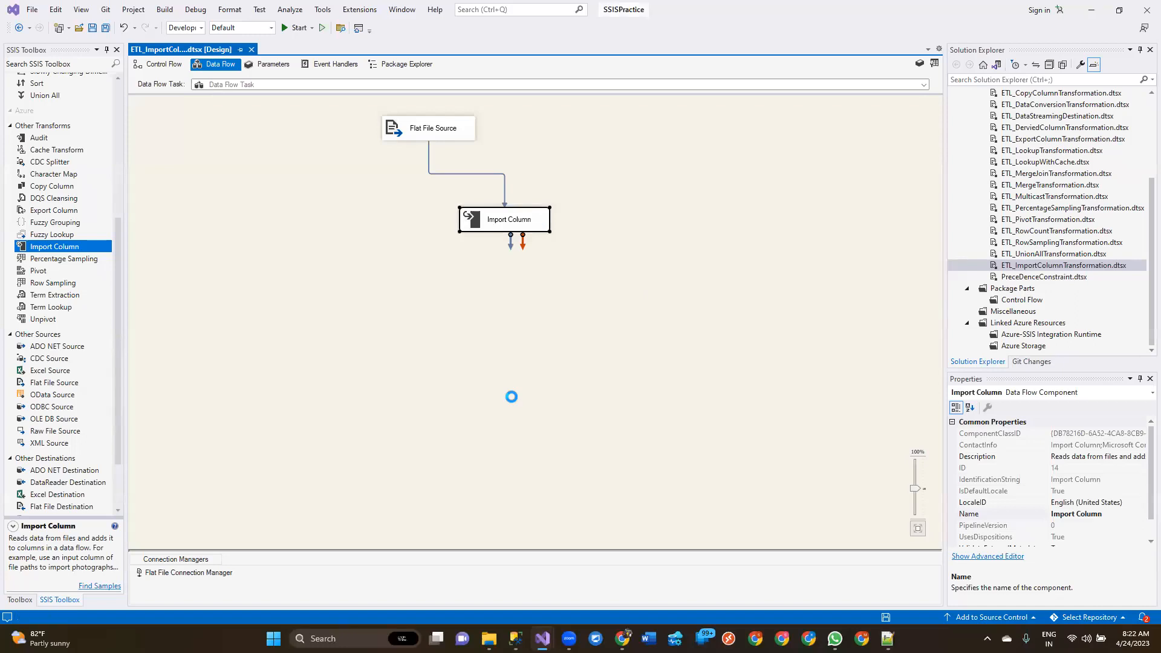
Add an OLE DB Destination below the Import Column transformation and connect the Import Column output to it
{"action": "scroll", "coordinate": [58, 387], "scroll_direction": "down", "scroll_amount": 2}
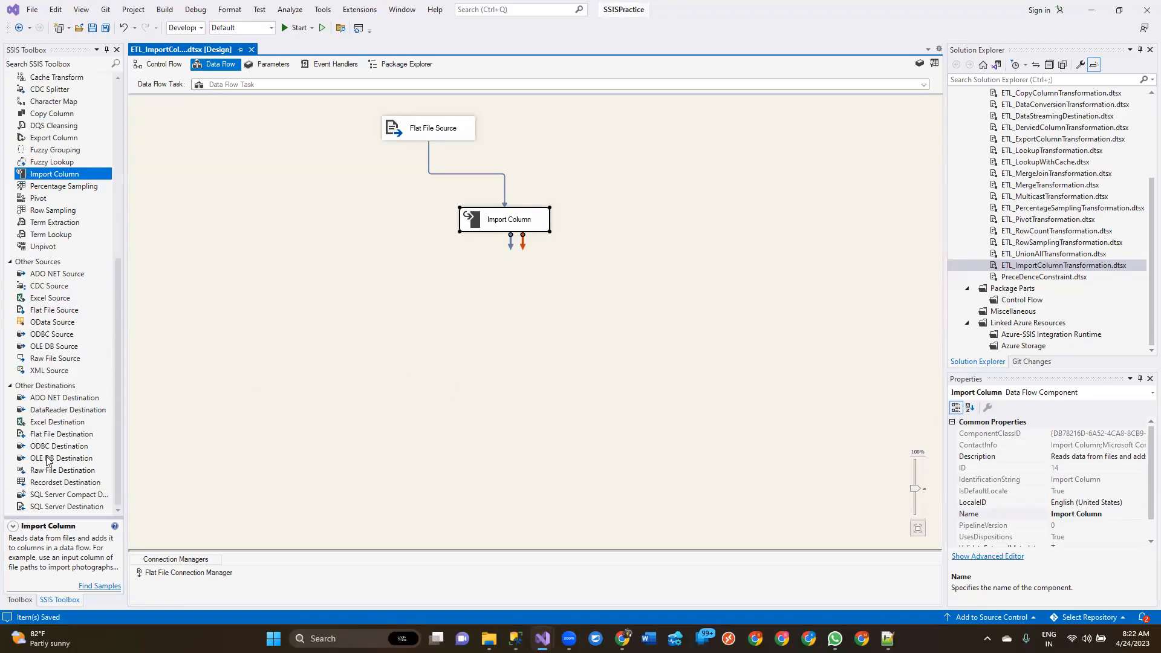
{"action": "left_click_drag", "start_coordinate": [48, 460], "coordinate": [517, 304]}
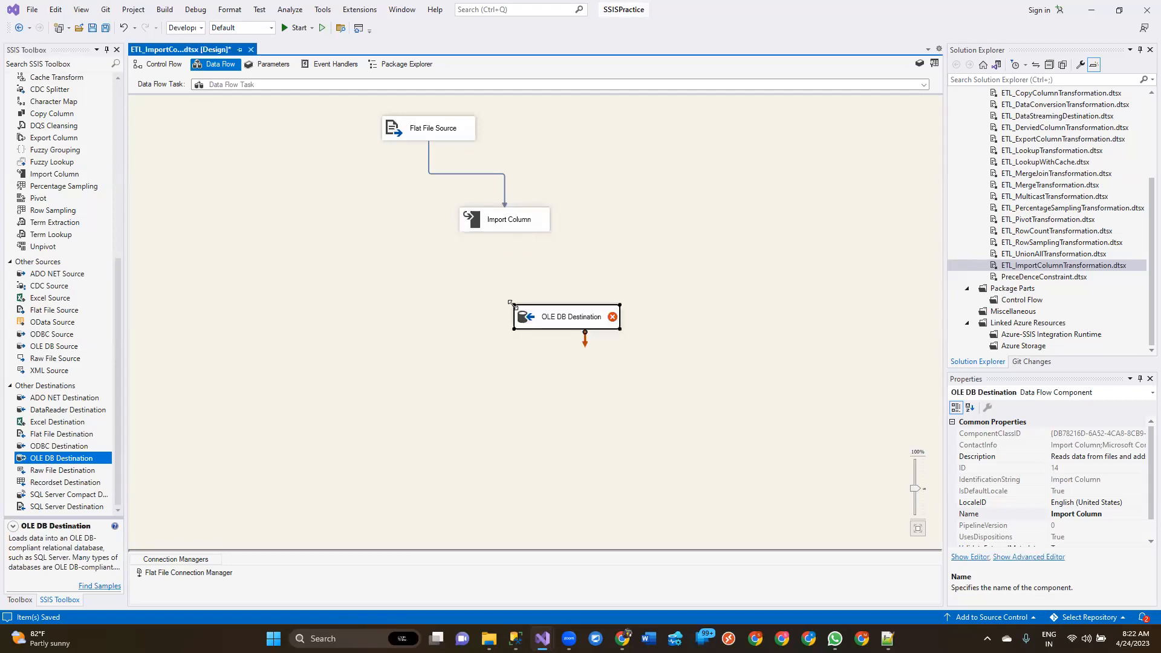
{"action": "left_click", "coordinate": [519, 228]}
{"action": "left_click_drag", "start_coordinate": [510, 247], "coordinate": [586, 321]}
Set the OLE DB Destination's connection to the SQLB13 database on MSSQL_B13 and bring up the generated CREATE TABLE statement
{"action": "double_click", "coordinate": [586, 320]}
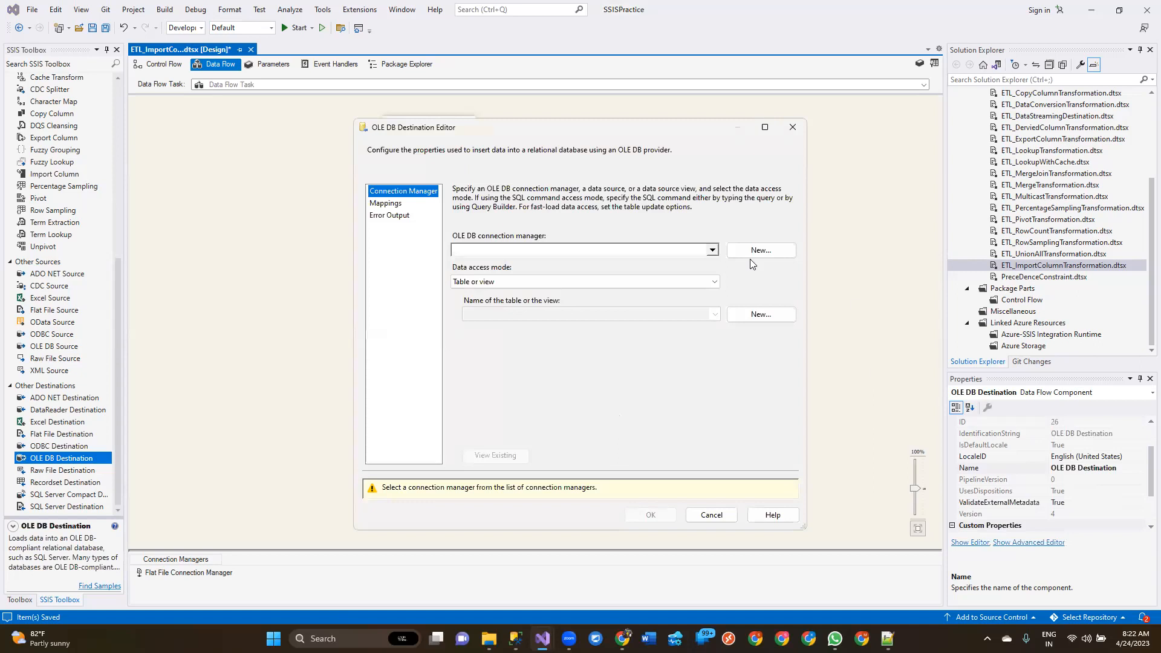
{"action": "left_click", "coordinate": [755, 253]}
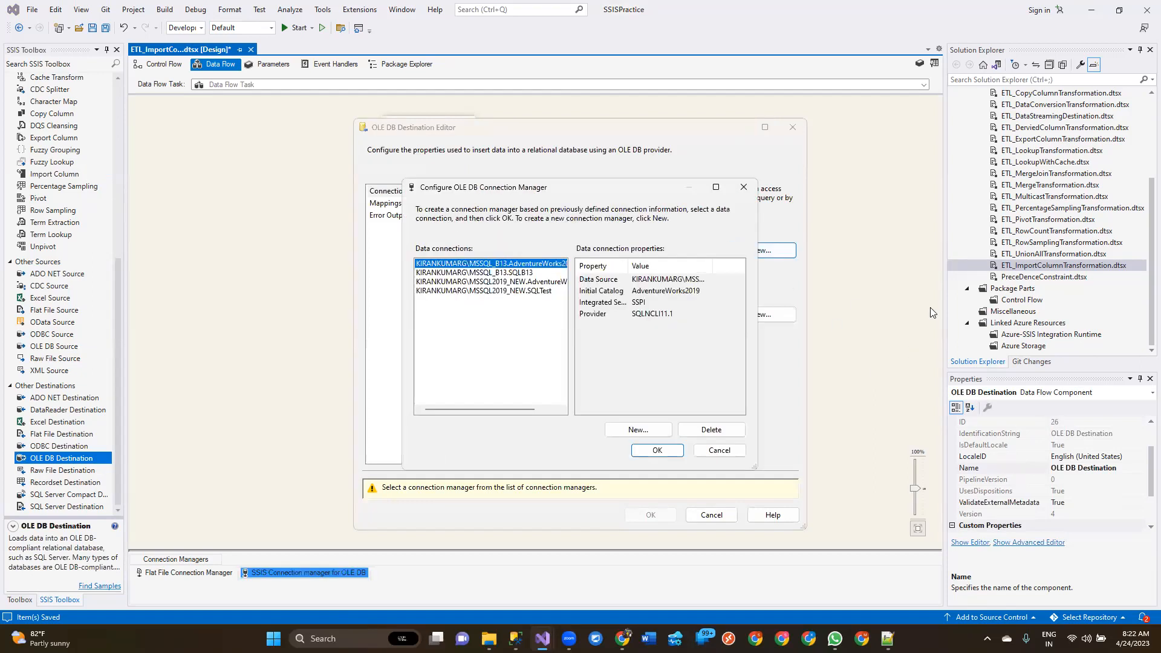
{"action": "left_click", "coordinate": [470, 273]}
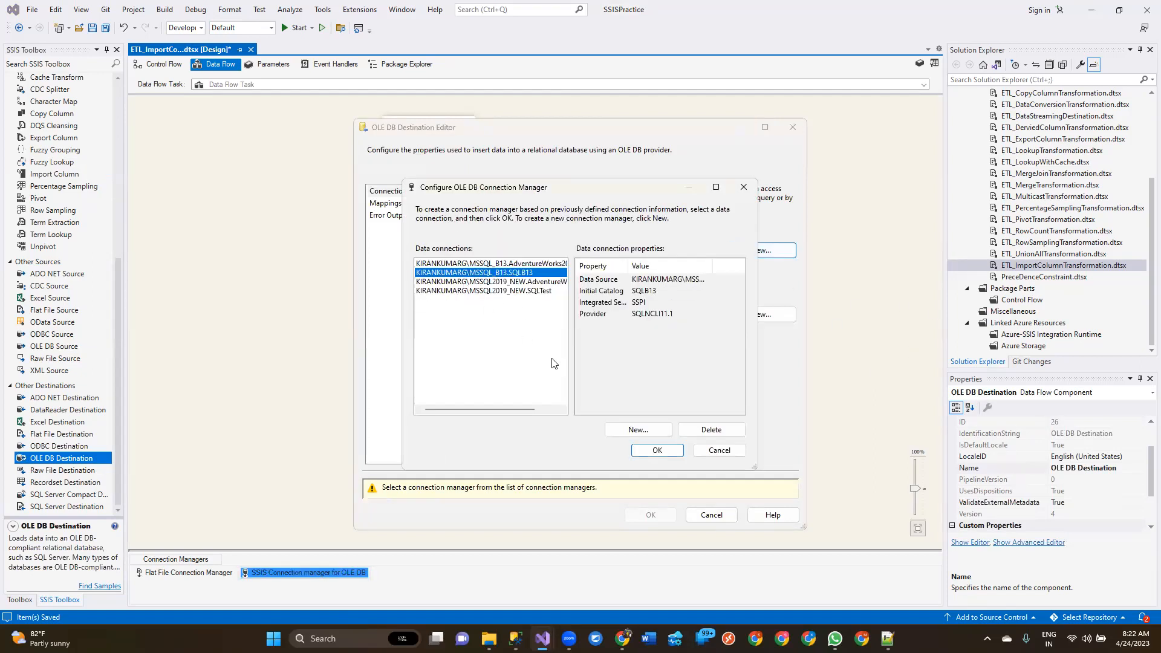
{"action": "left_click", "coordinate": [662, 451]}
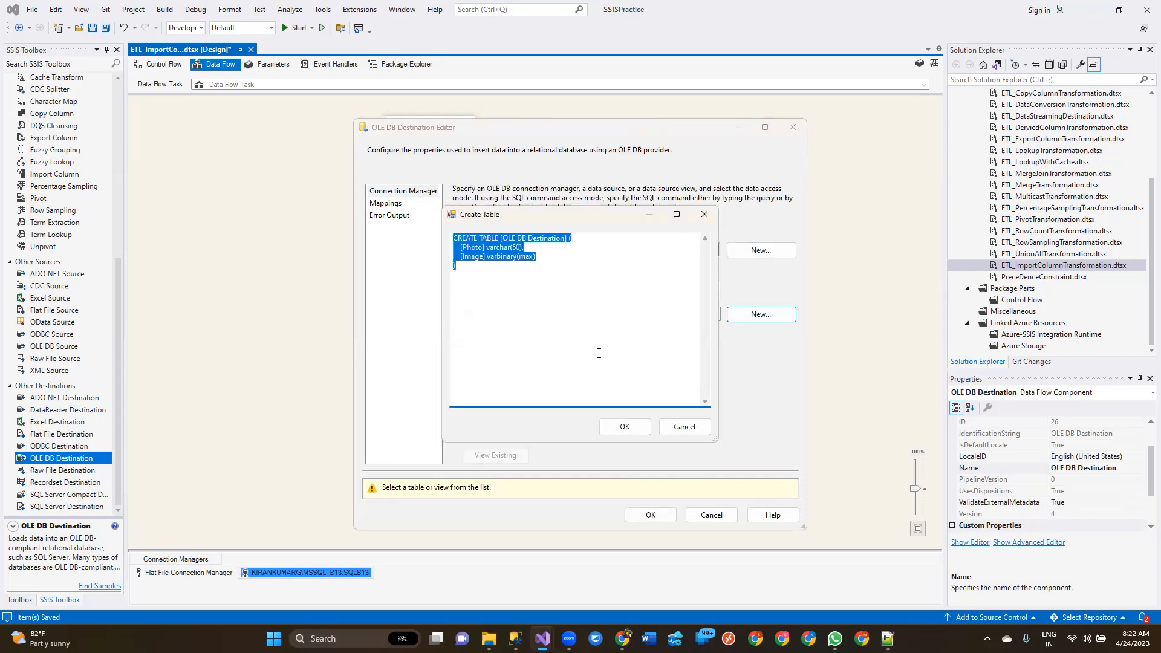
Switch to SQL Server Management Studio and paste the copied CREATE TABLE statement into a new query on the SQLB13 database
{"action": "left_click", "coordinate": [515, 638]}
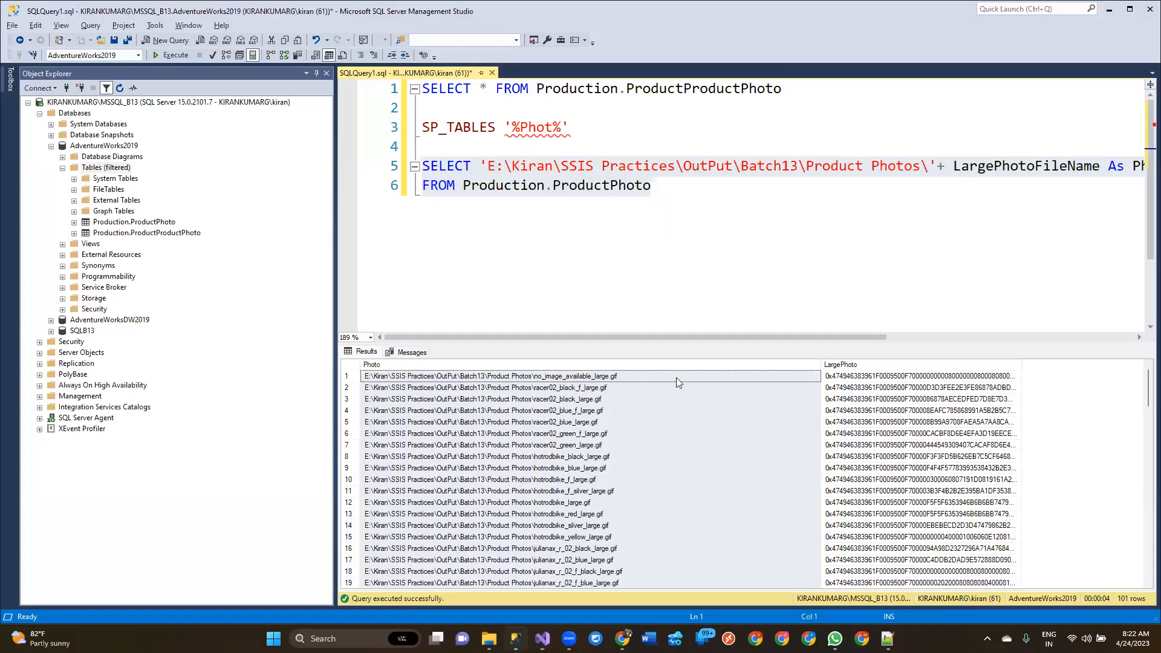
{"action": "left_click", "coordinate": [742, 242]}
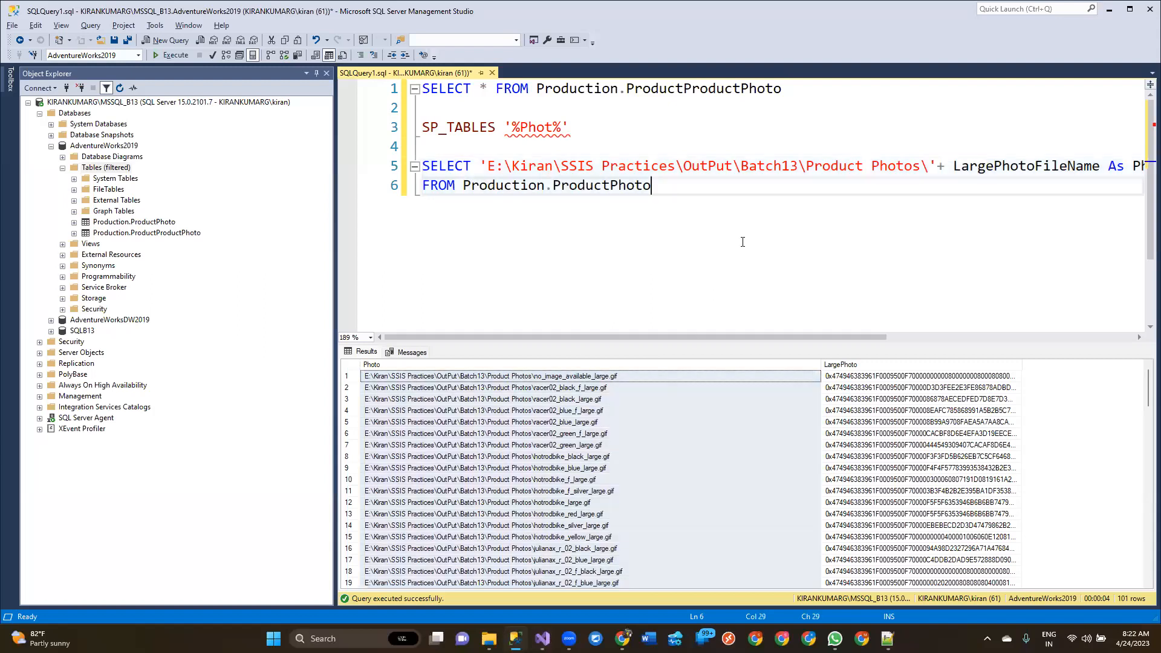
{"action": "left_click", "coordinate": [85, 331]}
{"action": "key", "text": "ctrl+n"}
{"action": "type", "text": "CREATE TABLE [OLE DB Destination] (     [Photo] varchar(50),     [Image] varbinary(max) )"}
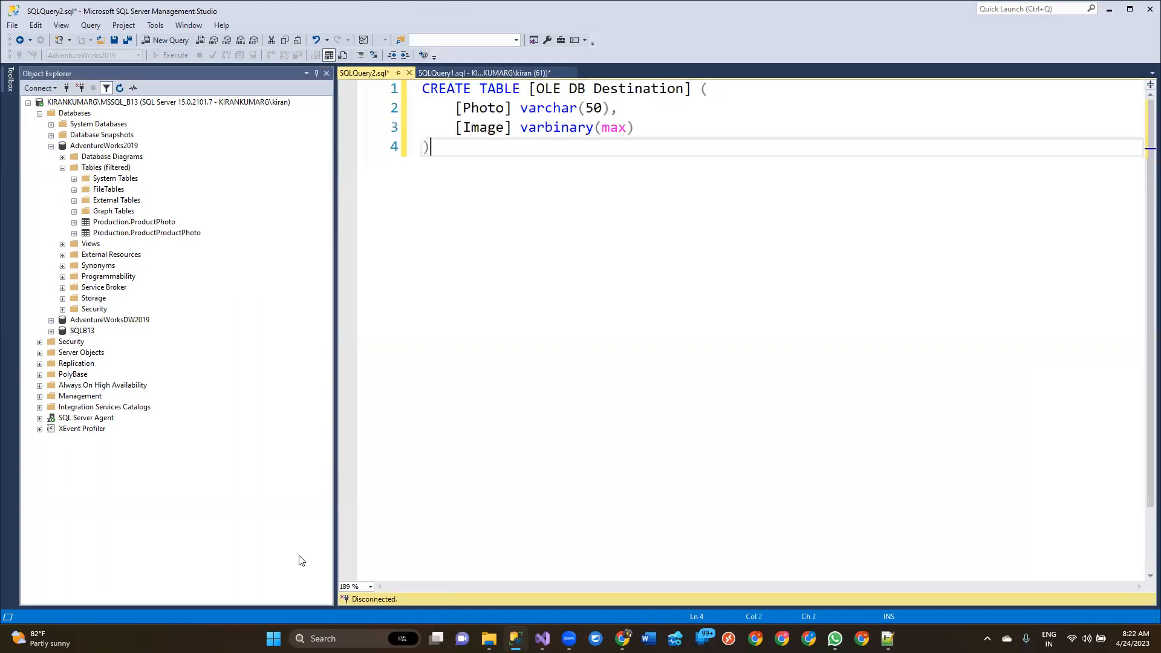
Replace the table name [OLE DB Destination] in the CREATE TABLE statement with ImportColumn
{"action": "left_click", "coordinate": [529, 88]}
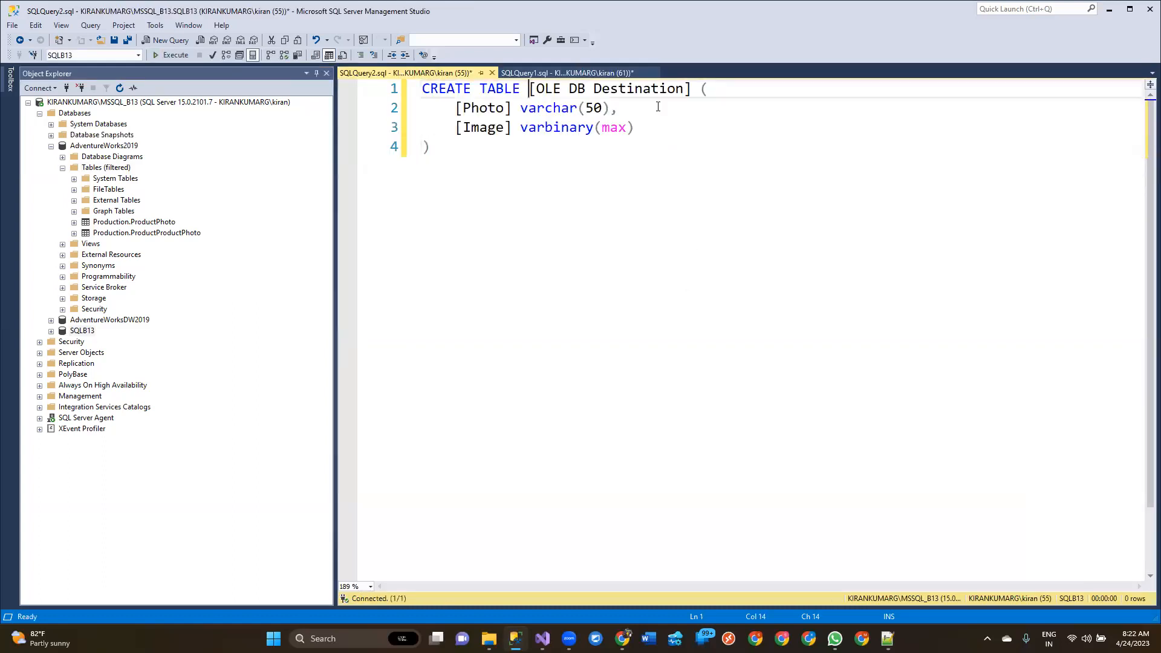
{"action": "left_click", "coordinate": [691, 90], "text": "shift"}
{"action": "type", "text": "ImportC"}
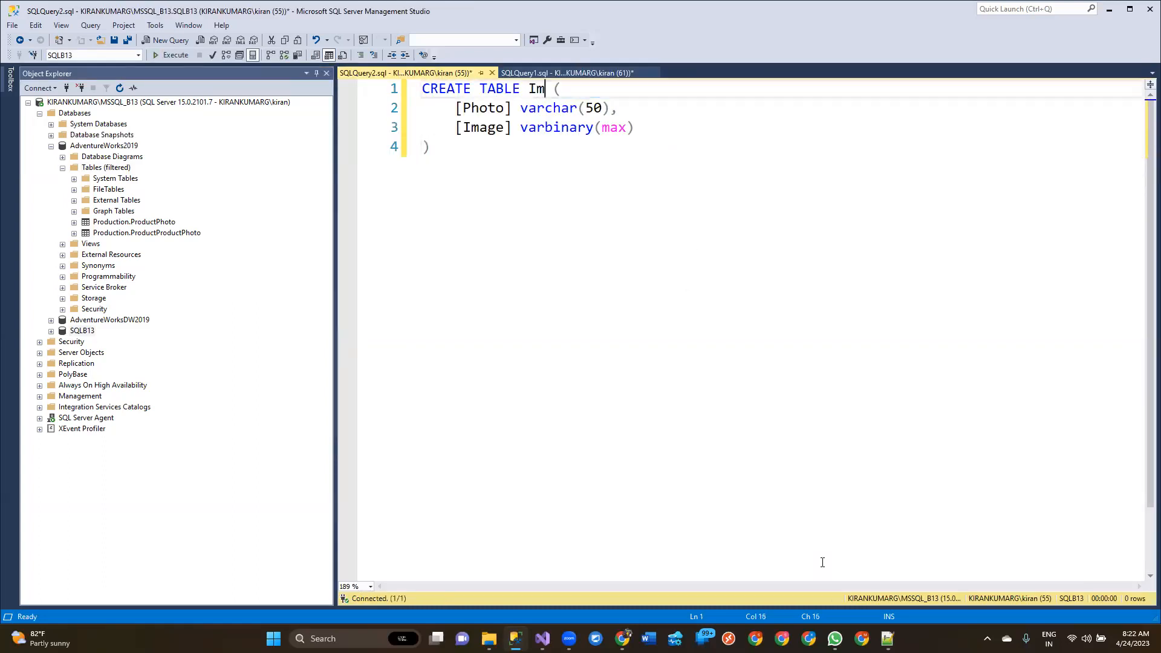
{"action": "type", "text": "olumn"}
Set the Photo column's type to varchar(500) and execute the CREATE TABLE script
{"action": "left_click_drag", "start_coordinate": [422, 109], "coordinate": [422, 128]}
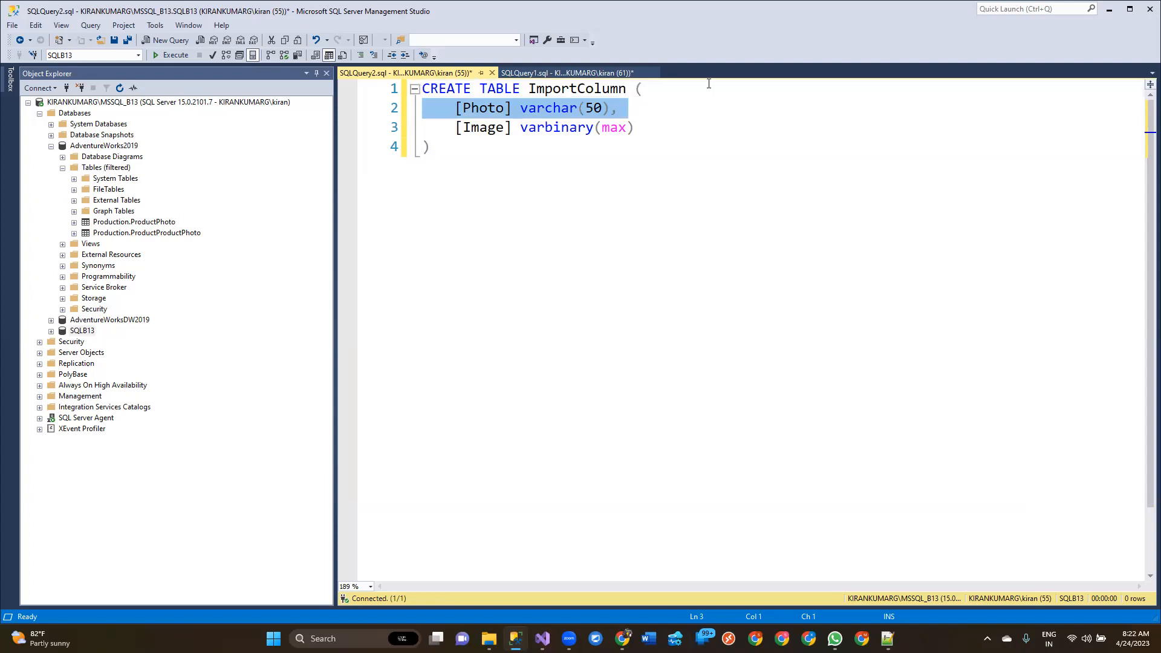
{"action": "left_click", "coordinate": [603, 109]}
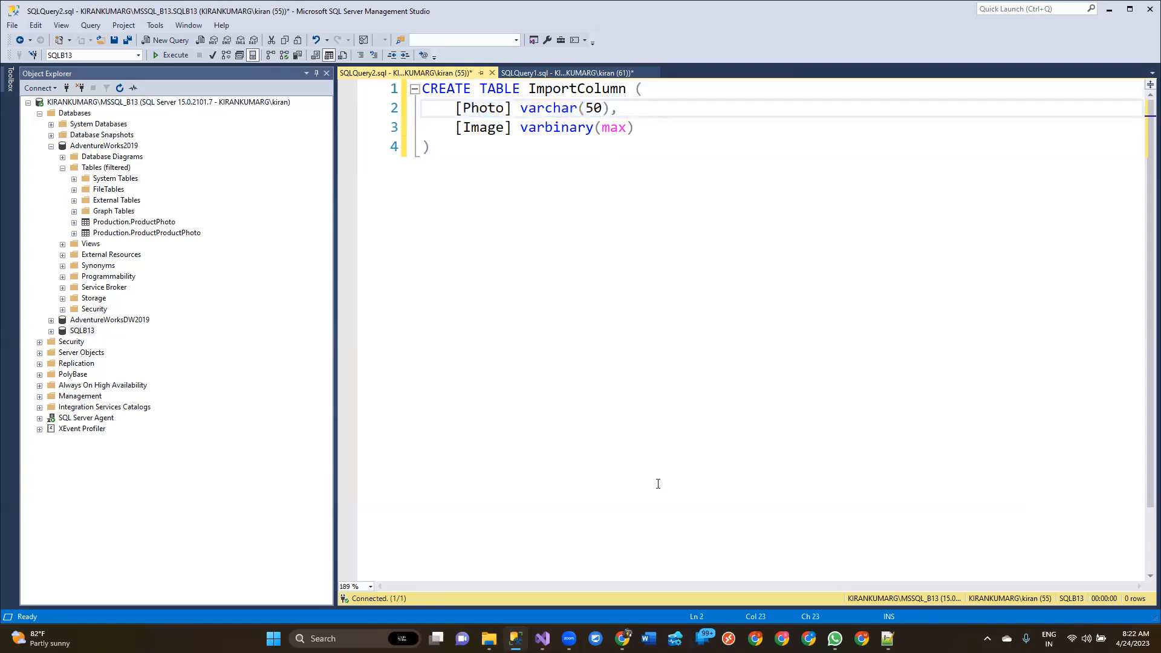
{"action": "type", "text": "0"}
{"action": "left_click_drag", "start_coordinate": [520, 127], "coordinate": [634, 129]}
{"action": "left_click", "coordinate": [581, 199]}
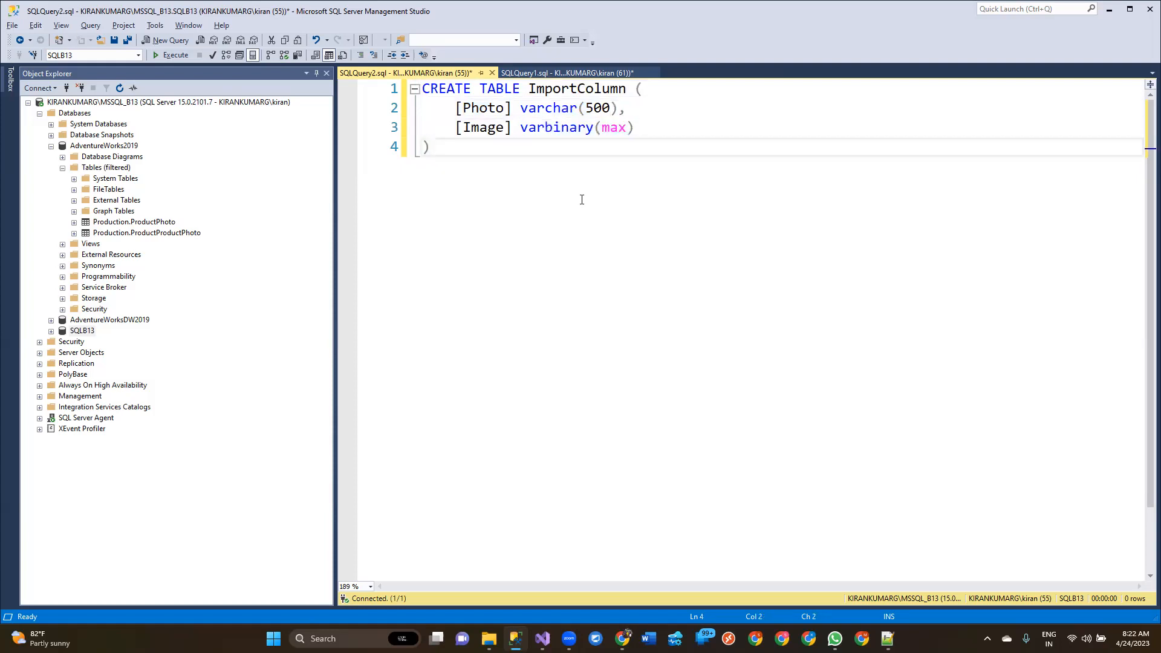
{"action": "key", "text": "F5"}
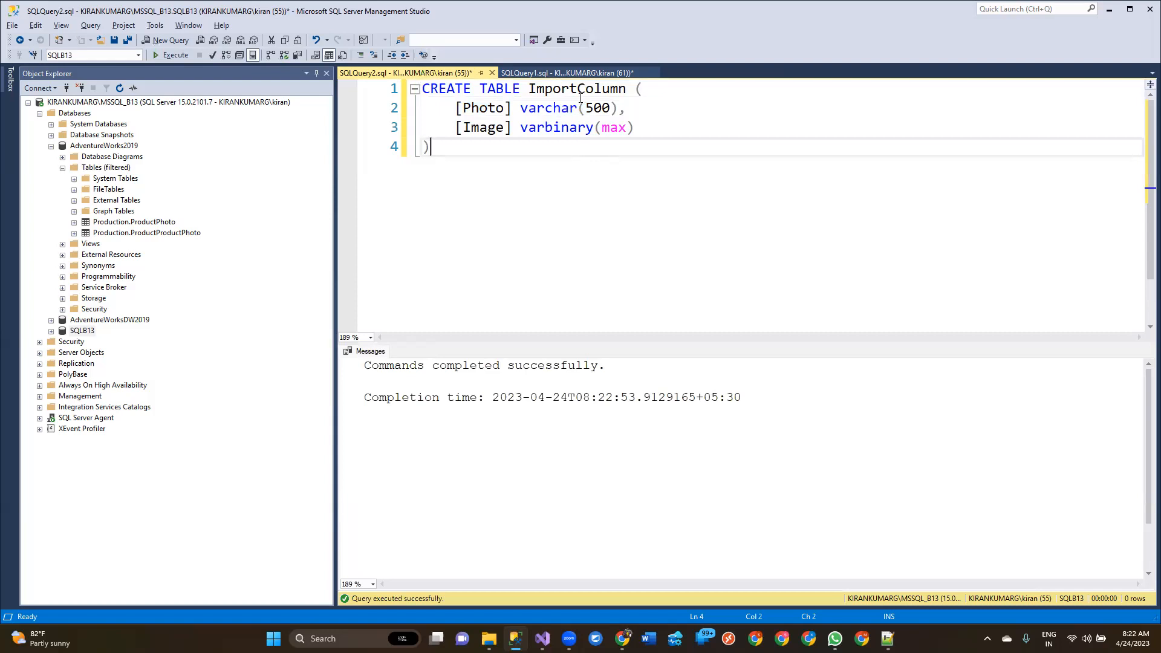
Switch back to Visual Studio and dismiss the Create Table dialog of the OLE DB Destination
{"action": "double_click", "coordinate": [581, 98]}
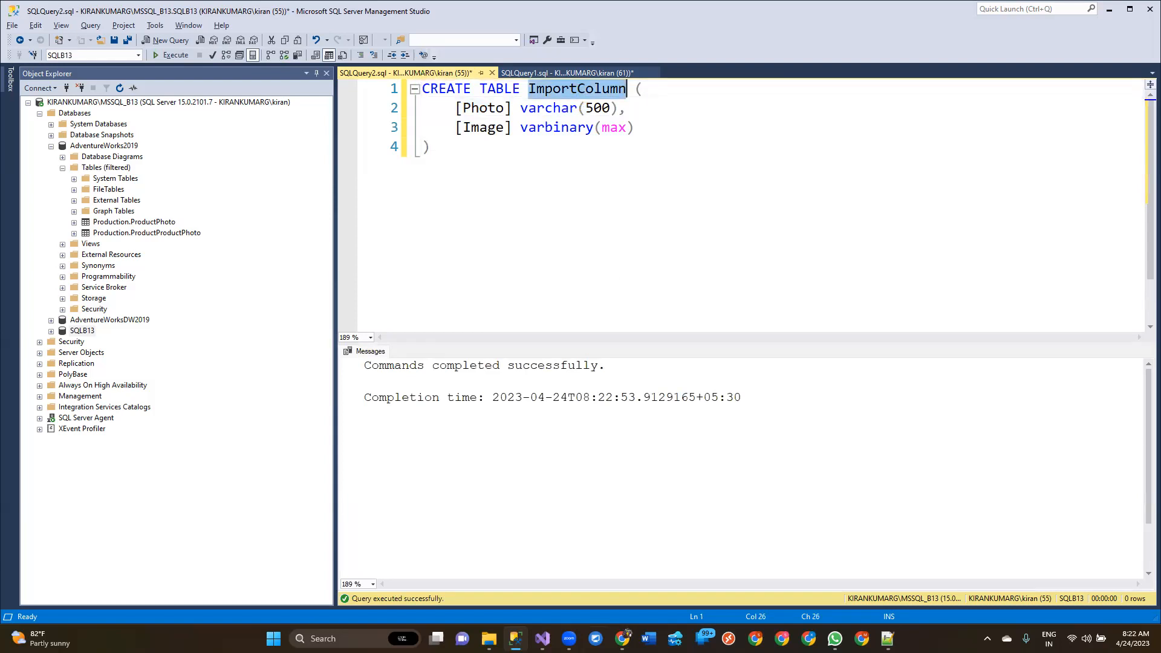
{"action": "key", "text": "alt+Tab"}
{"action": "left_click", "coordinate": [670, 430]}
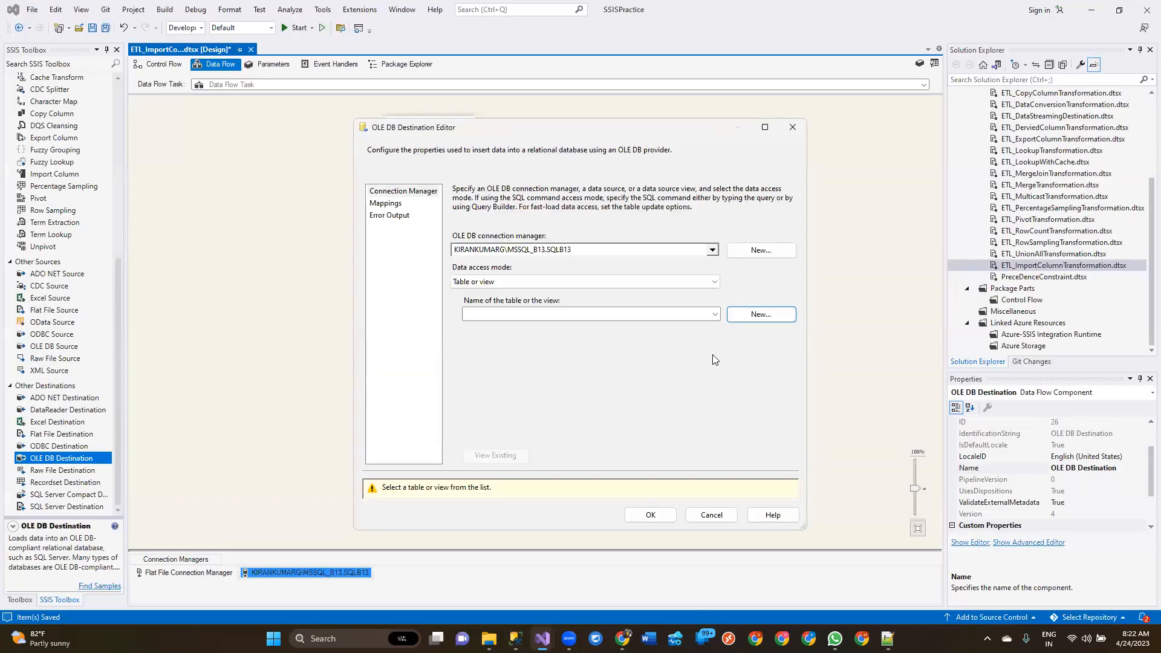
{"action": "left_click", "coordinate": [715, 313]}
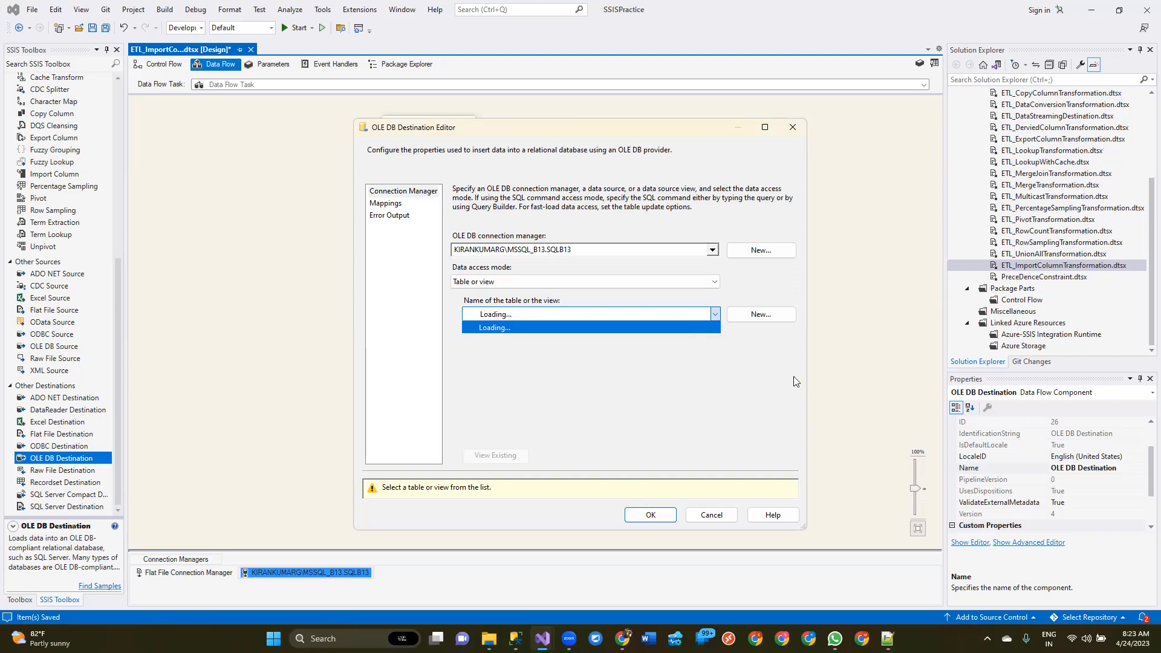
{"action": "left_click", "coordinate": [774, 356]}
{"action": "left_click", "coordinate": [714, 313]}
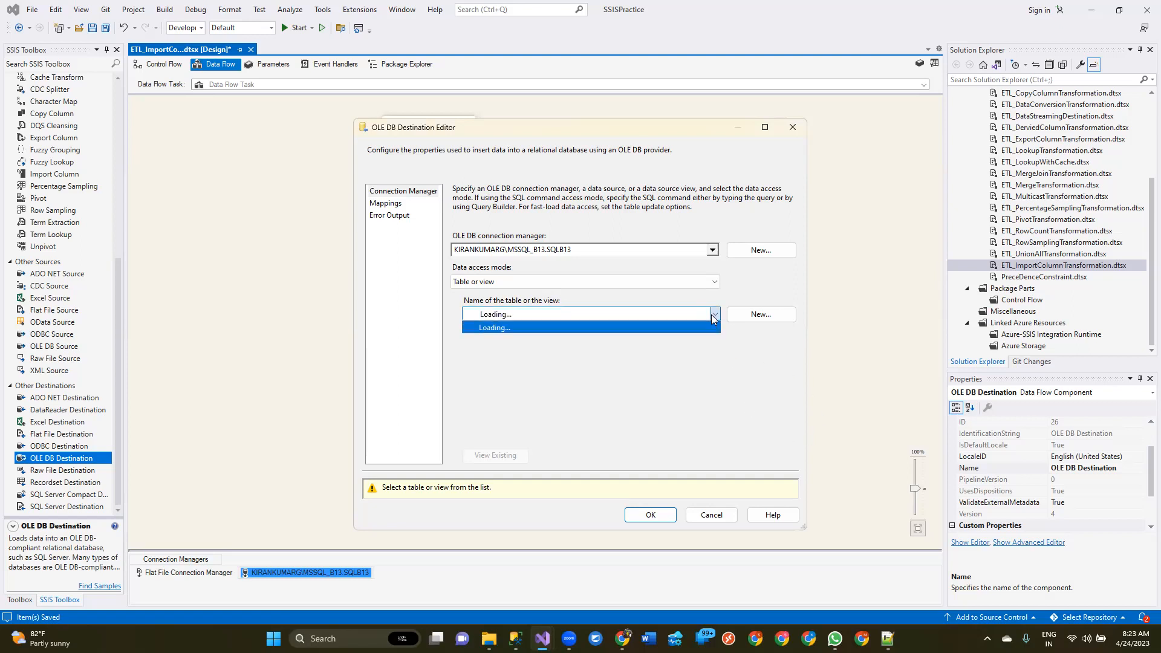
{"action": "left_click", "coordinate": [706, 519]}
{"action": "left_click", "coordinate": [706, 519]}
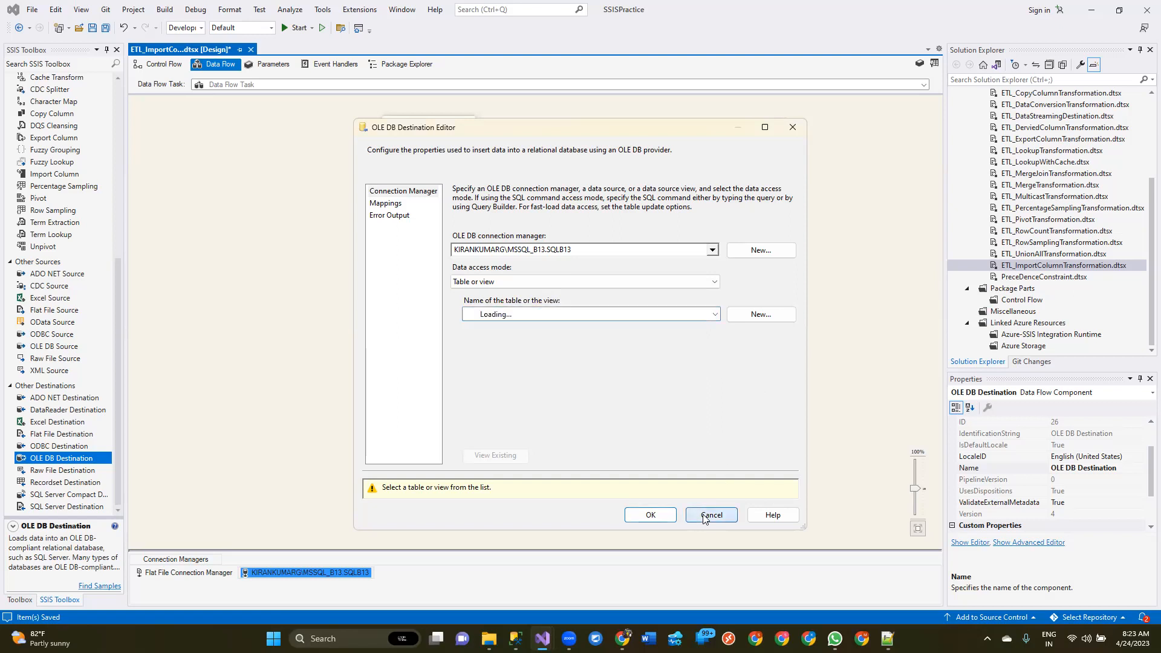
Reopen the OLE DB Destination editor and select [dbo].[ImportColumn] as the destination table
{"action": "double_click", "coordinate": [601, 326]}
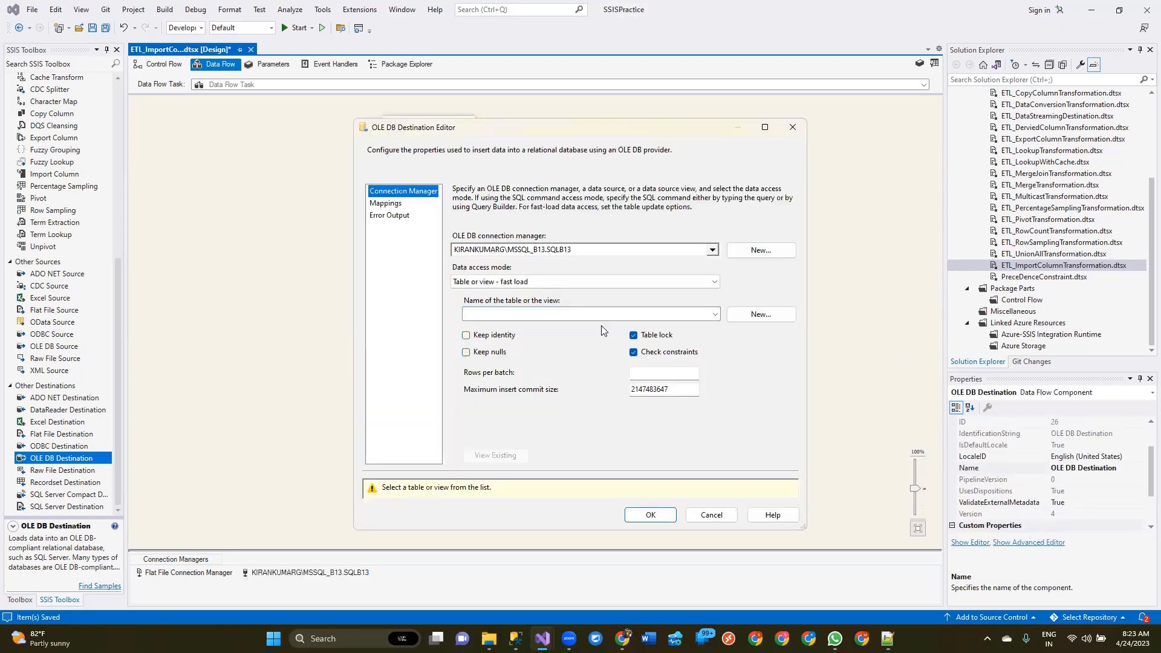
{"action": "left_click", "coordinate": [710, 315]}
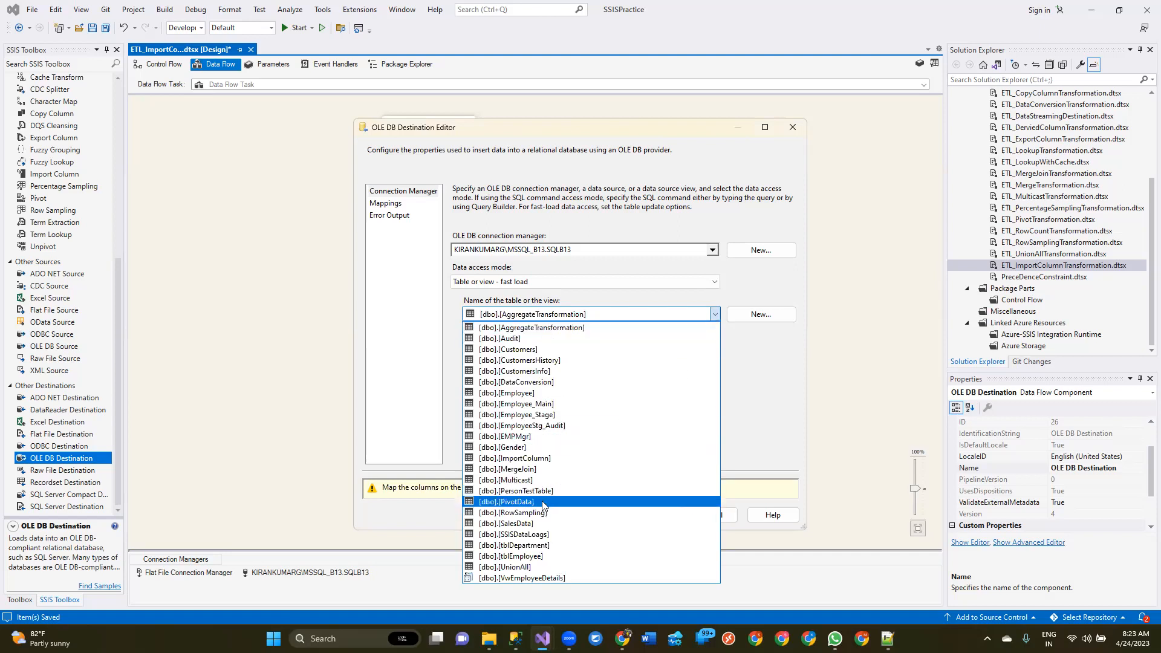
{"action": "left_click", "coordinate": [543, 459]}
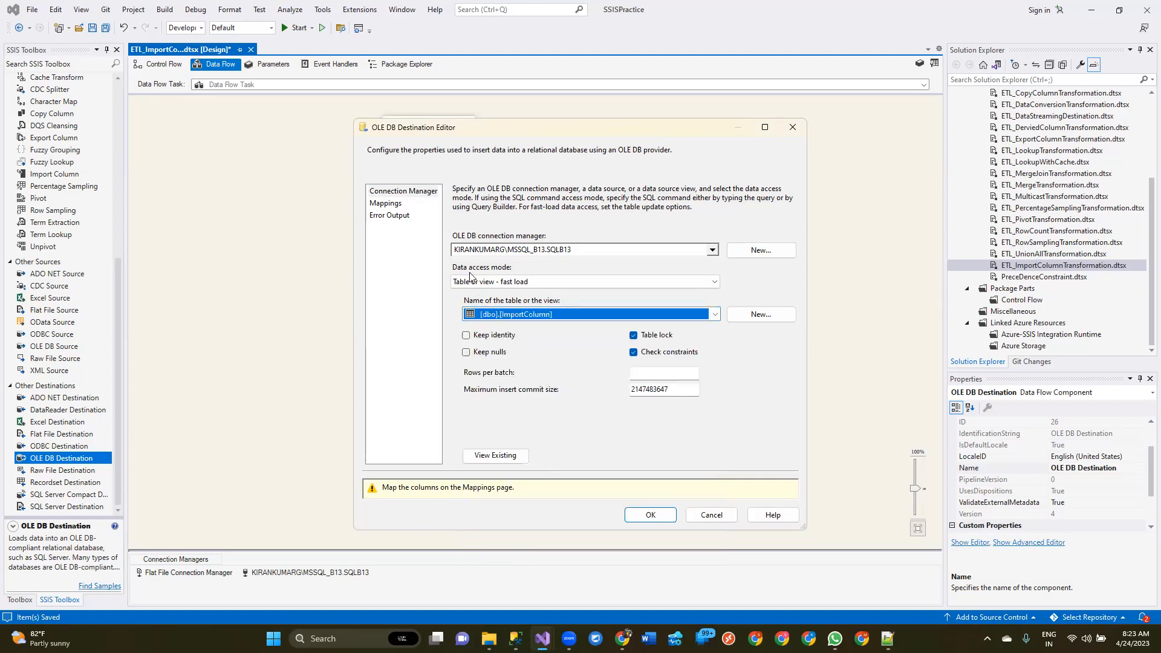
Confirm the Photo and Image mappings of the OLE DB Destination and save the package
{"action": "left_click", "coordinate": [399, 204]}
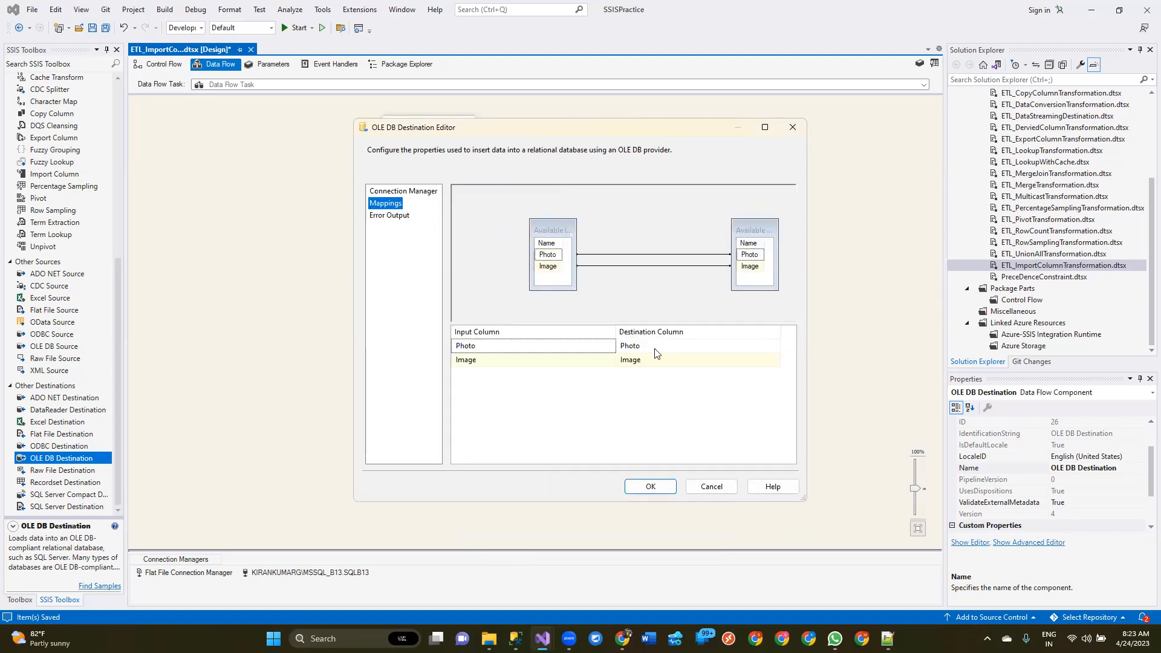
{"action": "left_click", "coordinate": [649, 485]}
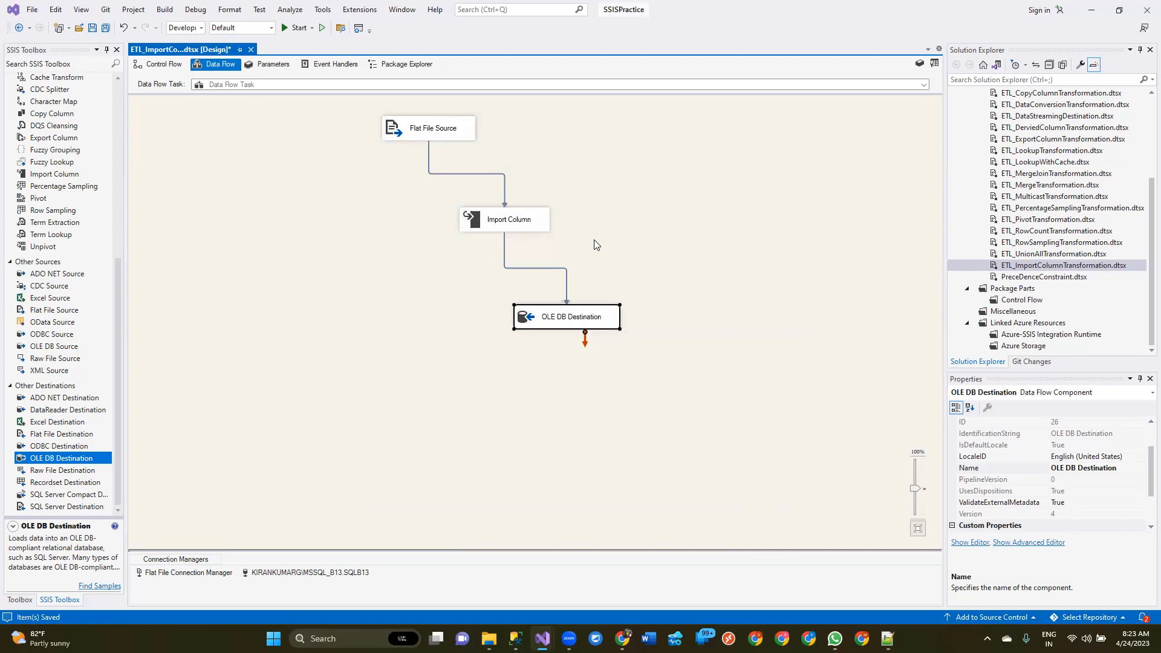
{"action": "key", "text": "ctrl+s"}
Execute the ETL_ImportColumnTransformation.dtsx package, stop debugging, and inspect the Flat File Source conversion error in the execution results
{"action": "right_click", "coordinate": [1099, 266]}
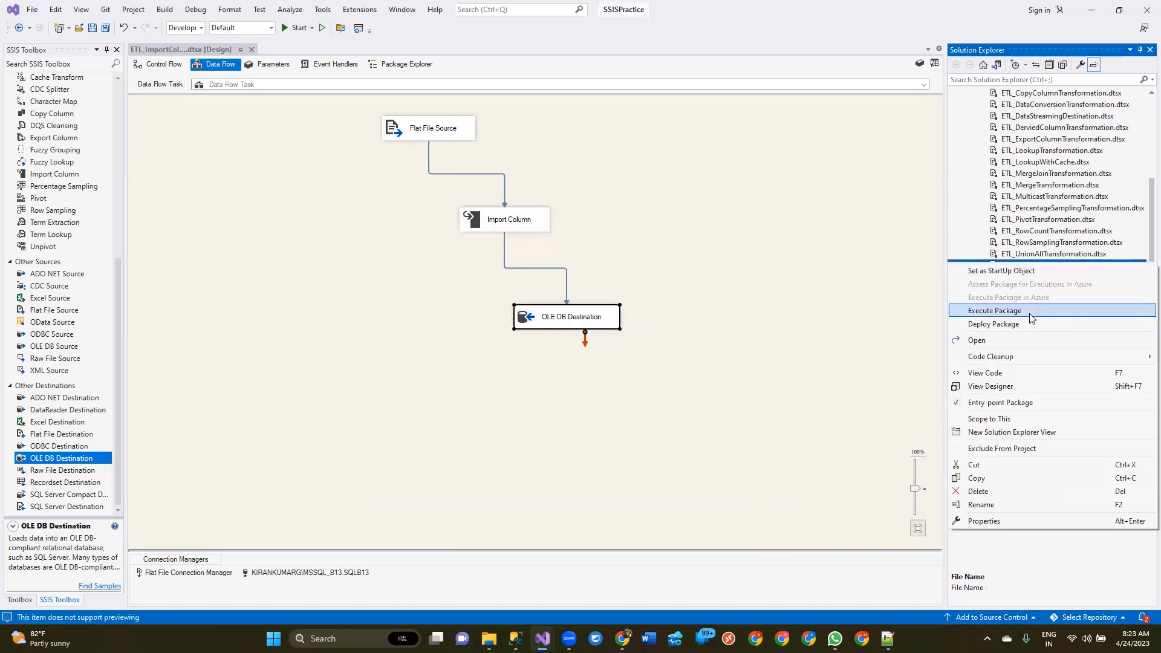
{"action": "left_click", "coordinate": [1001, 309]}
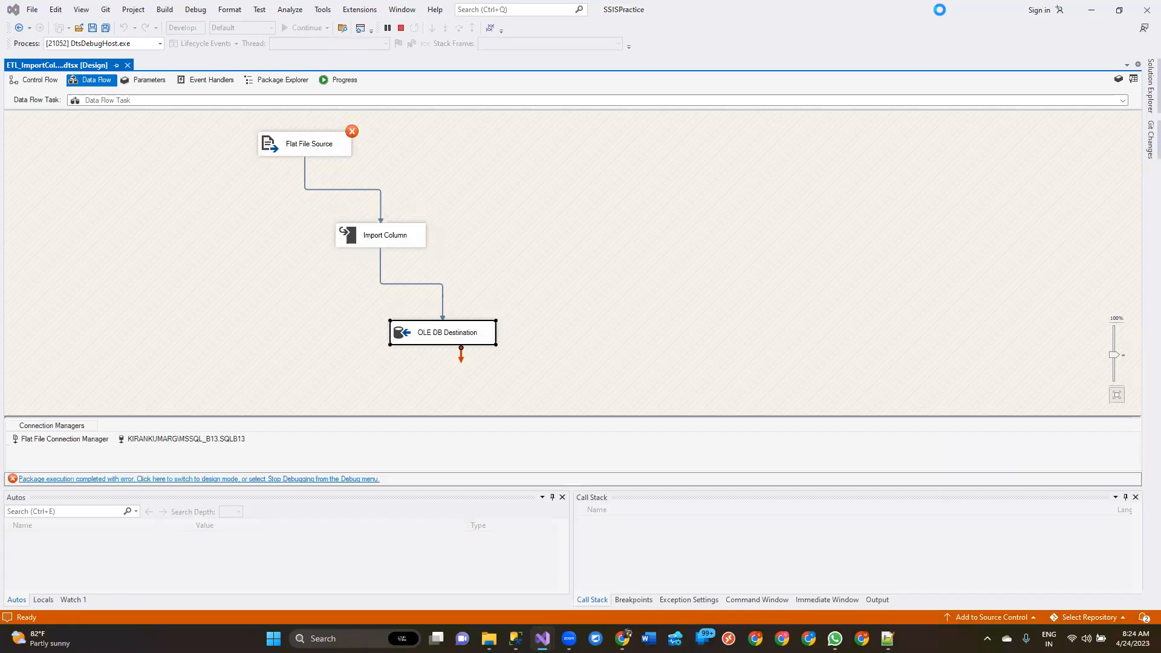
{"action": "left_click", "coordinate": [401, 28]}
{"action": "left_click", "coordinate": [480, 64]}
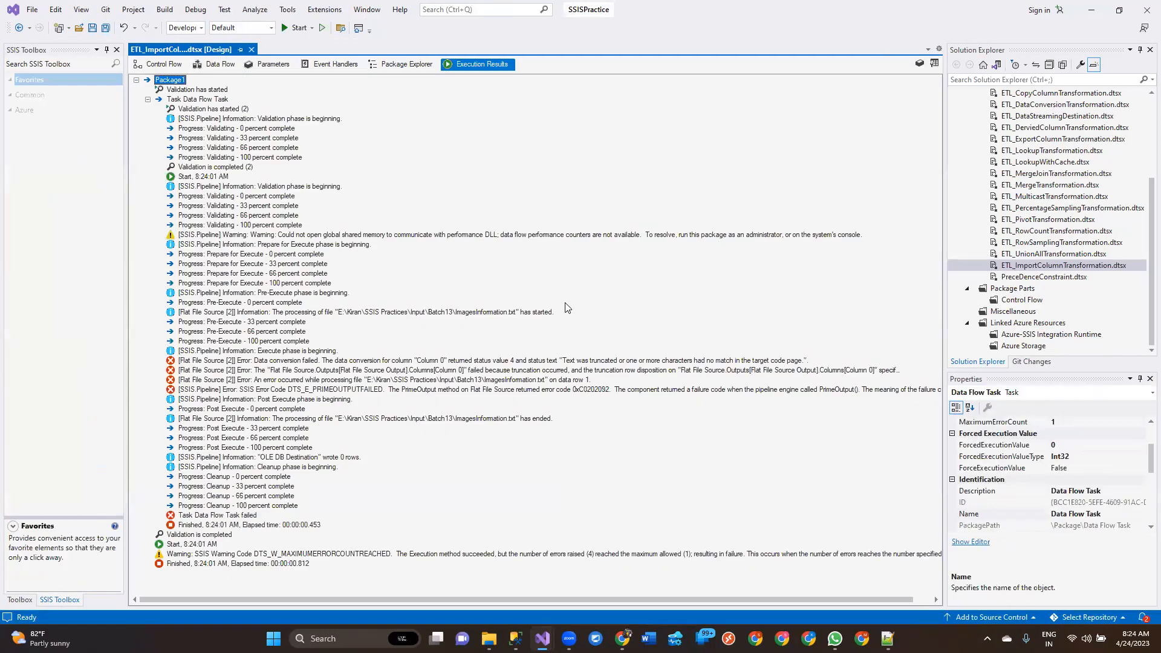
{"action": "left_click", "coordinate": [491, 361]}
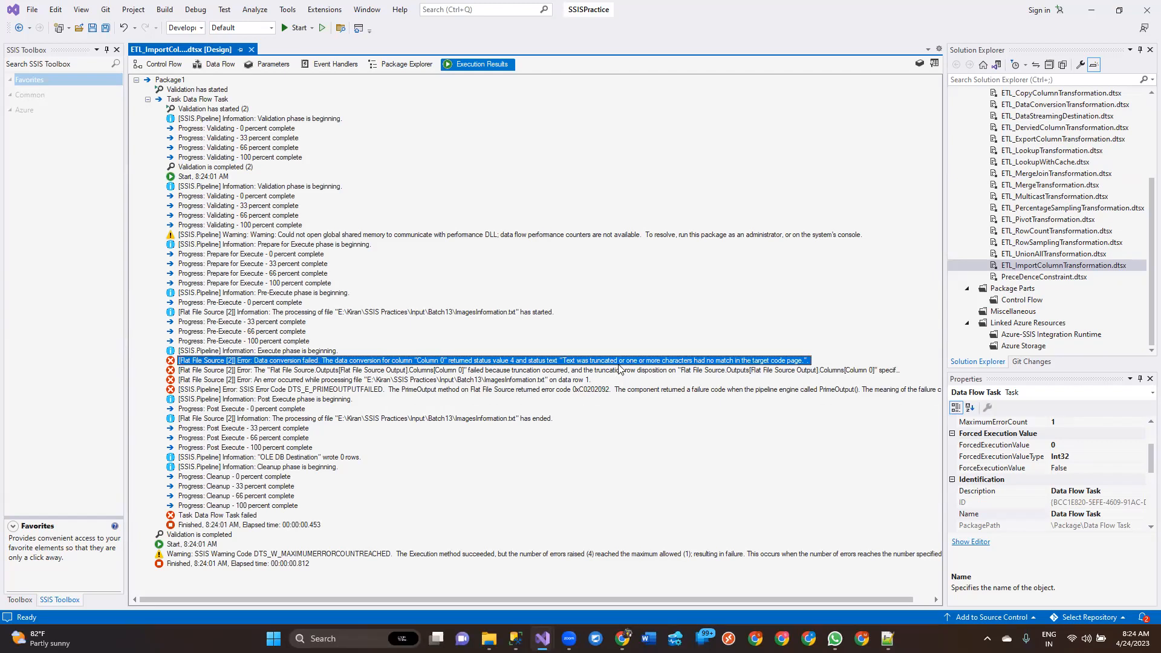
Set the OutputColumnWidth of Column 0 to 500 in the Flat File Connection Manager
{"action": "left_click", "coordinate": [171, 63]}
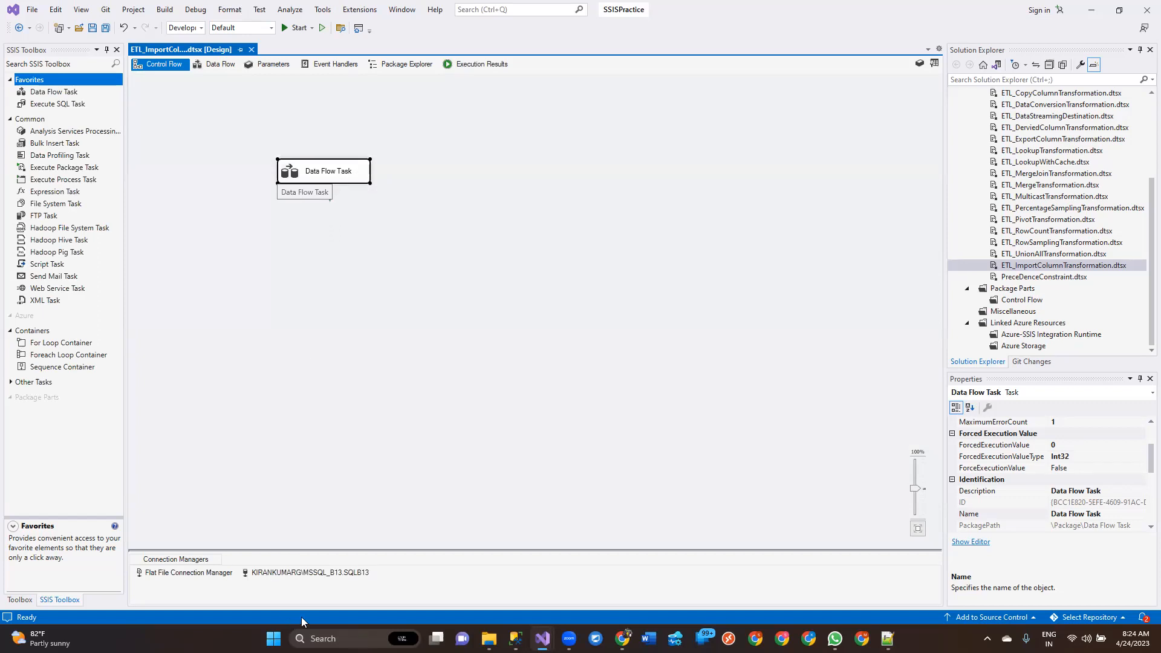
{"action": "left_click", "coordinate": [167, 572]}
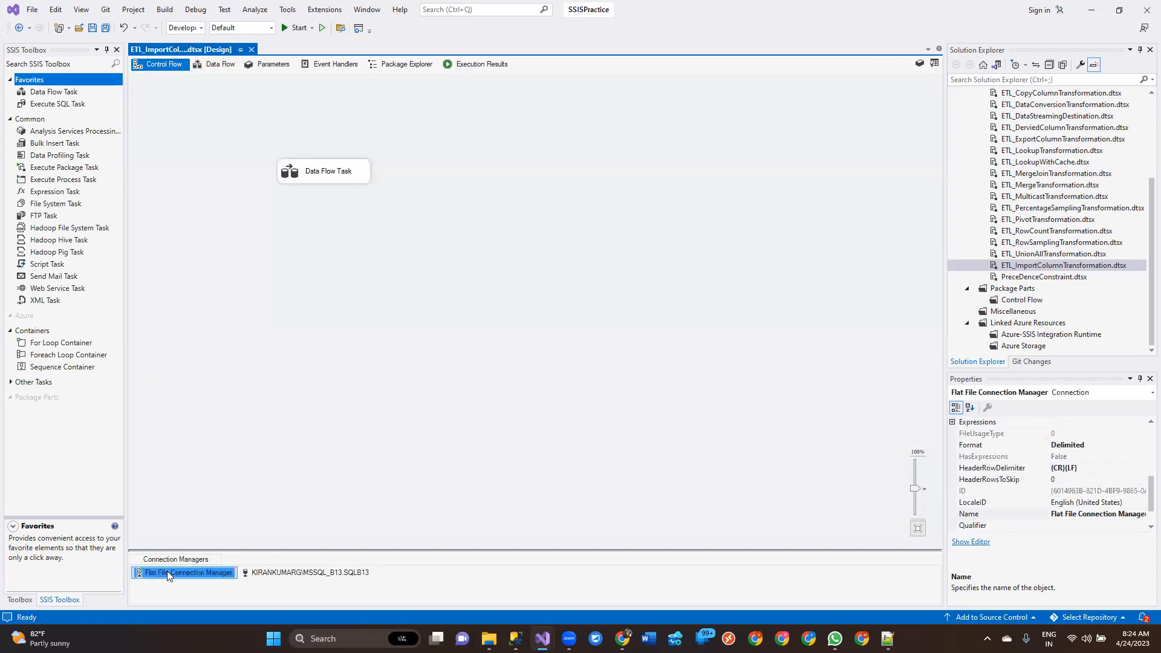
{"action": "double_click", "coordinate": [167, 572]}
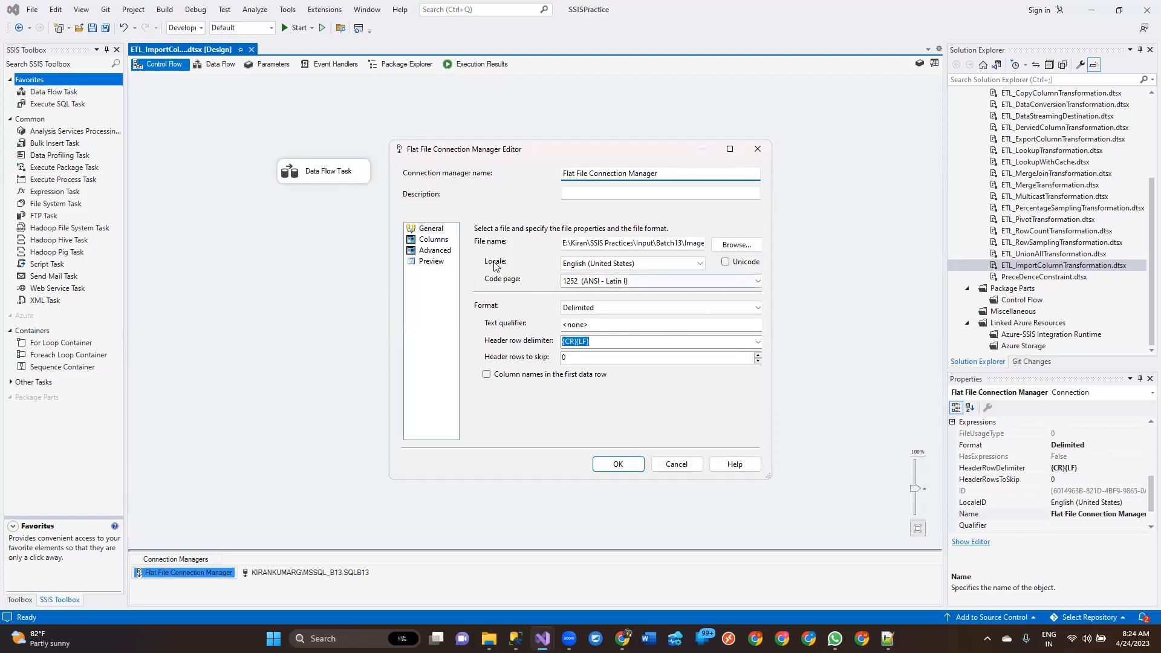
{"action": "left_click", "coordinate": [440, 240]}
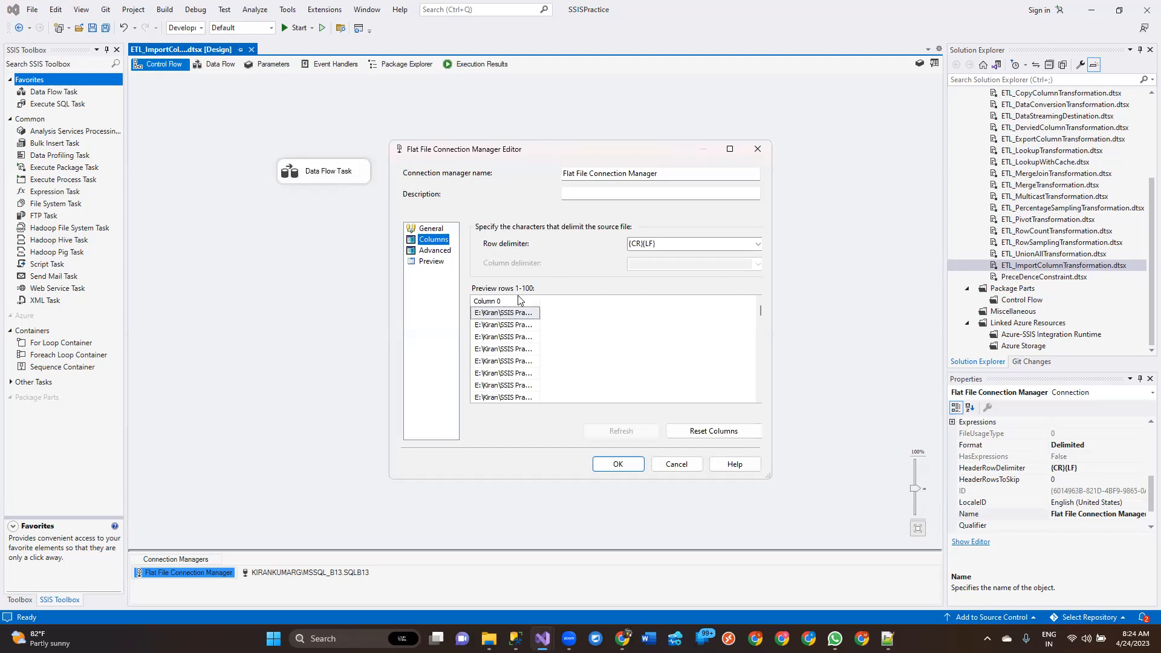
{"action": "left_click", "coordinate": [431, 228]}
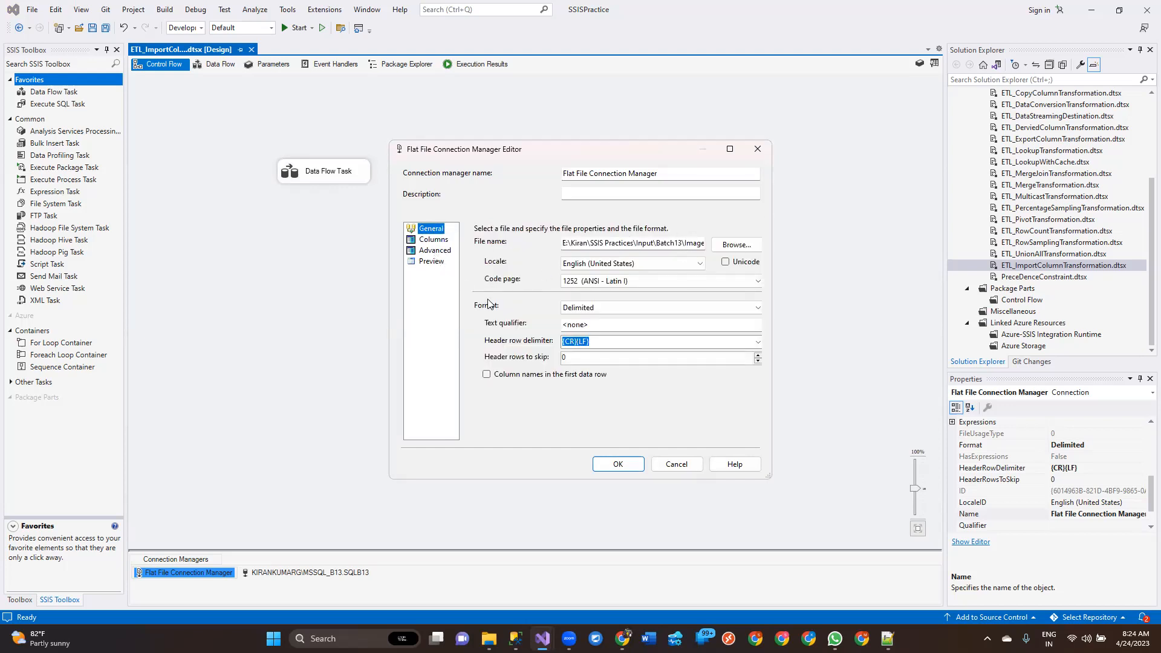
{"action": "left_click", "coordinate": [435, 250]}
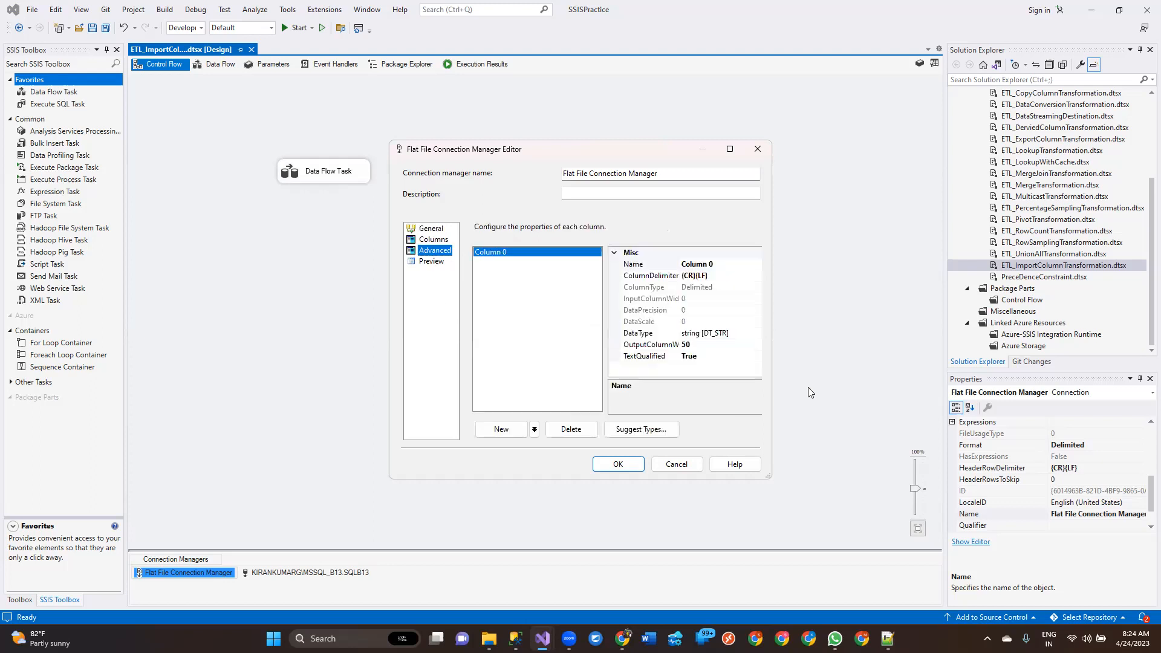
{"action": "left_click", "coordinate": [693, 346]}
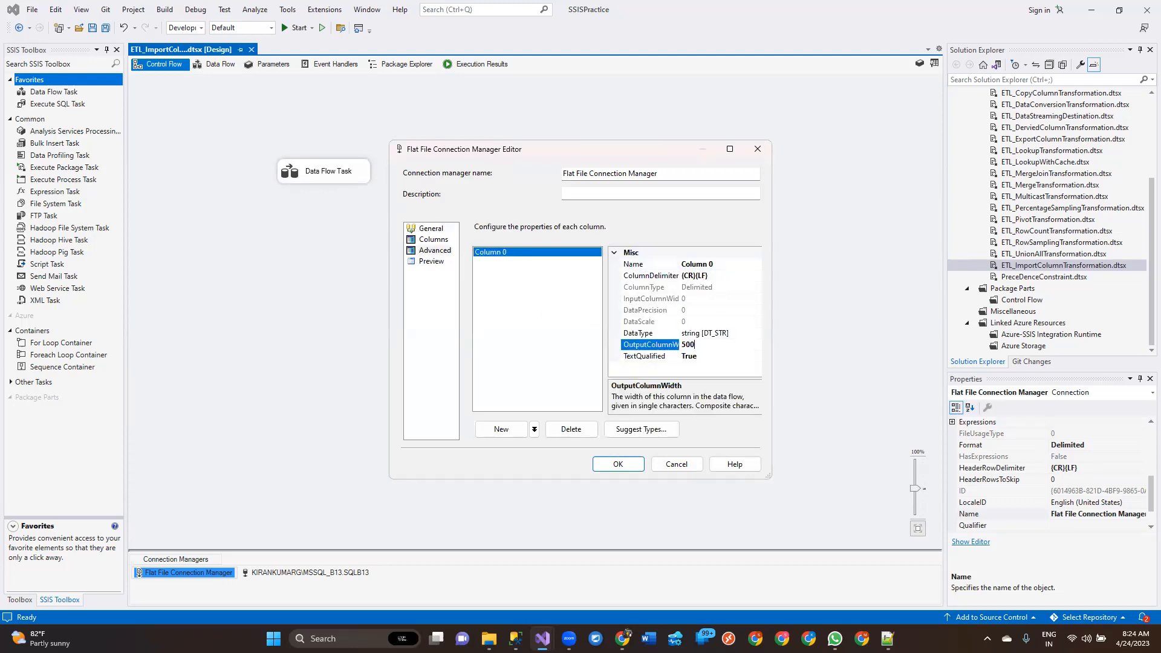
{"action": "left_click", "coordinate": [617, 464]}
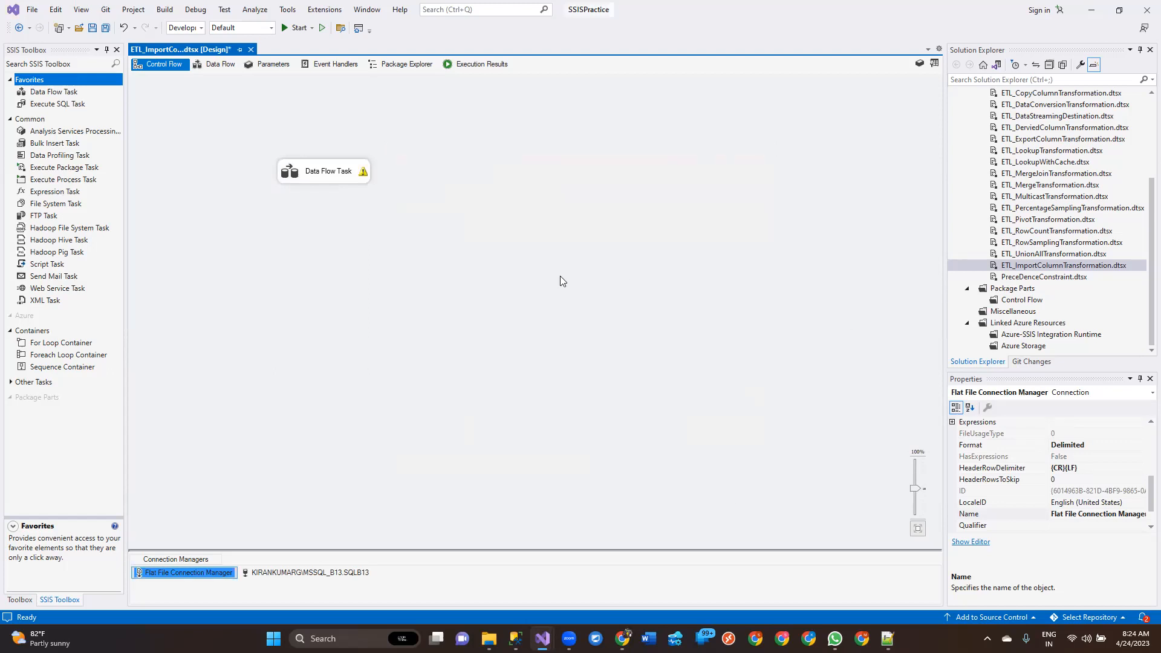
Refresh the Flat File Source's columns to match the updated connection manager and save the package
{"action": "double_click", "coordinate": [326, 175]}
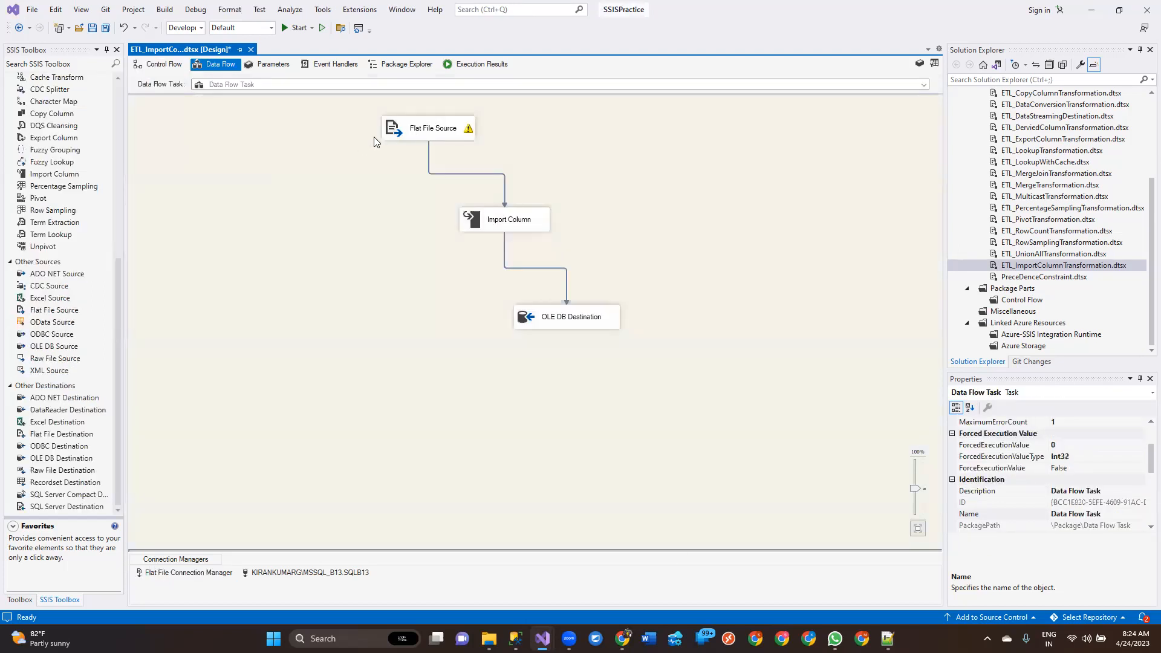
{"action": "left_click", "coordinate": [413, 133]}
{"action": "left_click", "coordinate": [703, 361]}
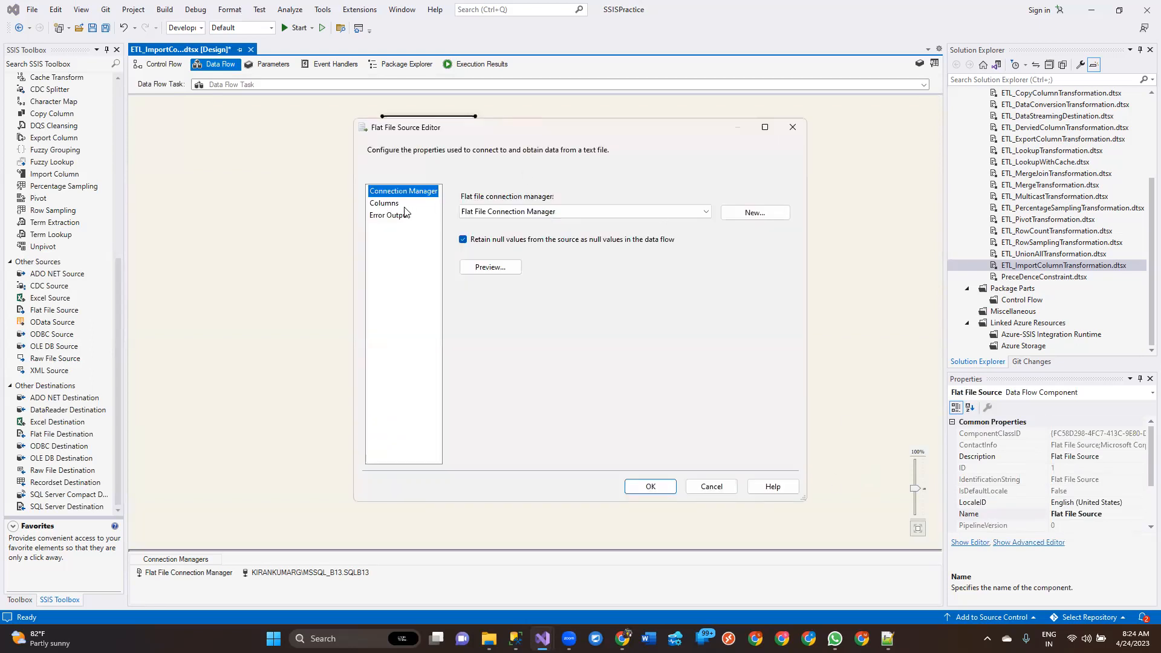
{"action": "left_click", "coordinate": [397, 205]}
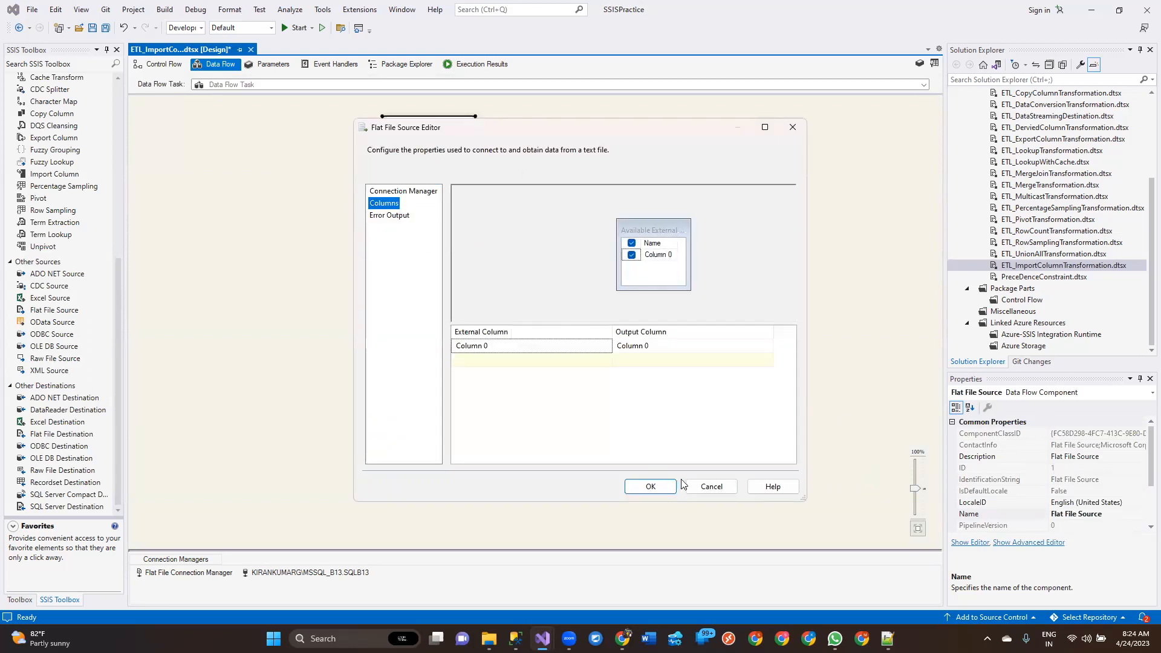
{"action": "left_click", "coordinate": [651, 487]}
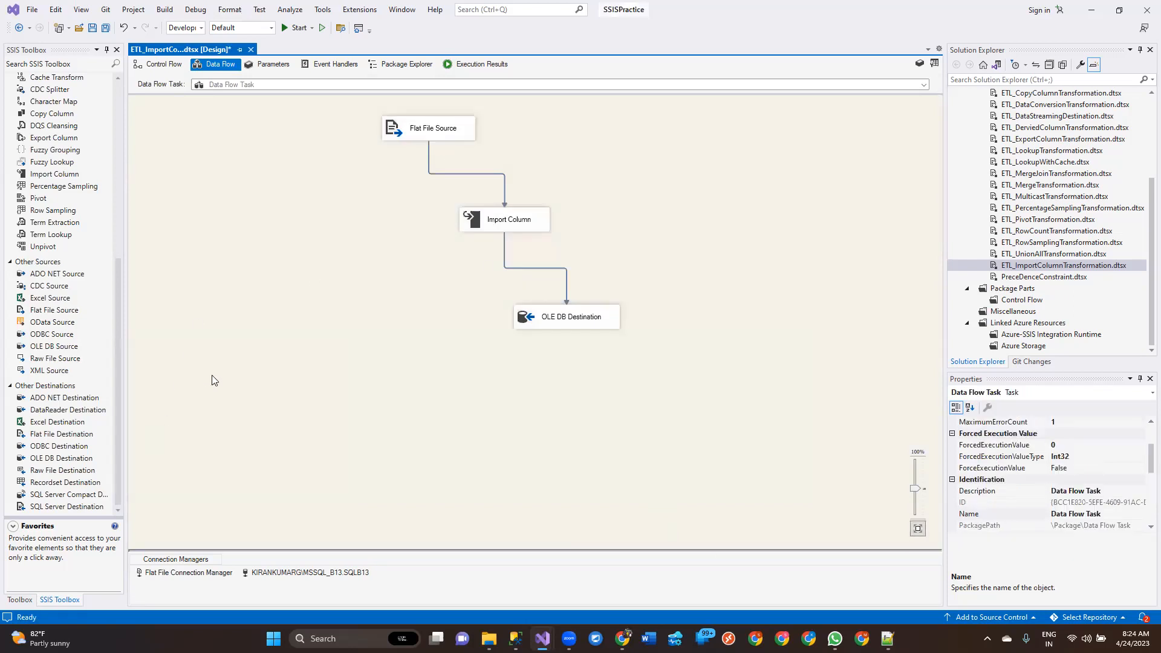
{"action": "key", "text": "ctrl+s"}
Execute the ETL_ImportColumnTransformation.dtsx package again and stop debugging once the run has finished
{"action": "left_click", "coordinate": [504, 64]}
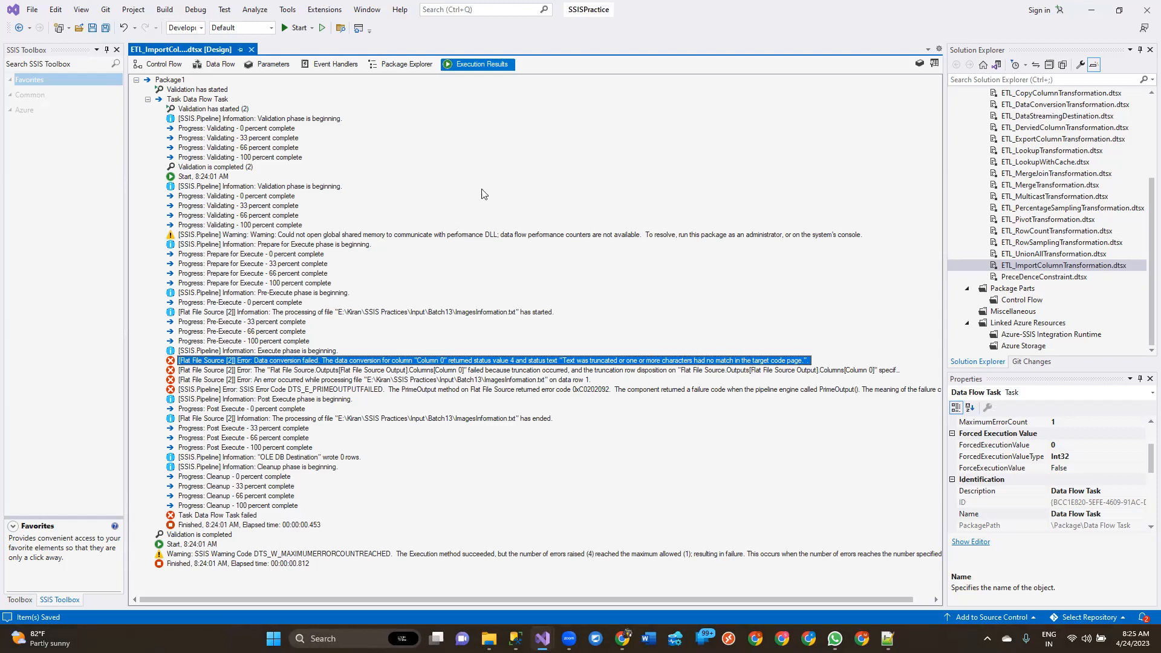
{"action": "left_click", "coordinate": [178, 65]}
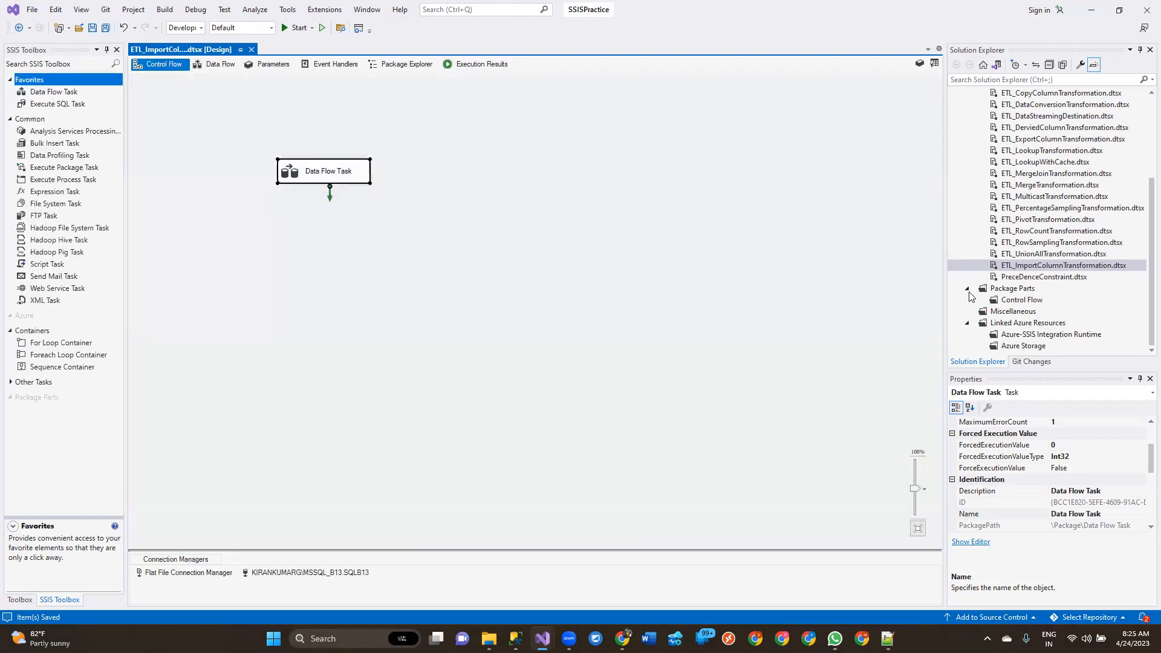
{"action": "left_click", "coordinate": [1026, 269]}
{"action": "right_click", "coordinate": [1026, 269]}
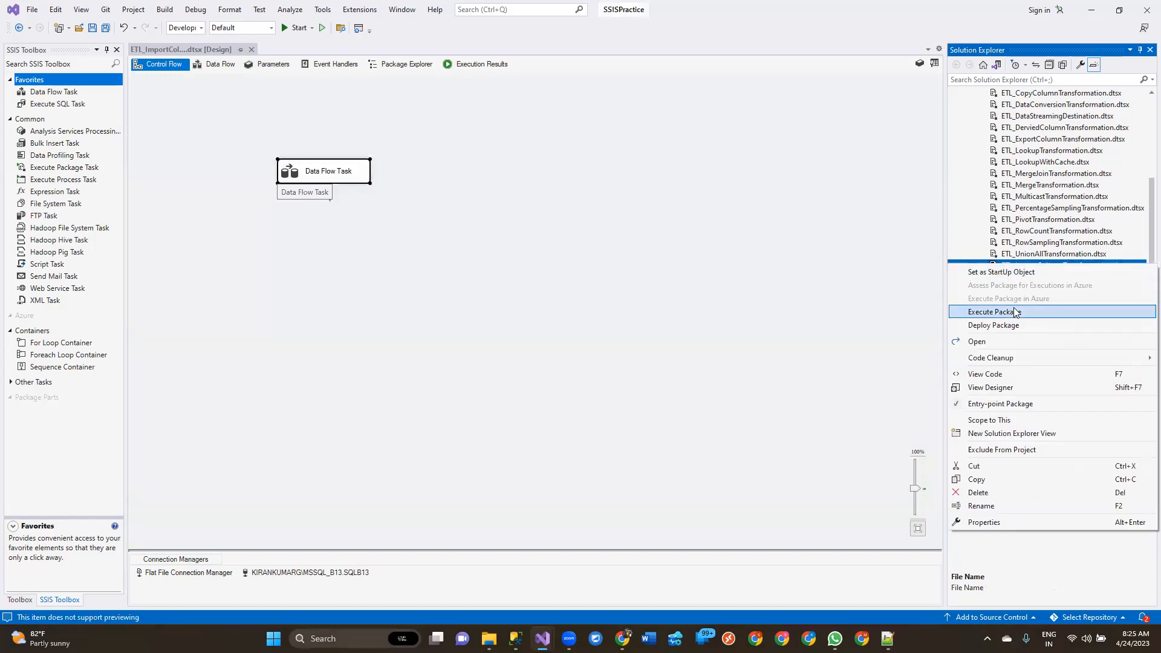
{"action": "left_click", "coordinate": [1016, 311]}
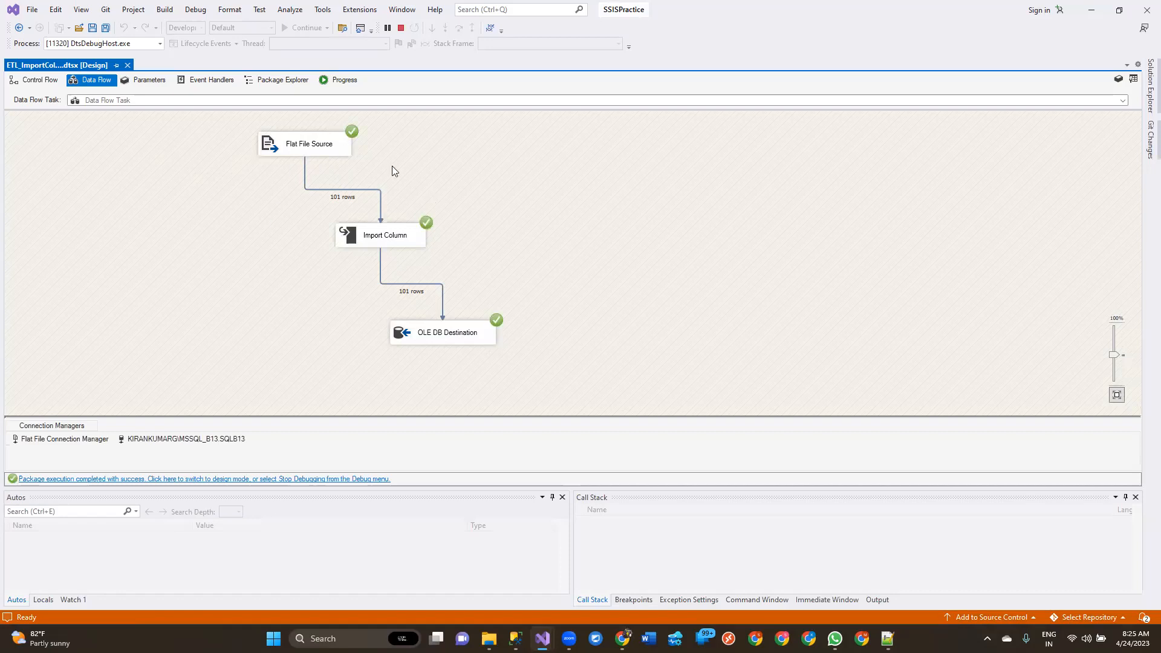
{"action": "left_click", "coordinate": [400, 28]}
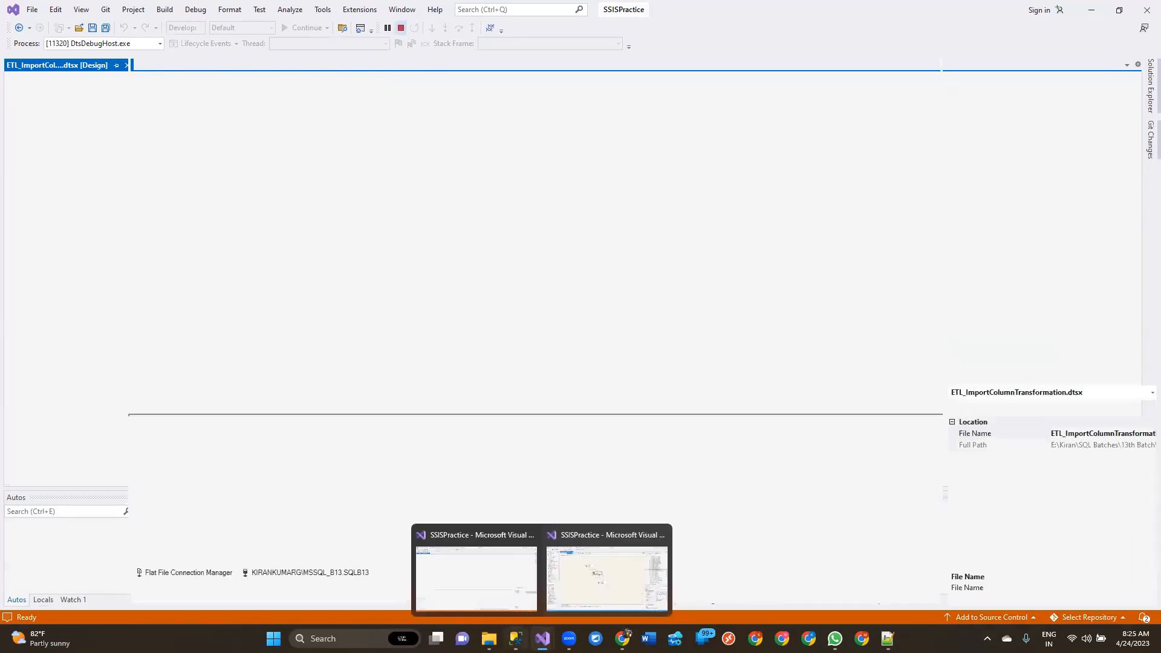
Switch to SQL Server Management Studio and add the query SELECT * FROM ImportColumn below the CREATE TABLE script
{"action": "left_click", "coordinate": [516, 639]}
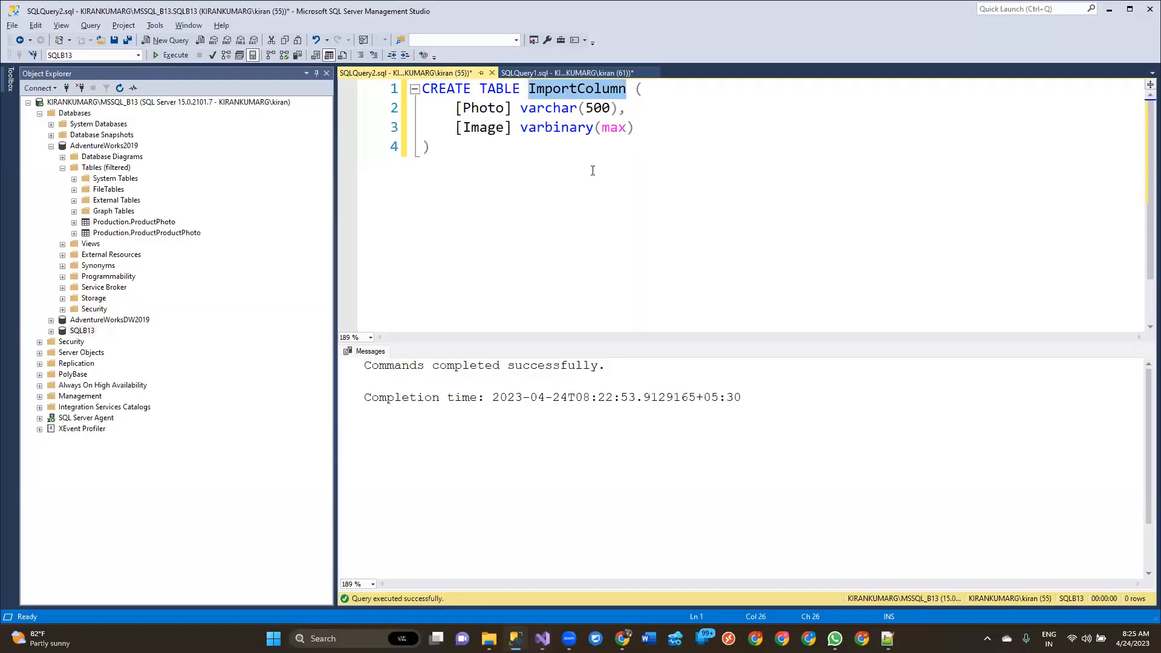
{"action": "key", "text": "Down"}
{"action": "key", "text": "Down"}
{"action": "key", "text": "Down"}
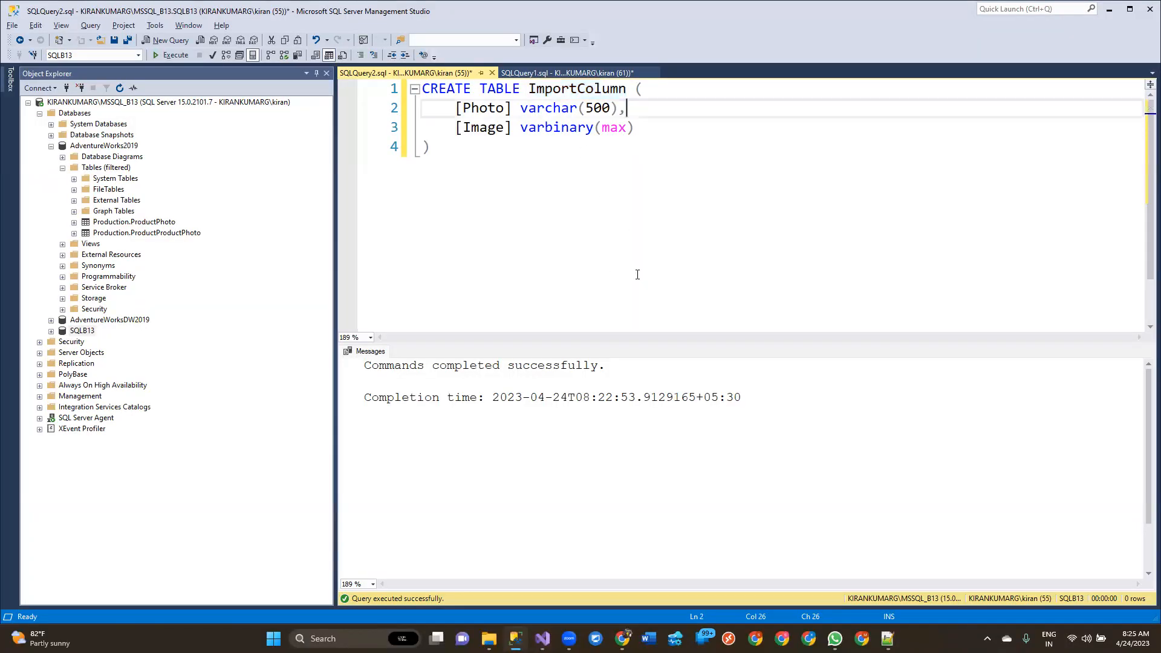
{"action": "key", "text": "Return"}
{"action": "key", "text": "Return"}
{"action": "key", "text": "Return"}
{"action": "type", "text": "S"}
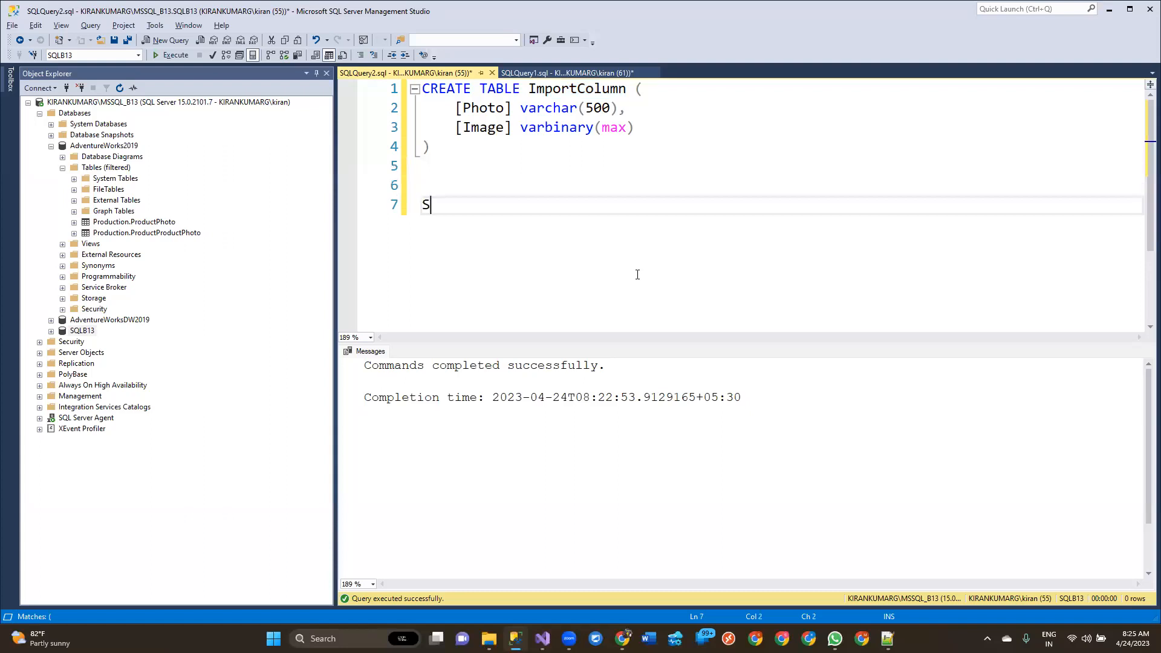
{"action": "type", "text": "ELECT * FROMImportColumn"}
{"action": "key", "text": "BackSpace"}
{"action": "key", "text": "BackSpace"}
{"action": "key", "text": "BackSpace"}
{"action": "key", "text": "BackSpace"}
{"action": "key", "text": "BackSpace"}
{"action": "key", "text": "BackSpace"}
{"action": "key", "text": "BackSpace"}
{"action": "key", "text": "BackSpace"}
{"action": "key", "text": "BackSpace"}
{"action": "key", "text": "BackSpace"}
{"action": "key", "text": "BackSpace"}
{"action": "key", "text": "BackSpace"}
{"action": "type", "text": "ImportColumn"}
{"action": "key", "text": "Return"}
Execute only the SELECT statement on the ImportColumn table
{"action": "key", "text": "shift+Up"}
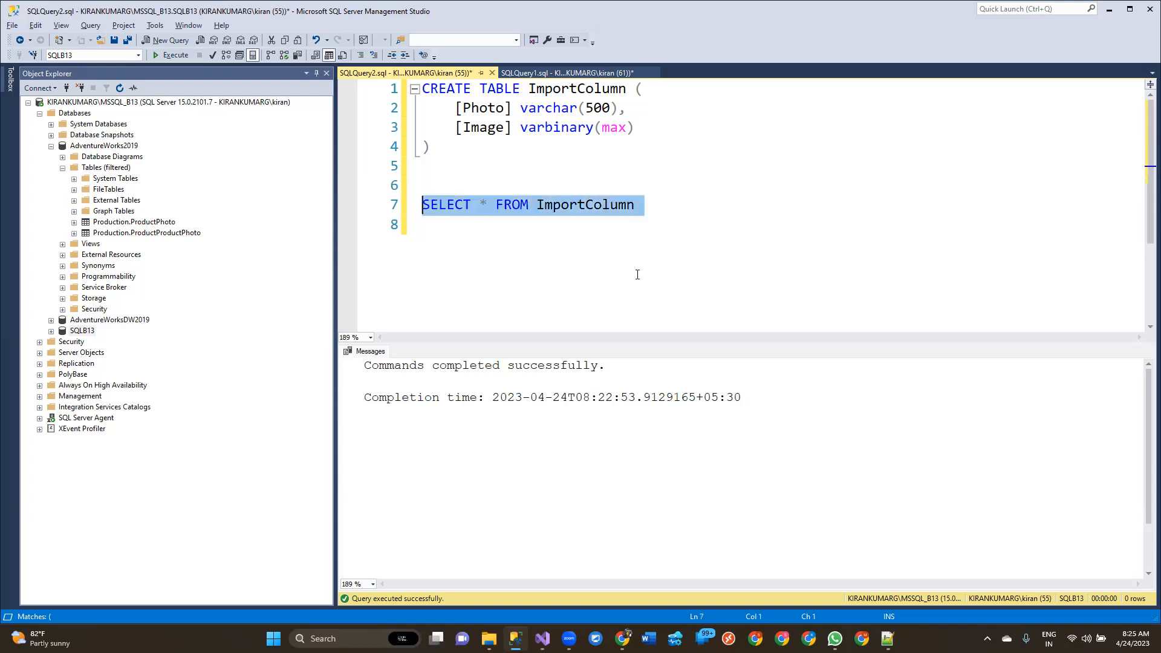
{"action": "key", "text": "F5"}
{"action": "key", "text": "F5"}
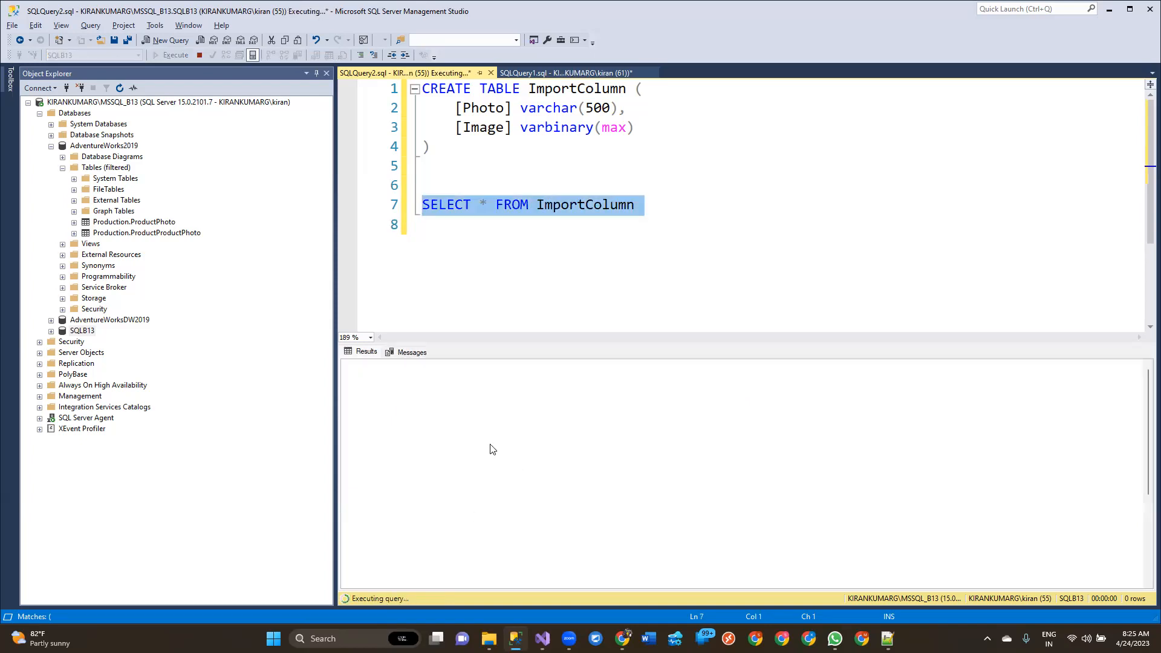
Widen the Photo and Image columns of the query results to read the file paths and binary data
{"action": "left_click", "coordinate": [524, 375]}
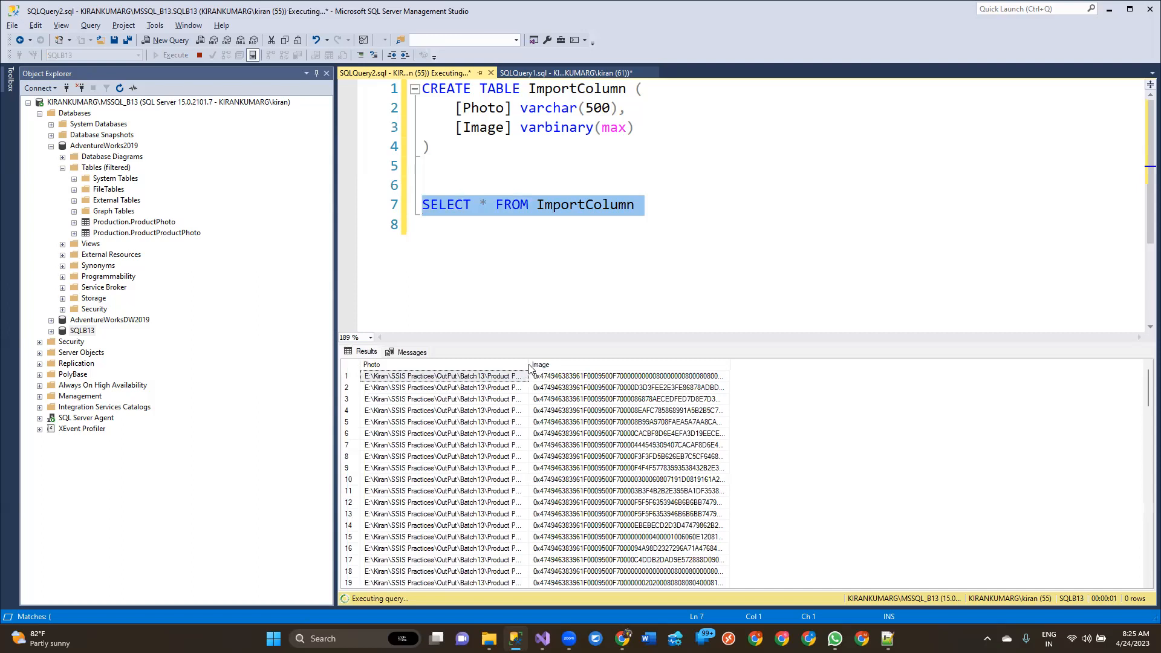
{"action": "left_click_drag", "start_coordinate": [530, 365], "coordinate": [679, 370]}
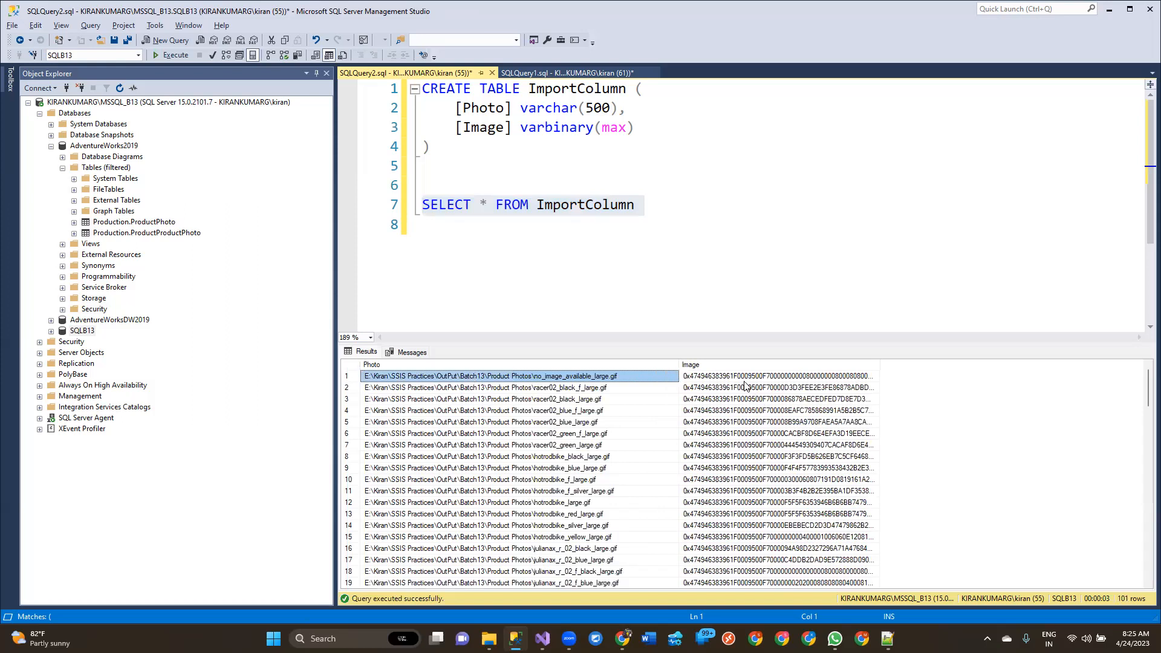
{"action": "left_click", "coordinate": [747, 378]}
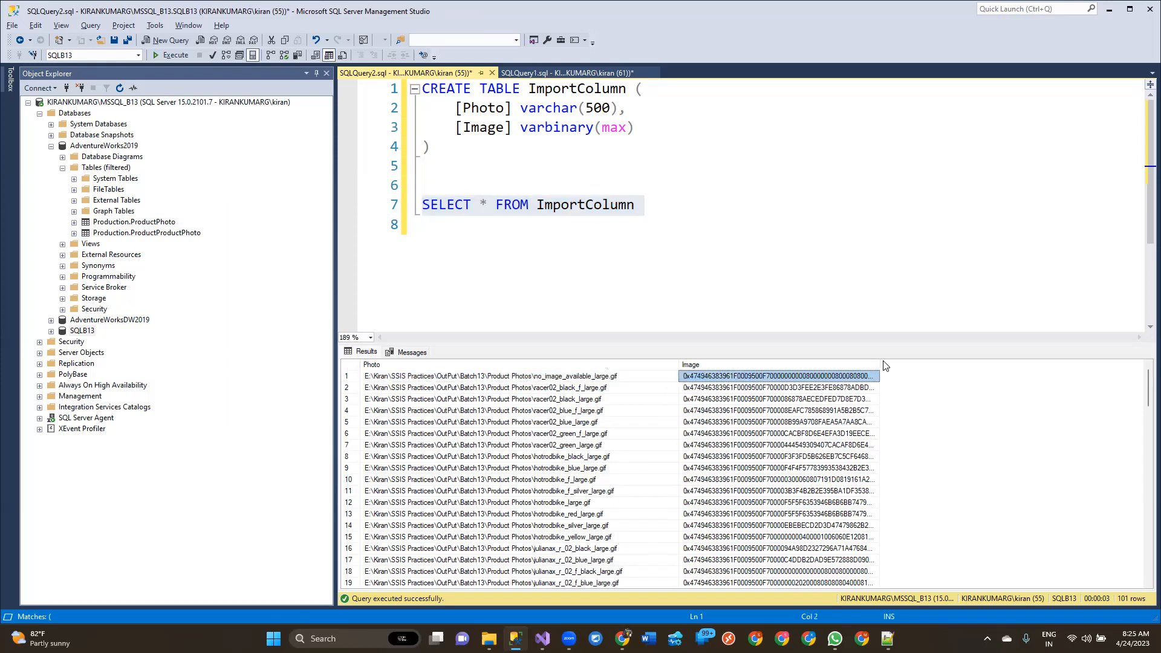
{"action": "left_click_drag", "start_coordinate": [881, 365], "coordinate": [1088, 318]}
{"action": "left_click", "coordinate": [681, 215]}
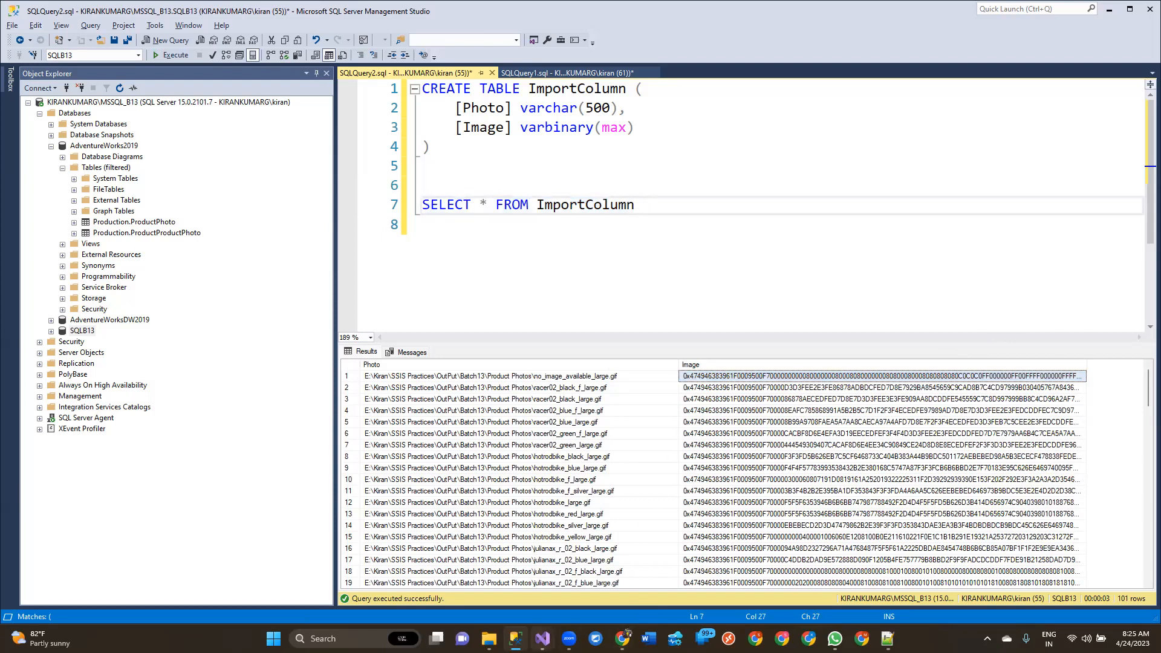
Switch back to Visual Studio to review the data flow, and bring up ImagesInformation.txt in Notepad++
{"action": "mouse_move", "coordinate": [542, 638]}
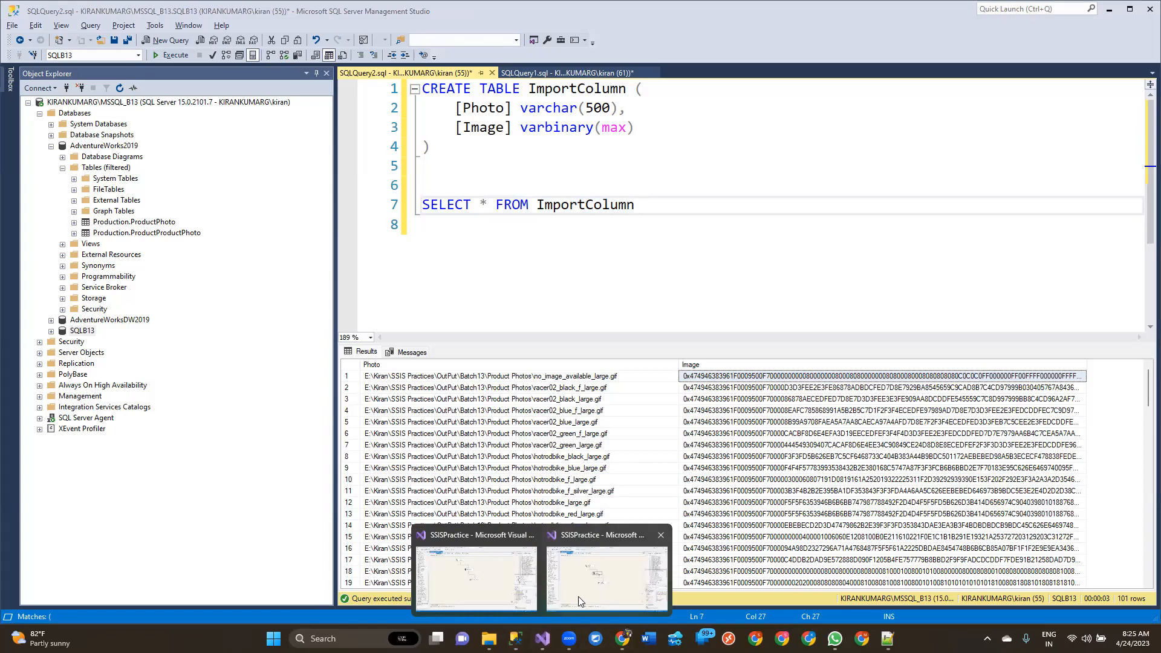
{"action": "left_click", "coordinate": [490, 578]}
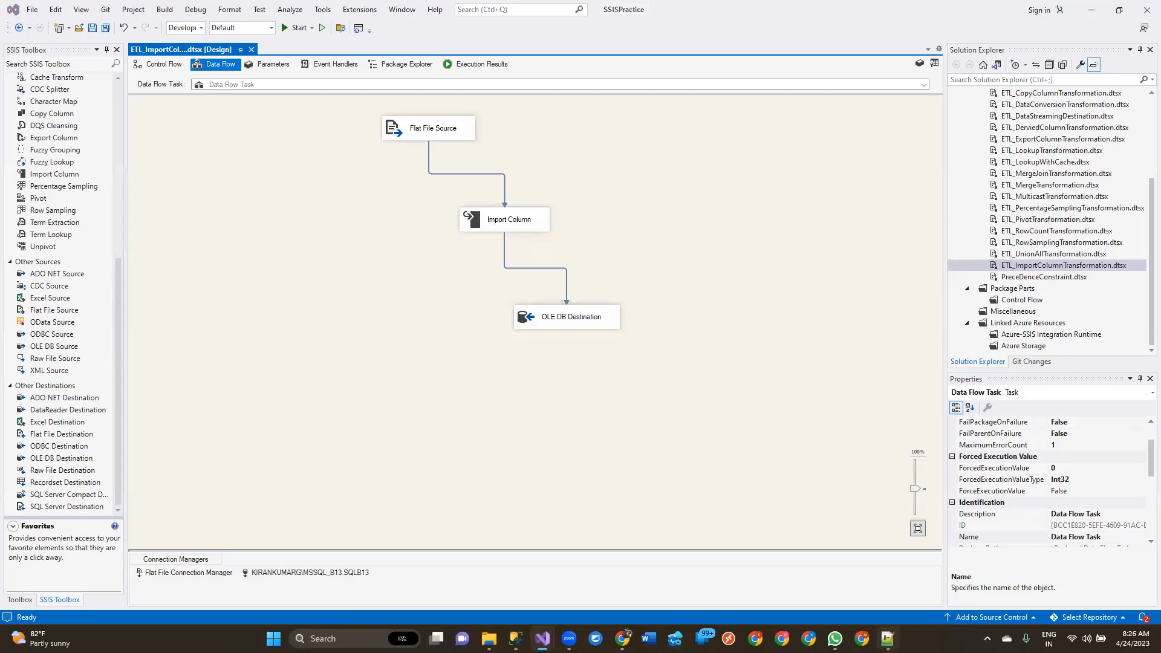
{"action": "left_click", "coordinate": [886, 638]}
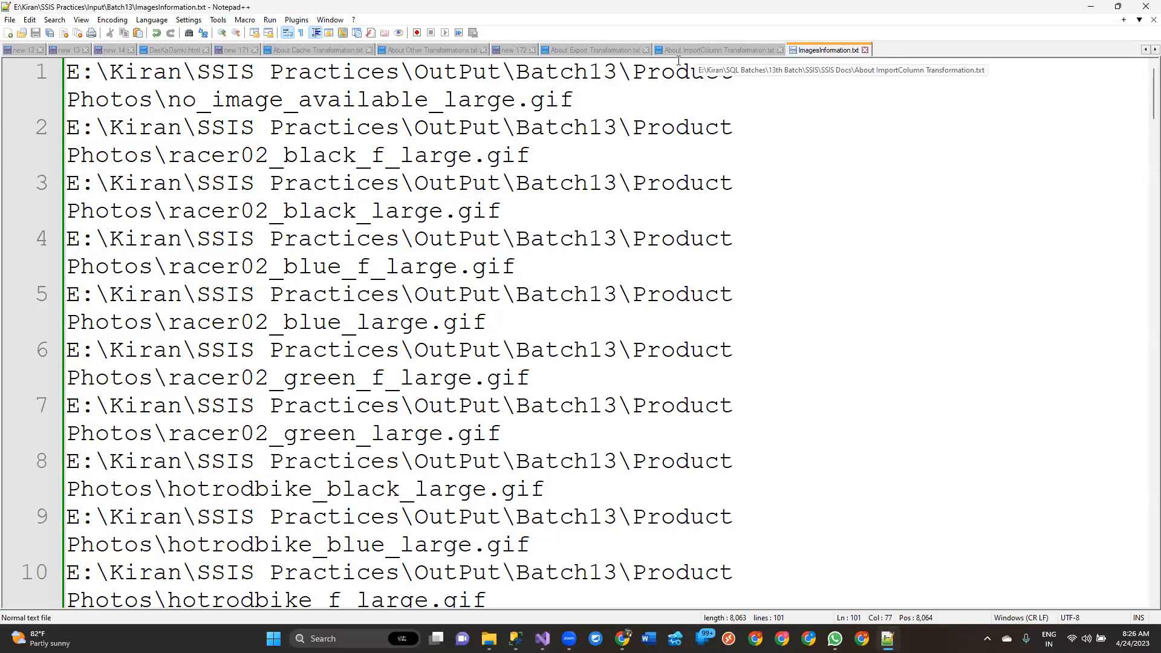
Return to Visual Studio and preview the Flat File Source's sample rows with Column 0 widened, leaving the source unchanged
{"action": "left_click", "coordinate": [1087, 7]}
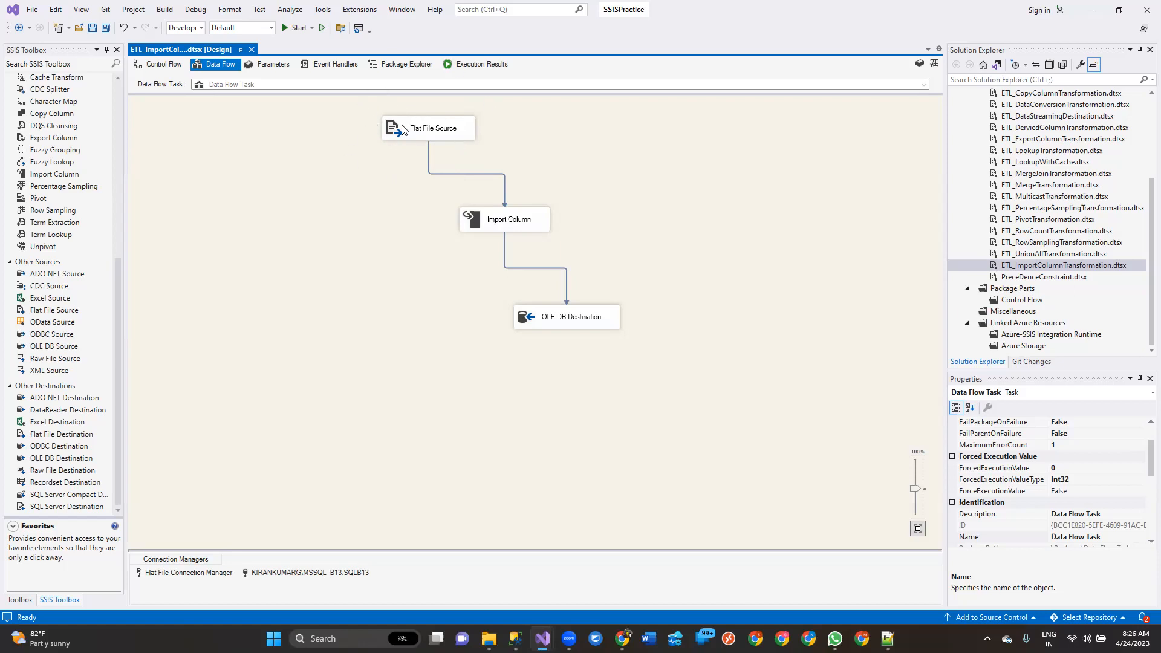
{"action": "double_click", "coordinate": [424, 129]}
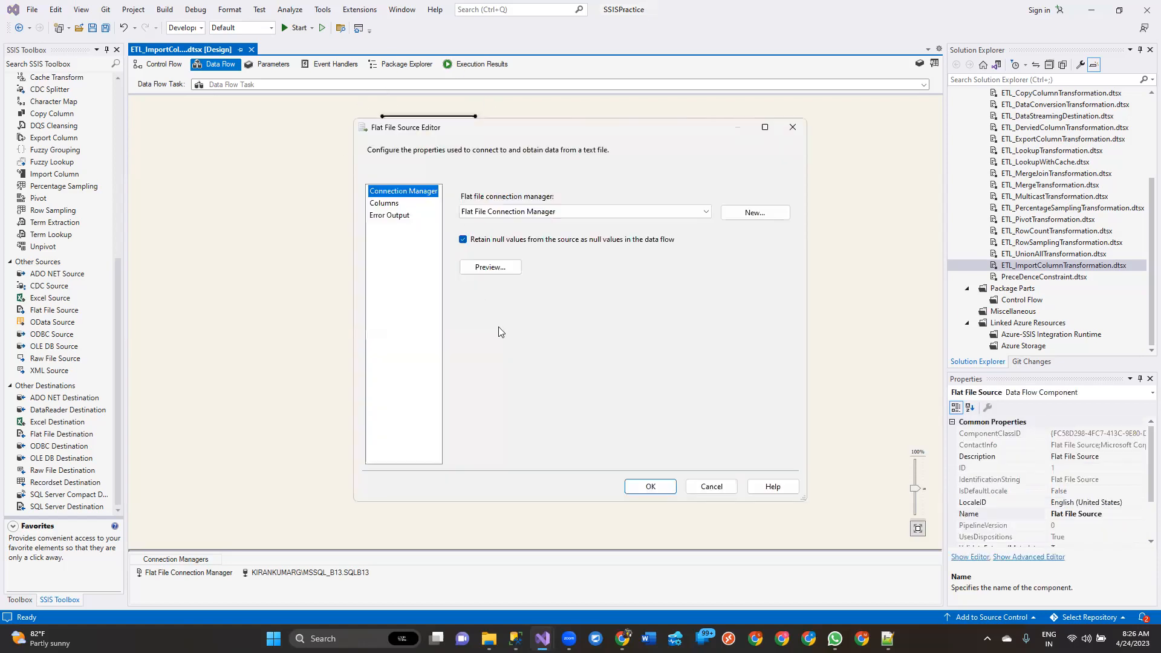
{"action": "left_click", "coordinate": [491, 268]}
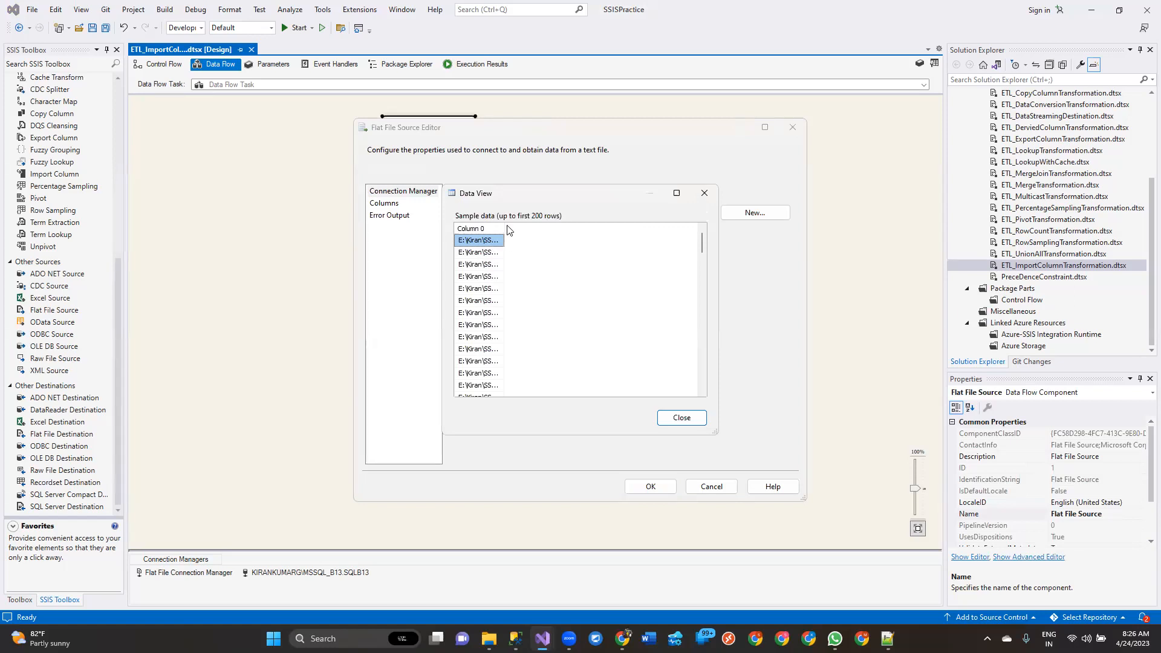
{"action": "left_click_drag", "start_coordinate": [505, 228], "coordinate": [713, 215]}
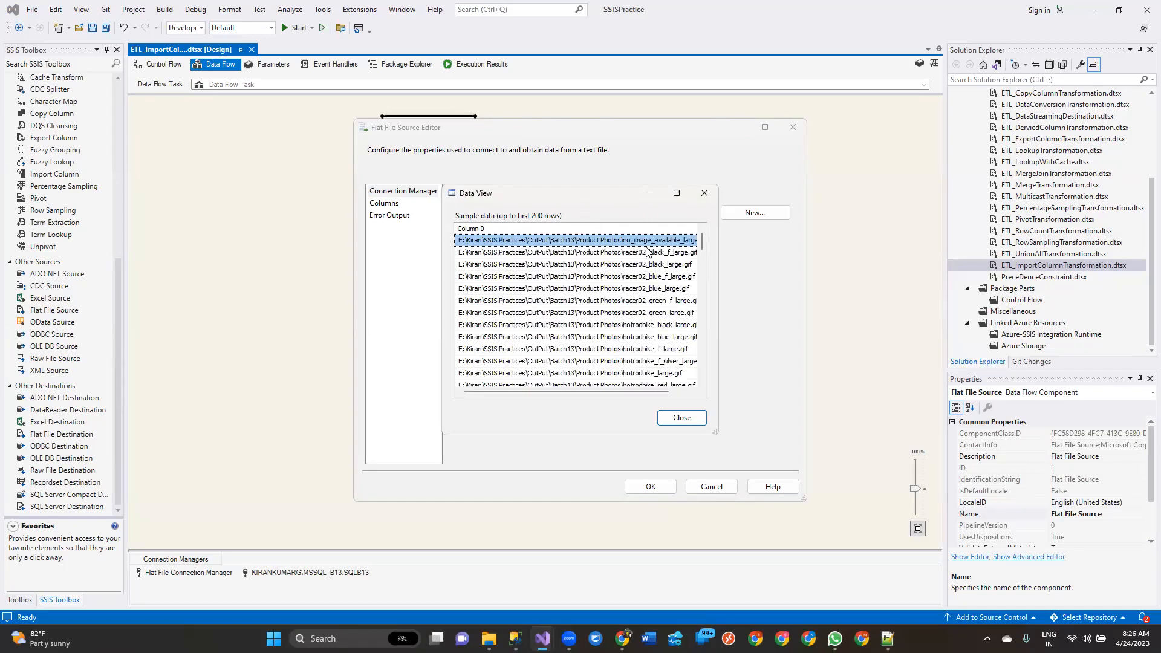
{"action": "left_click", "coordinate": [681, 419]}
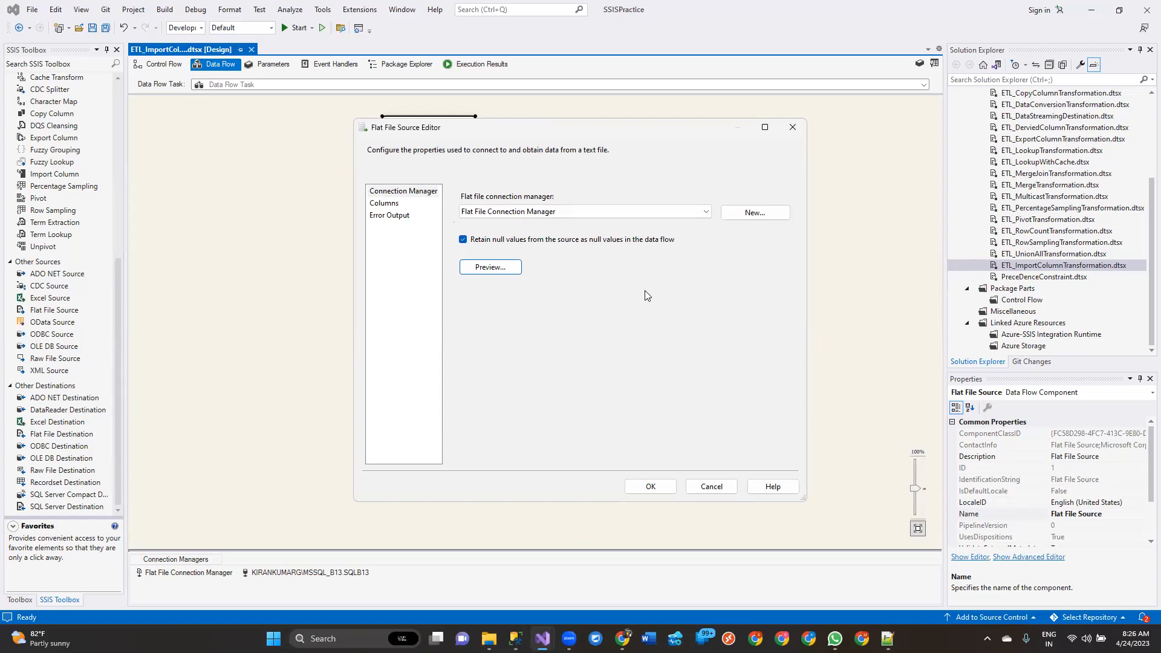
{"action": "left_click", "coordinate": [712, 486]}
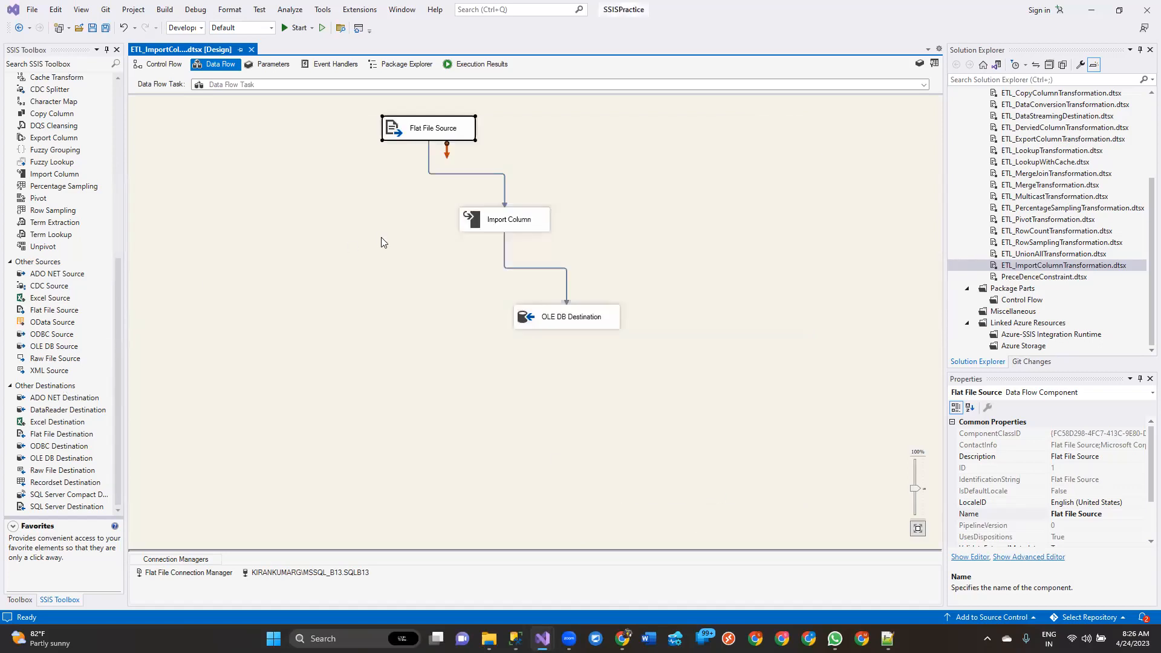
Bring up the Import Column's advanced editor full screen and review the input column mapping and its output alias
{"action": "left_click", "coordinate": [486, 218]}
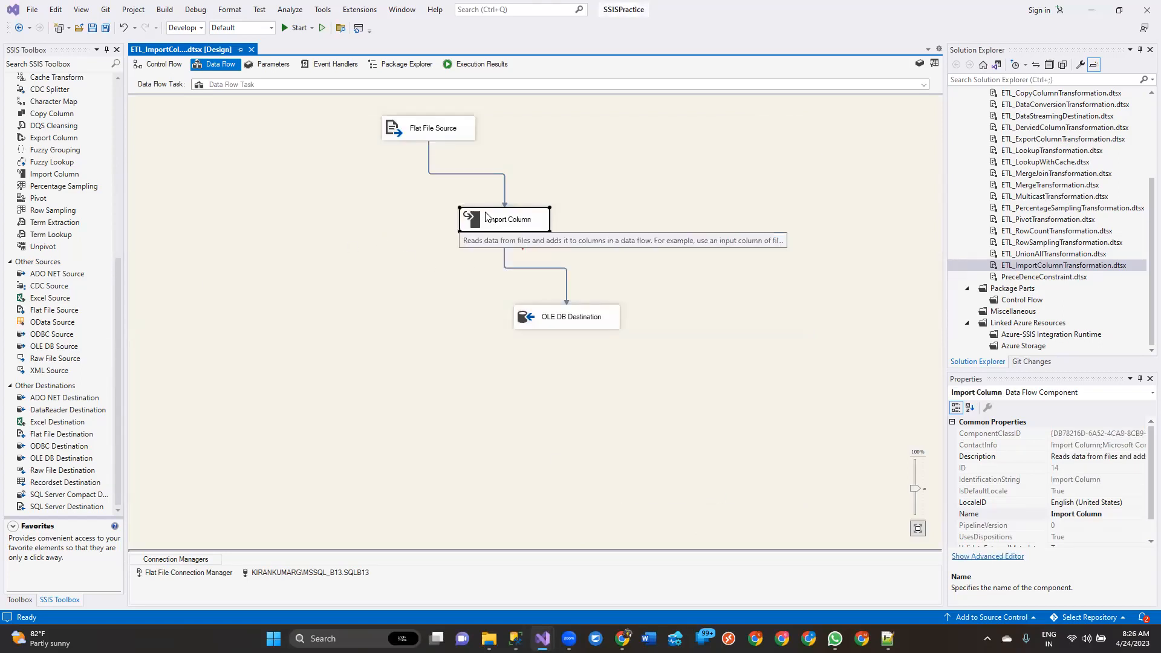
{"action": "double_click", "coordinate": [509, 218]}
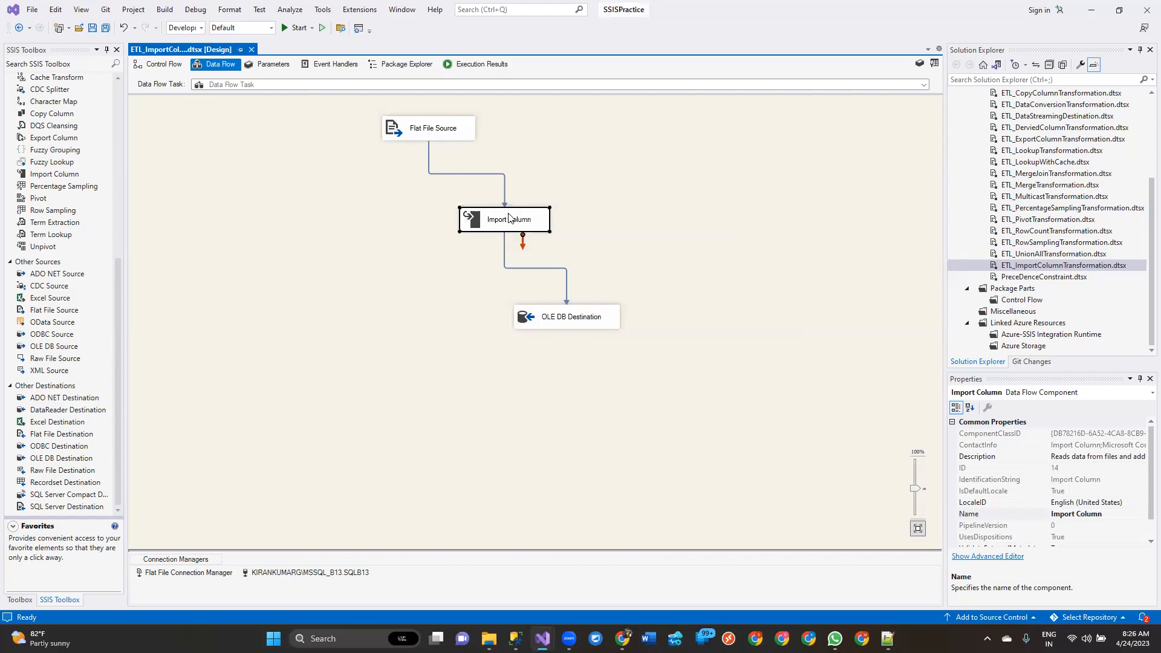
{"action": "left_click", "coordinate": [756, 120]}
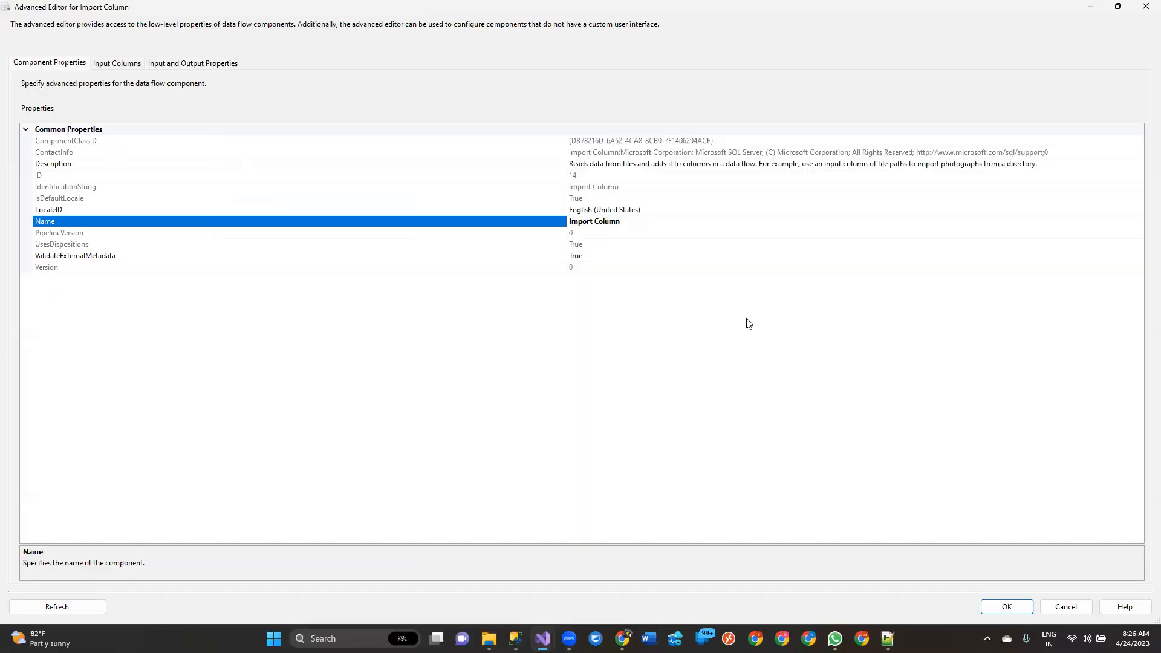
{"action": "left_click", "coordinate": [119, 64]}
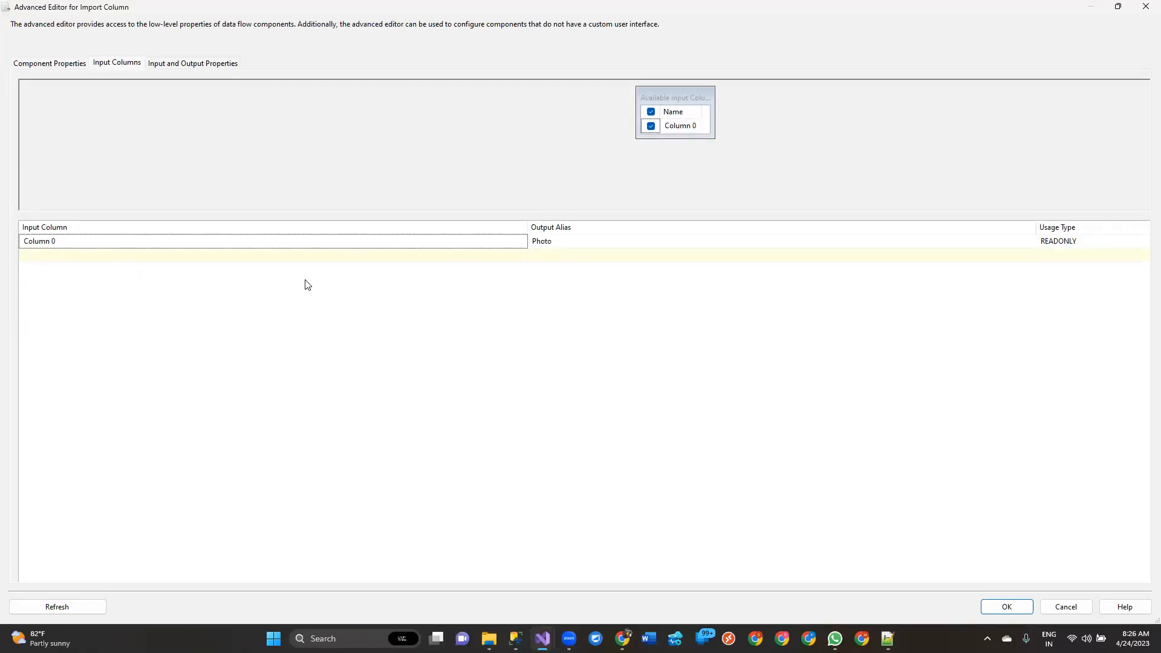
{"action": "left_click", "coordinate": [543, 241]}
{"action": "left_click", "coordinate": [587, 363]}
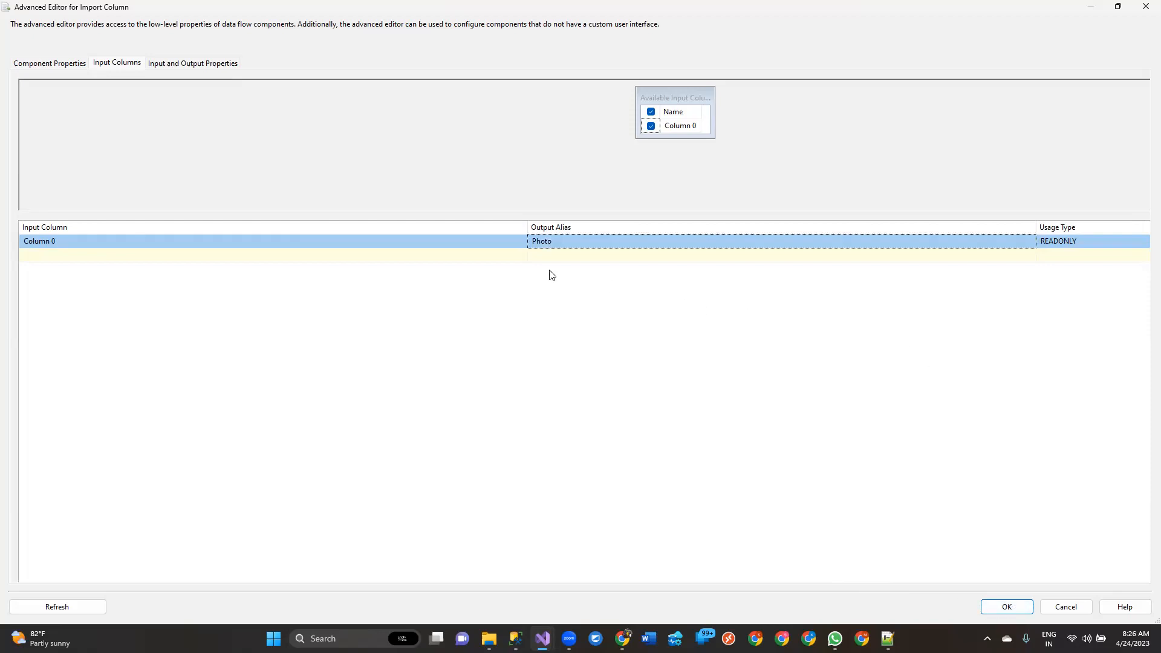
Expand Import Column Output and examine the Image output column's properties, including its LineageID
{"action": "left_click", "coordinate": [208, 64]}
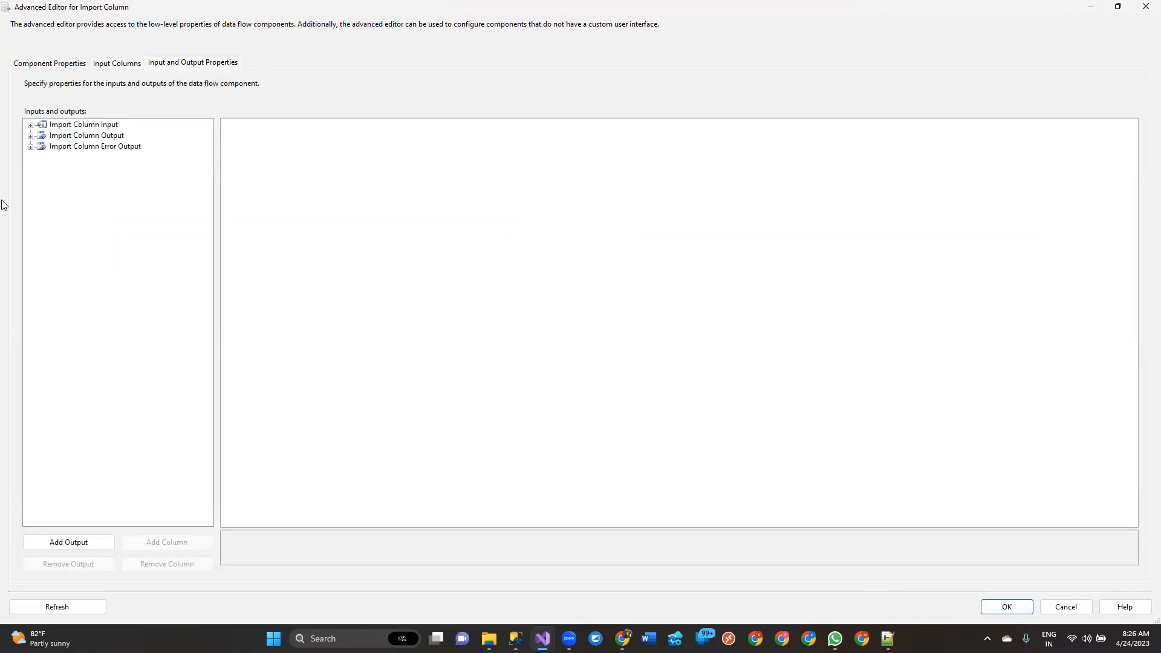
{"action": "left_click", "coordinate": [30, 135]}
{"action": "left_click", "coordinate": [90, 146]}
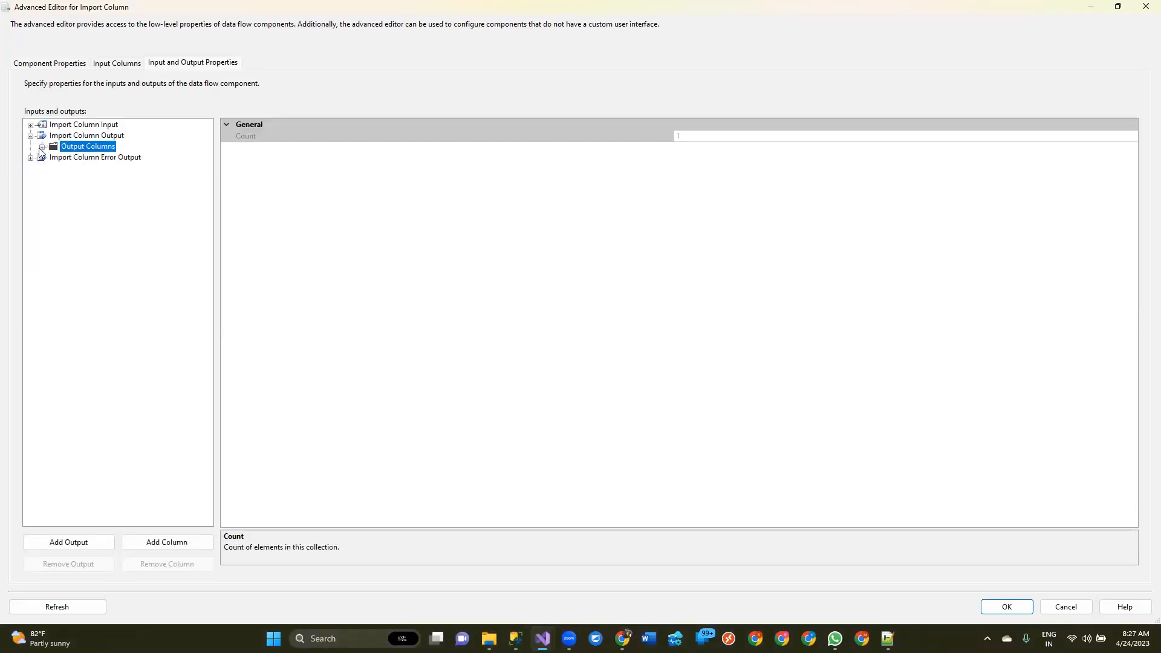
{"action": "left_click", "coordinate": [42, 146]}
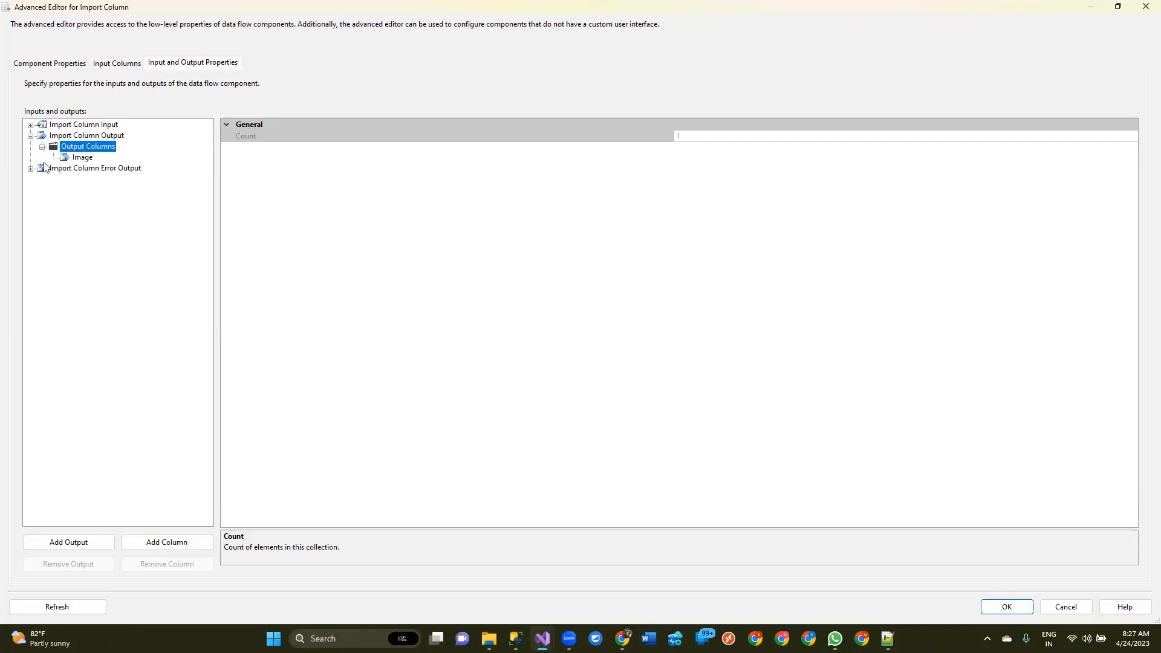
{"action": "left_click", "coordinate": [83, 158]}
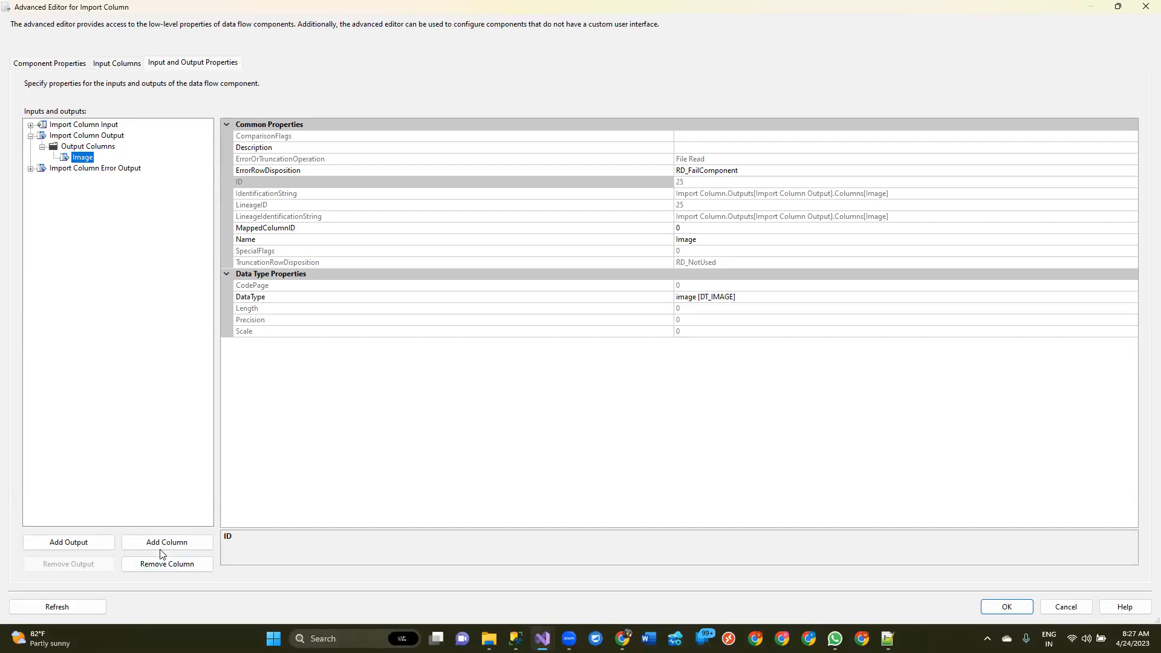
{"action": "left_click", "coordinate": [88, 168]}
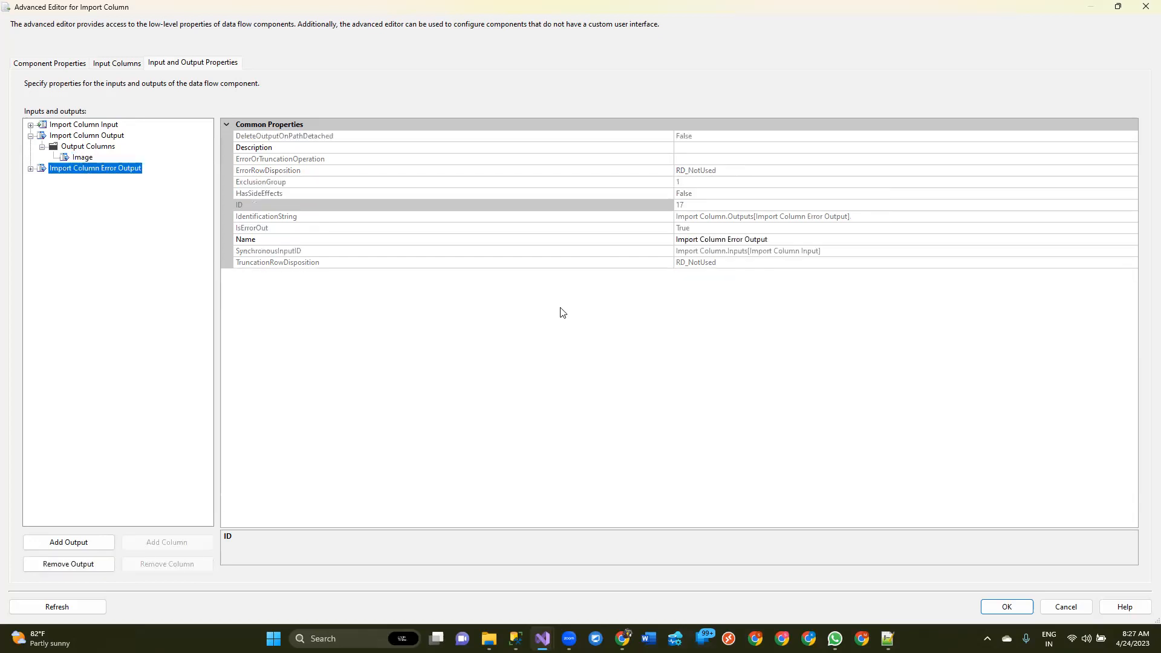
{"action": "left_click", "coordinate": [85, 158]}
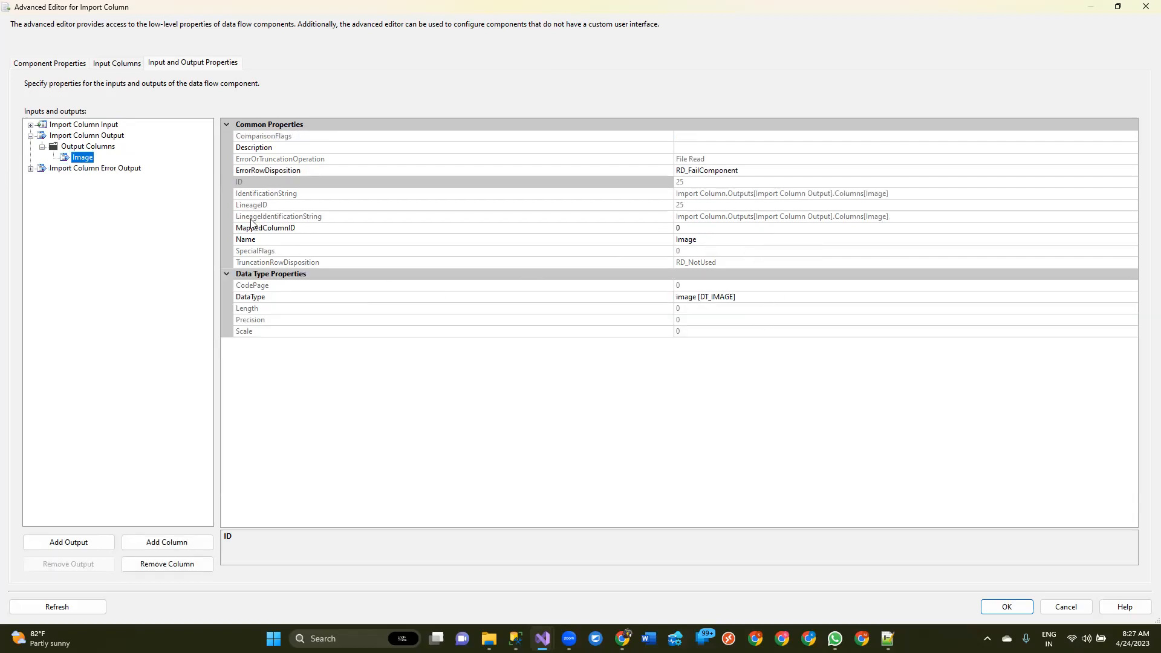
{"action": "left_click", "coordinate": [696, 206]}
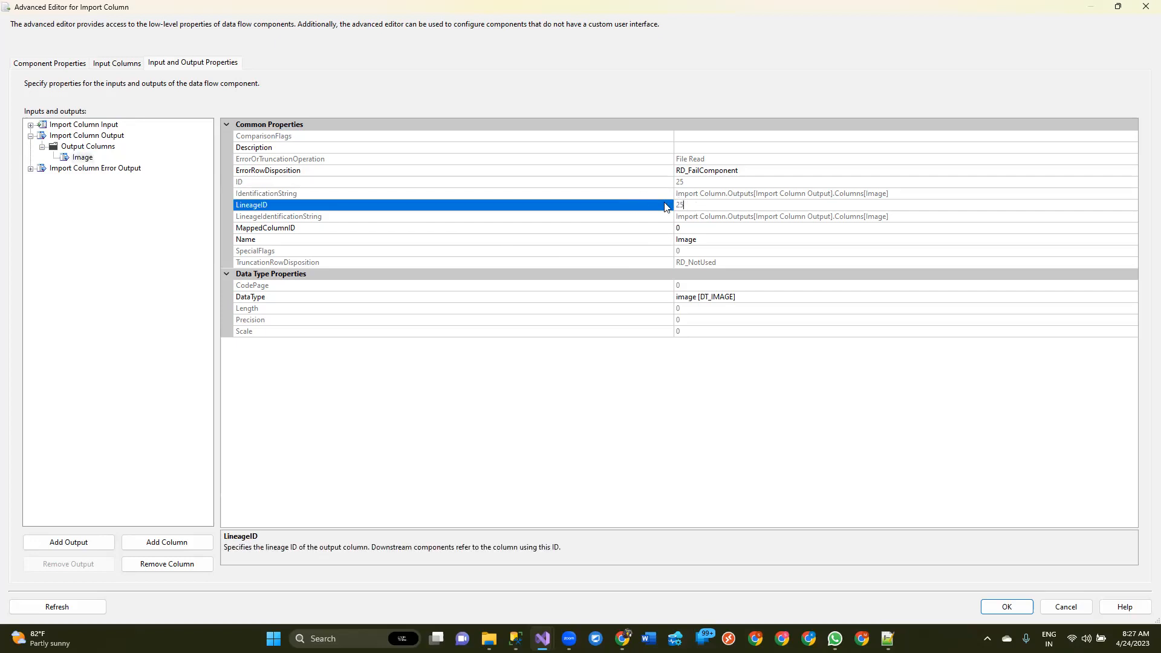
{"action": "double_click", "coordinate": [680, 205]}
Expand Import Column Input and inspect the Photo column's FileDataColumnID property
{"action": "left_click", "coordinate": [31, 125]}
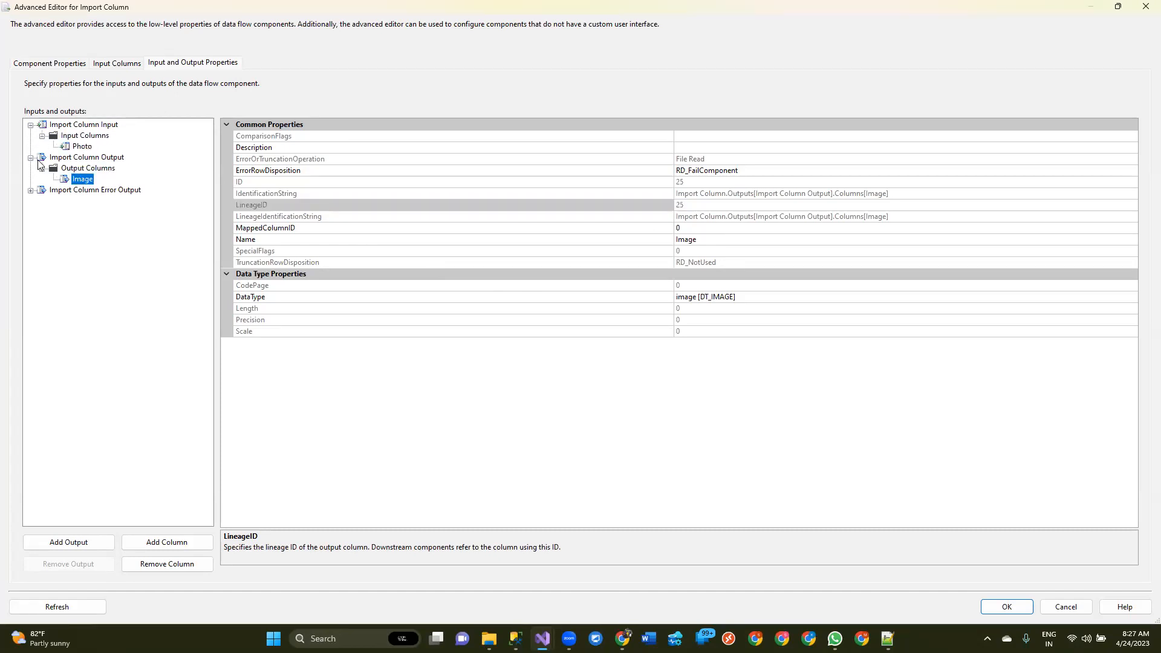
{"action": "left_click", "coordinate": [81, 149]}
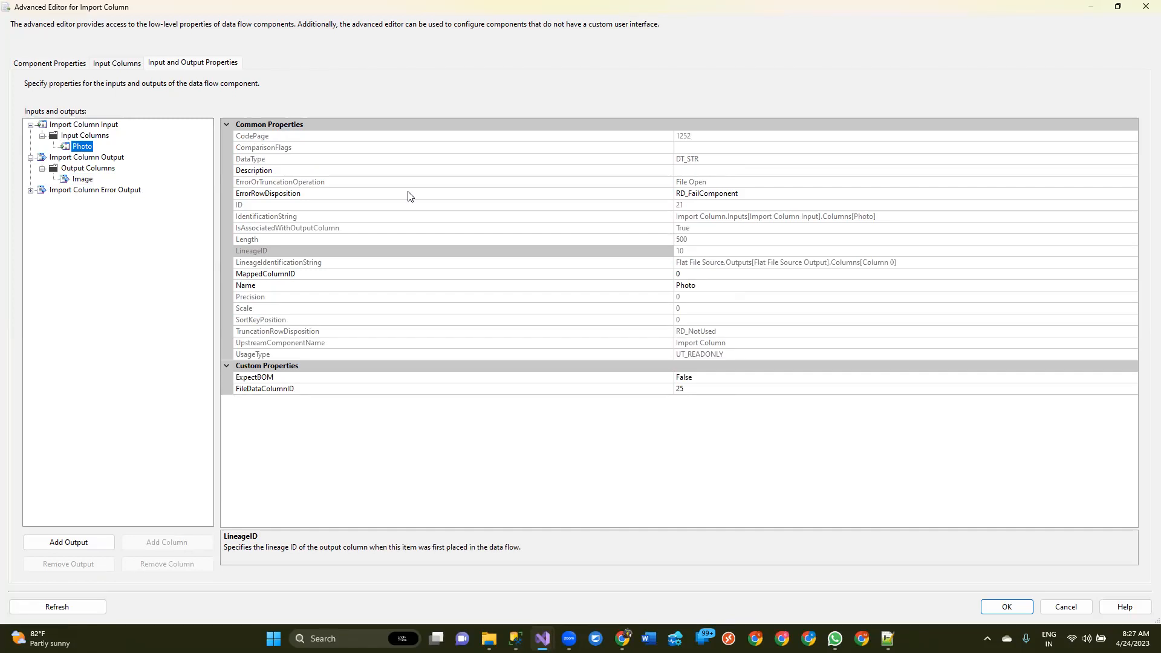
{"action": "left_click", "coordinate": [295, 390]}
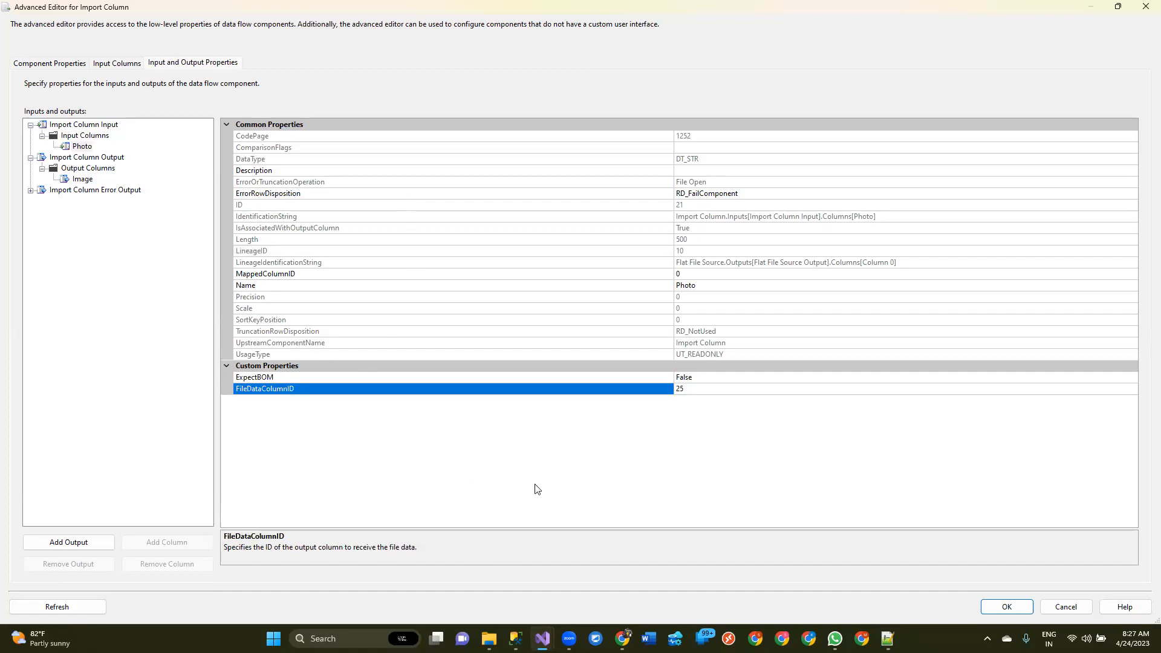
{"action": "double_click", "coordinate": [697, 390]}
Compare the Image output column's ID with the FileDataColumnID of the Photo input column
{"action": "left_click", "coordinate": [83, 179]}
{"action": "left_click", "coordinate": [690, 184]}
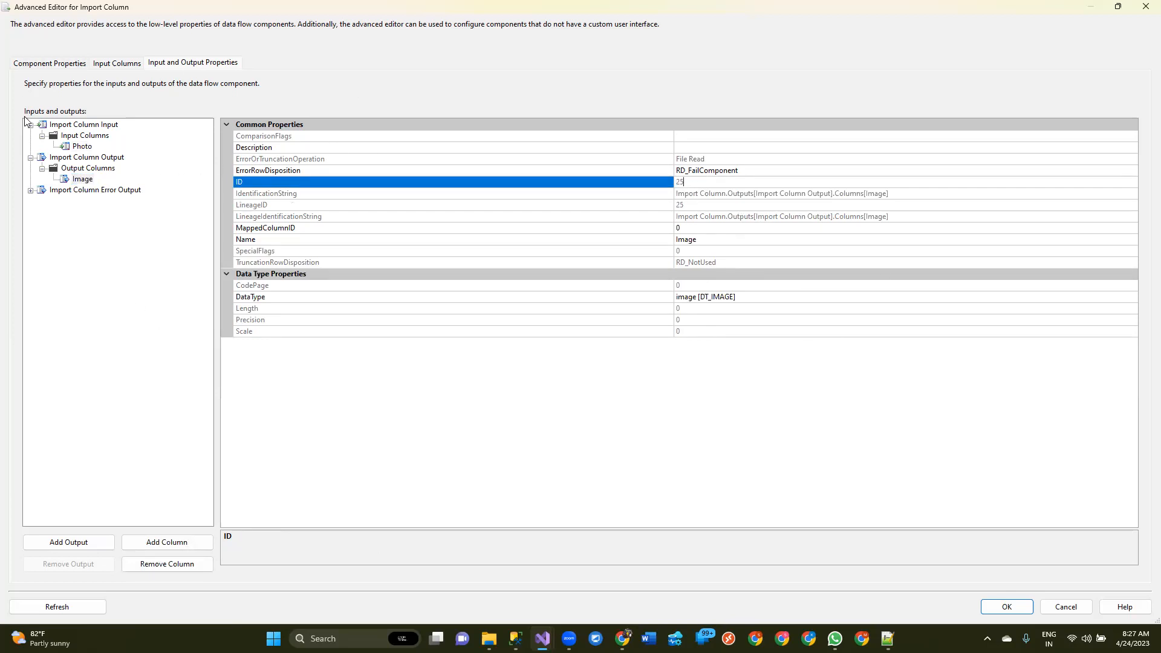
{"action": "left_click", "coordinate": [80, 147]}
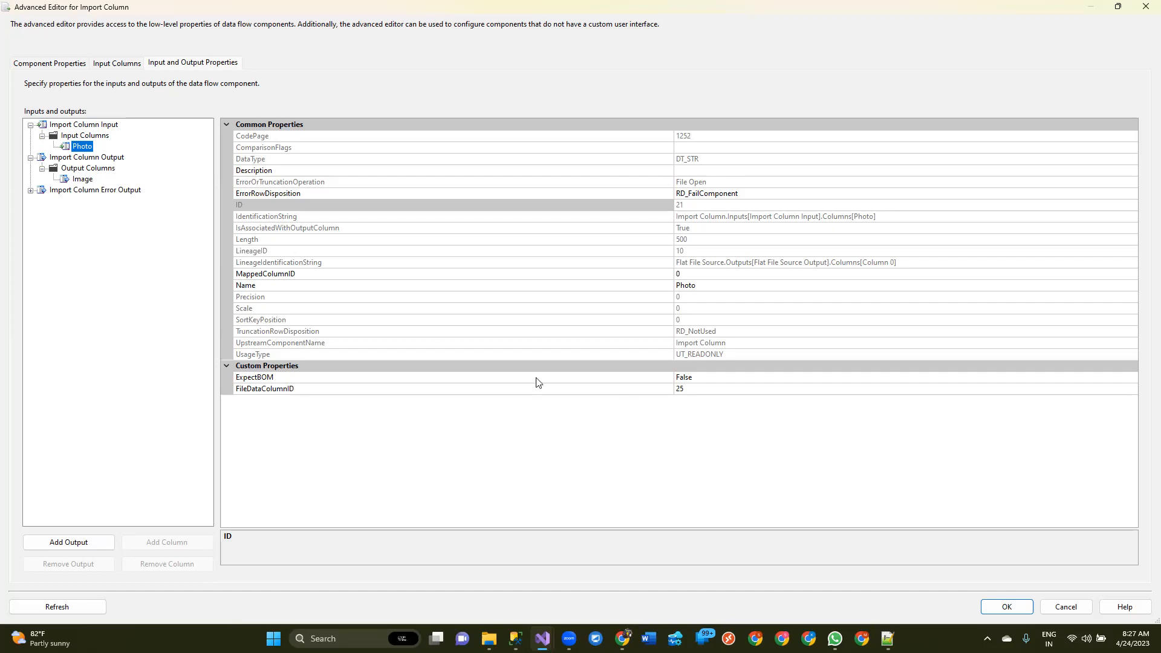
{"action": "left_click", "coordinate": [702, 390]}
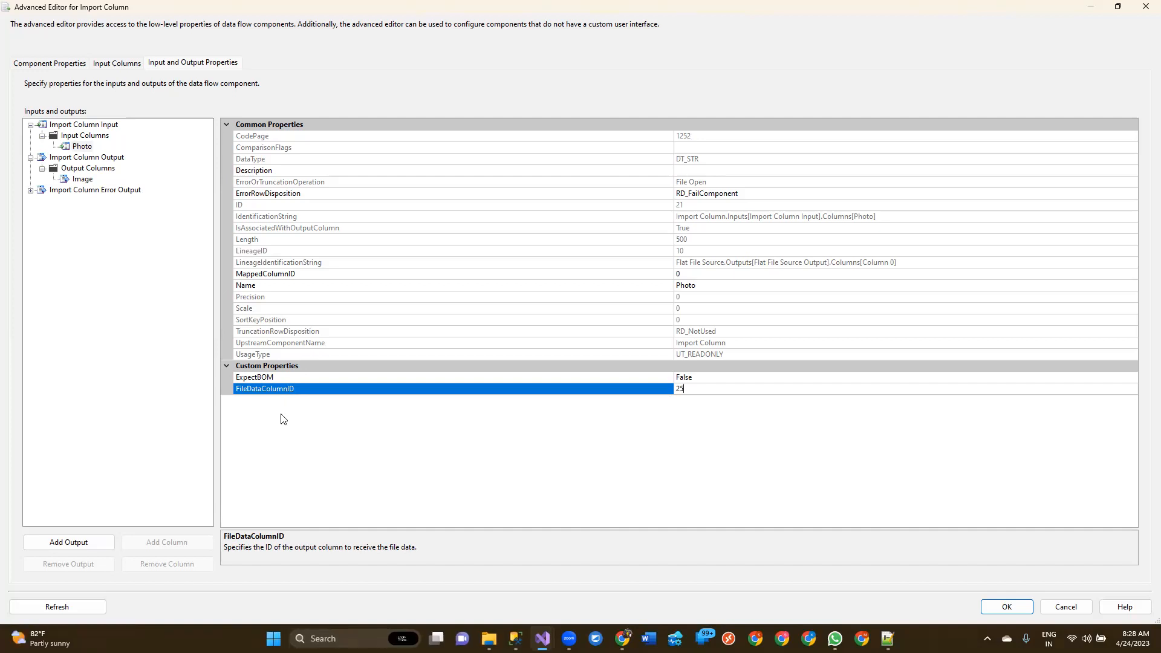
{"action": "double_click", "coordinate": [689, 390]}
{"action": "left_click", "coordinate": [613, 432]}
Accept the Import Column settings and save the ETL_ImportColumnTransformation.dtsx package
{"action": "left_click", "coordinate": [997, 607]}
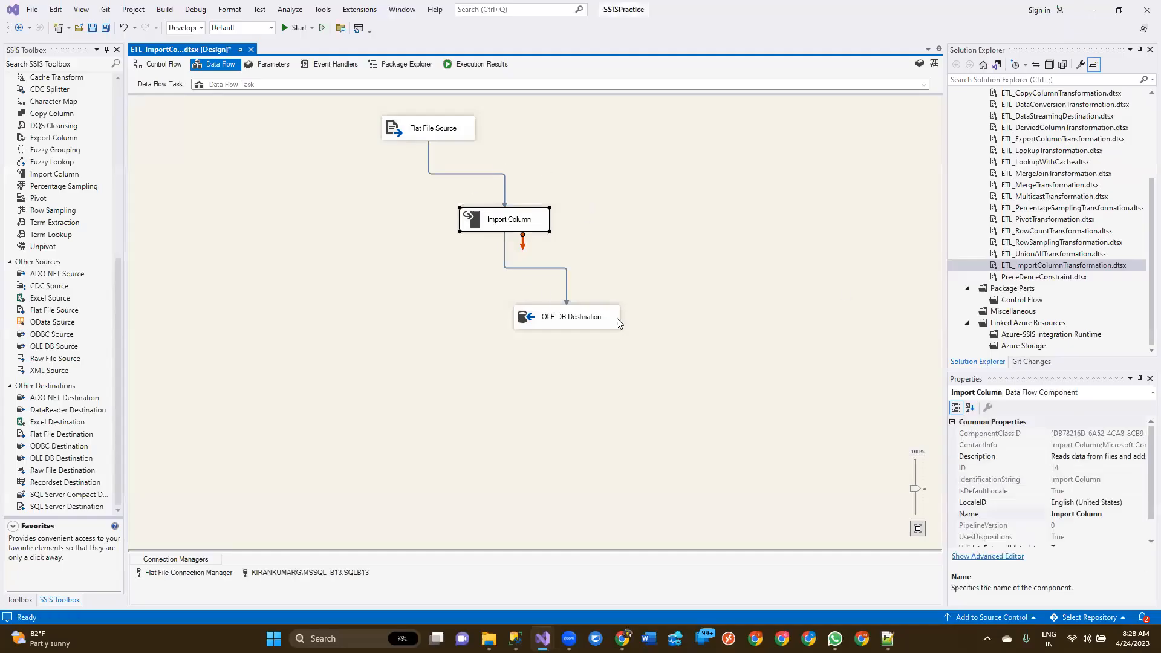
{"action": "left_click", "coordinate": [717, 193]}
{"action": "key", "text": "ctrl+s"}
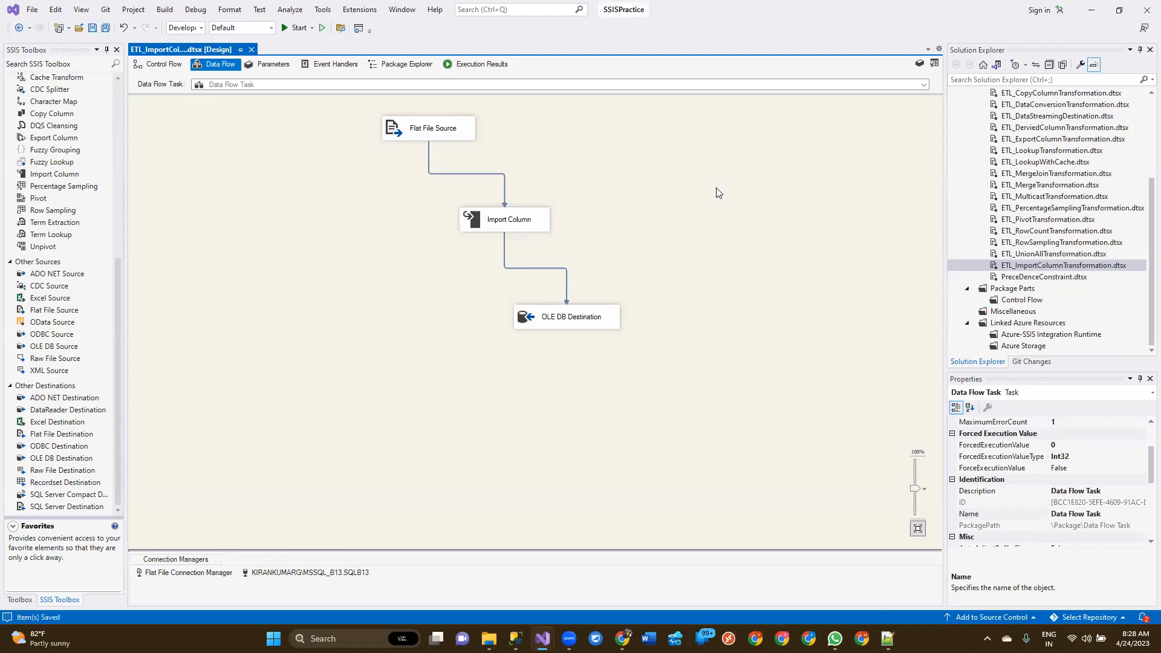